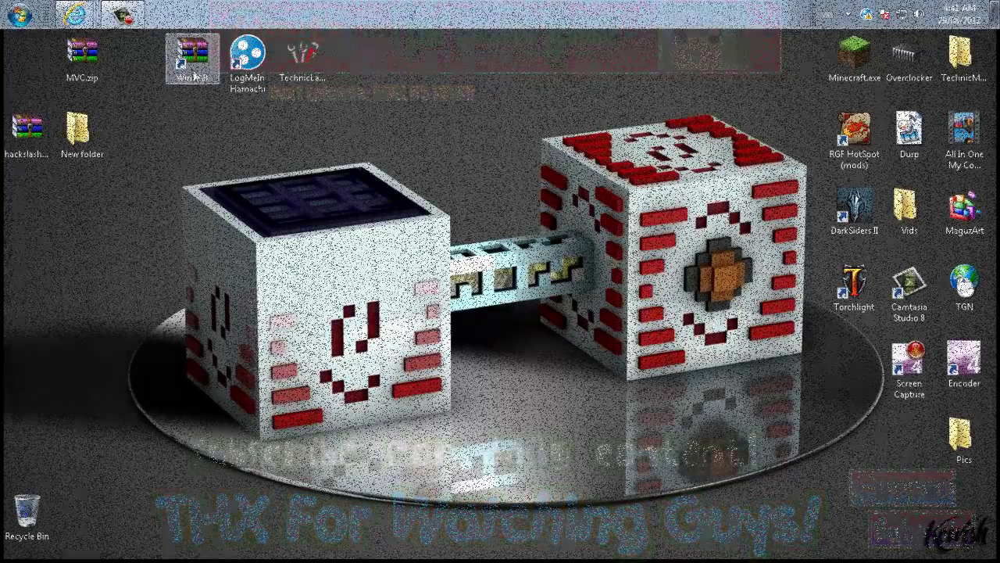
{"action": "left_click", "coordinate": [191, 56]}
{"action": "left_click", "coordinate": [264, 86]}
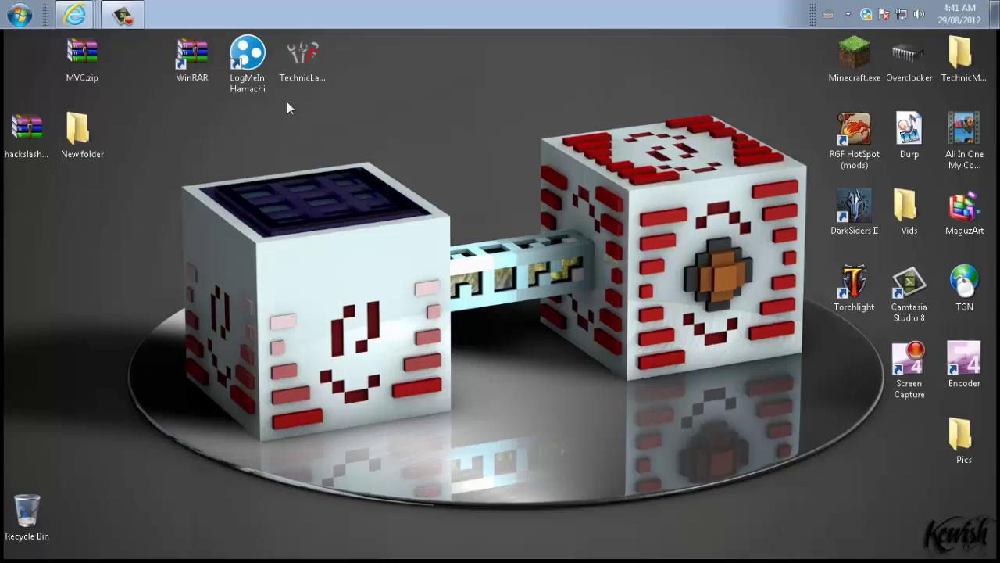
{"action": "left_click", "coordinate": [302, 64]}
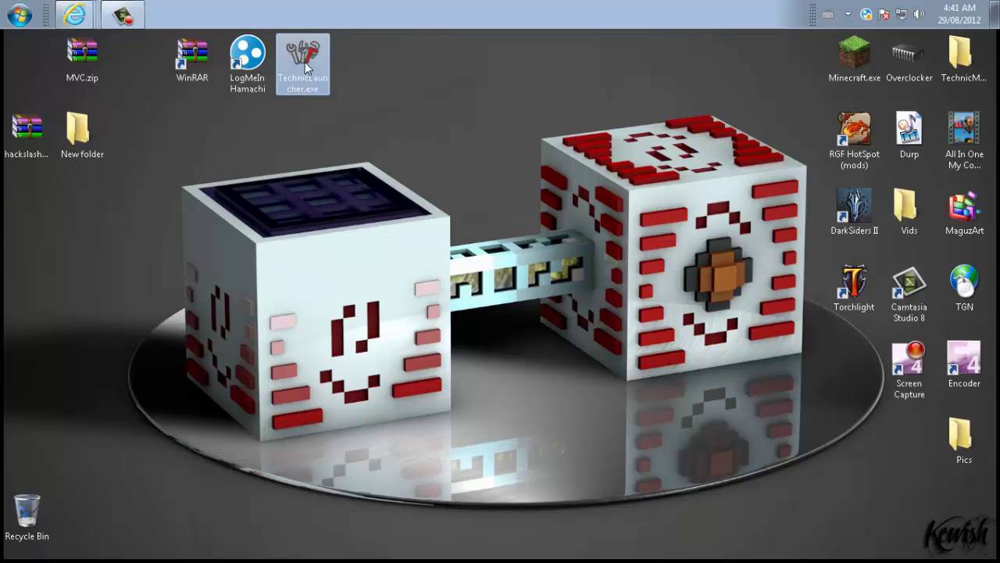
{"action": "left_click", "coordinate": [87, 59]}
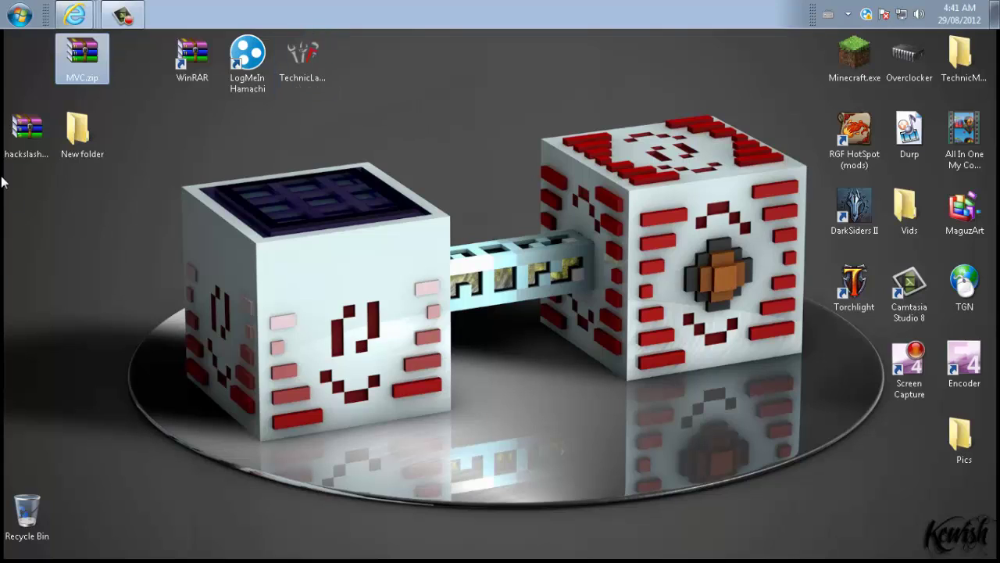
{"action": "left_click", "coordinate": [425, 384]}
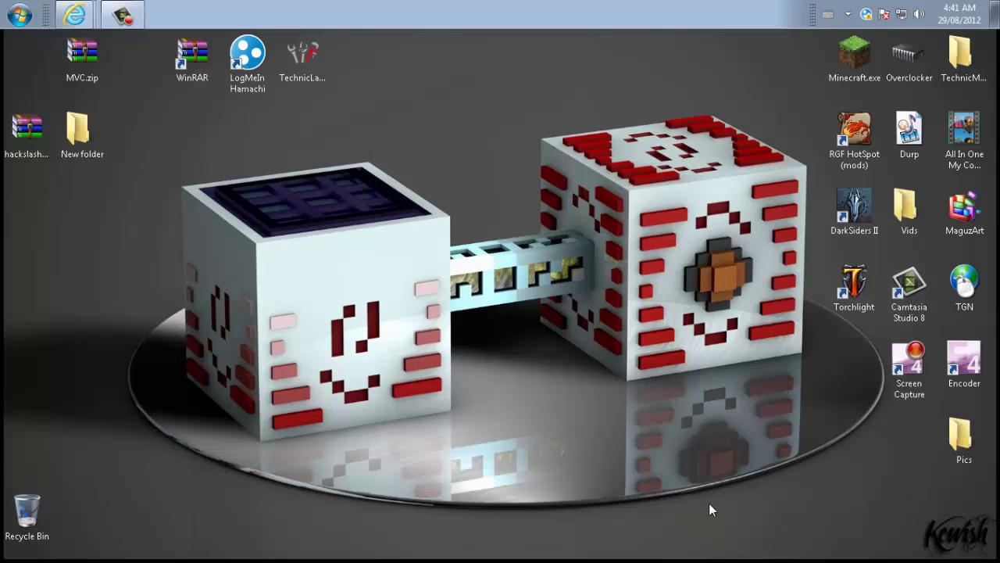
{"action": "left_click_drag", "start_coordinate": [798, 536], "coordinate": [245, 179]}
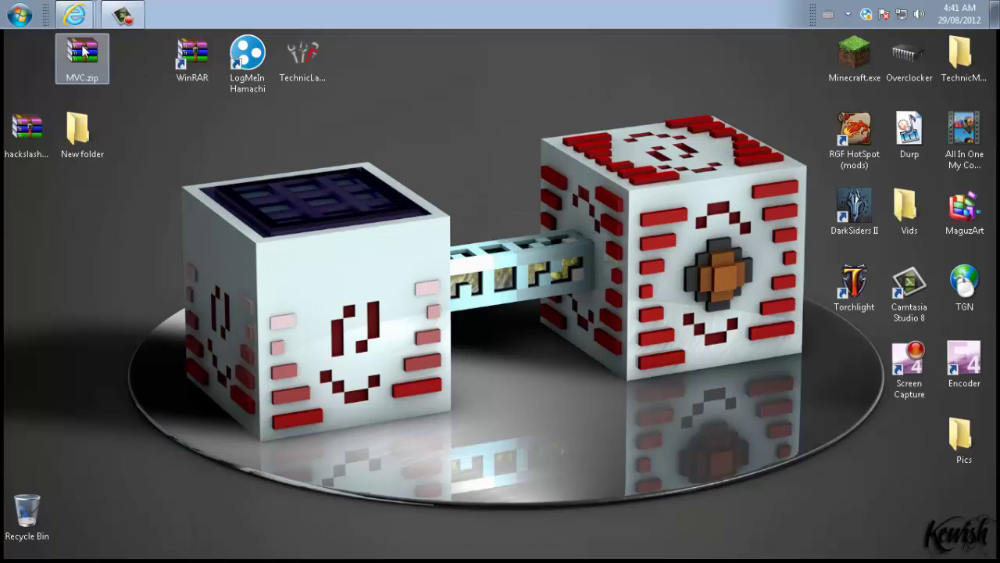
- Switch to Internet Explorer and expand the Download and Instructions spoiler in the Hack Slash Mine forum thread
{"action": "left_click", "coordinate": [76, 19]}
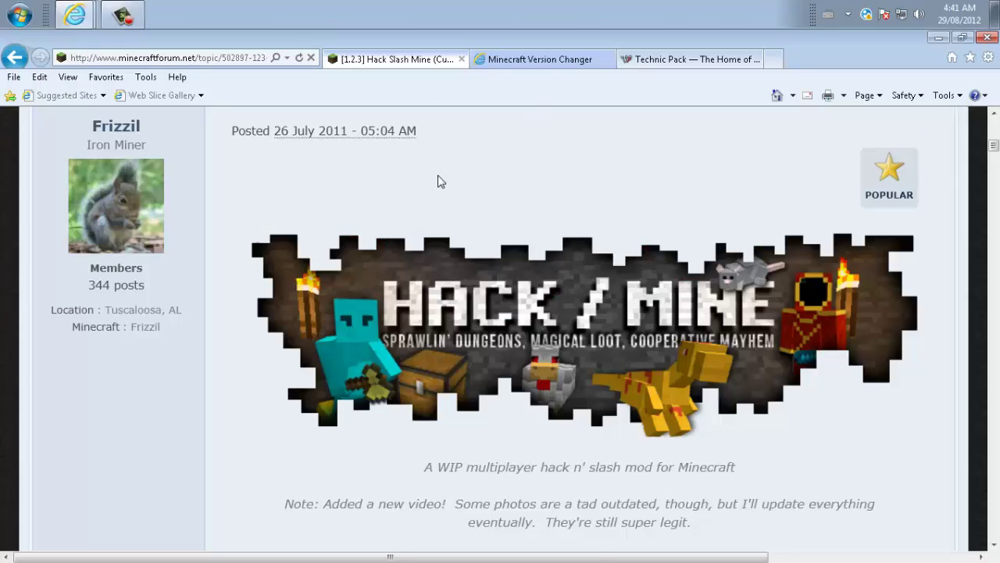
{"action": "scroll", "coordinate": [438, 181], "scroll_direction": "down", "scroll_amount": 15}
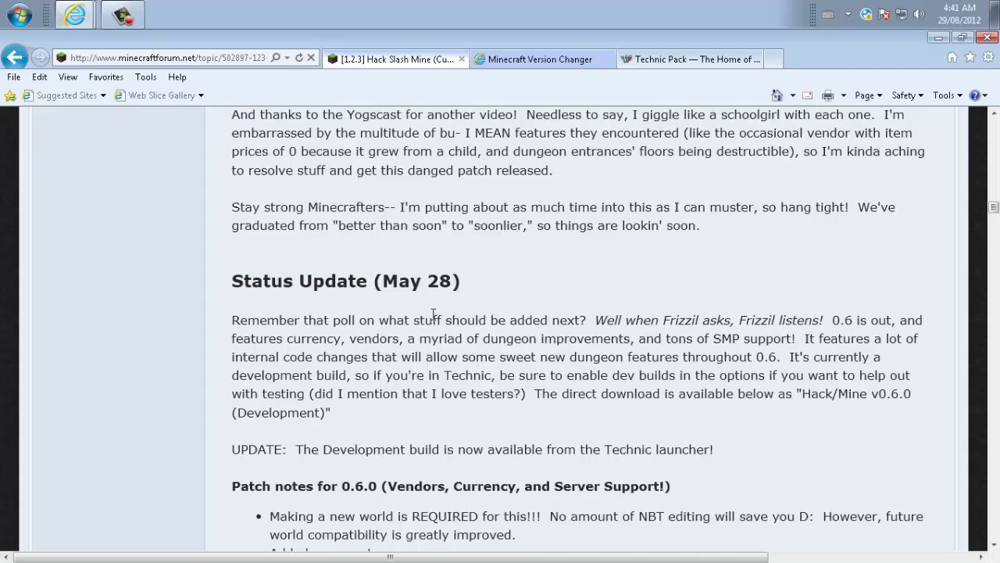
{"action": "scroll", "coordinate": [434, 313], "scroll_direction": "down", "scroll_amount": 12}
{"action": "scroll", "coordinate": [390, 304], "scroll_direction": "up", "scroll_amount": 5}
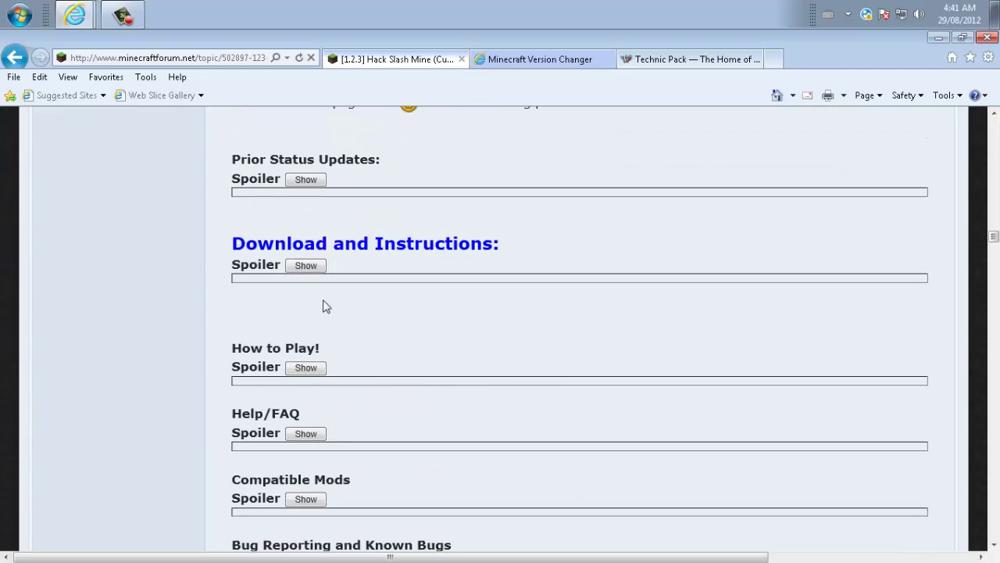
{"action": "left_click", "coordinate": [306, 266]}
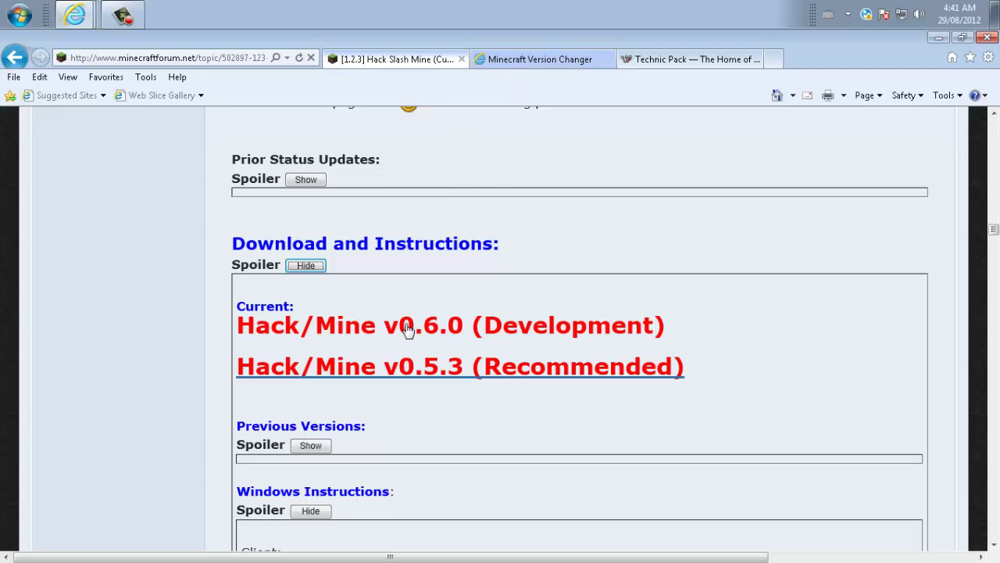
- Bring up the Minecraft Version Changer page and go to its free download
{"action": "left_click", "coordinate": [545, 59]}
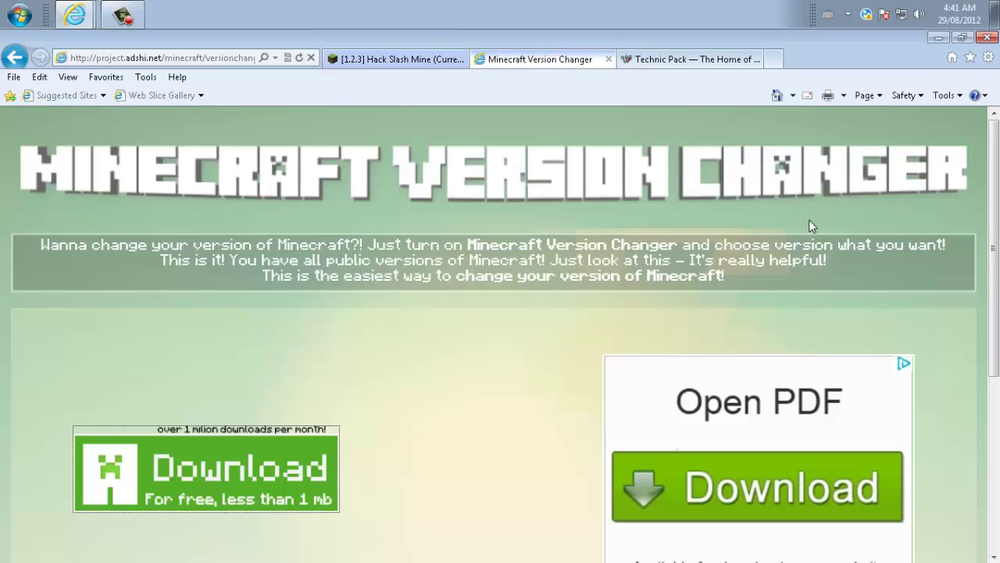
{"action": "left_click", "coordinate": [258, 475]}
- Go to the Technic Pack site and open its Tekkit page
{"action": "left_click", "coordinate": [704, 63]}
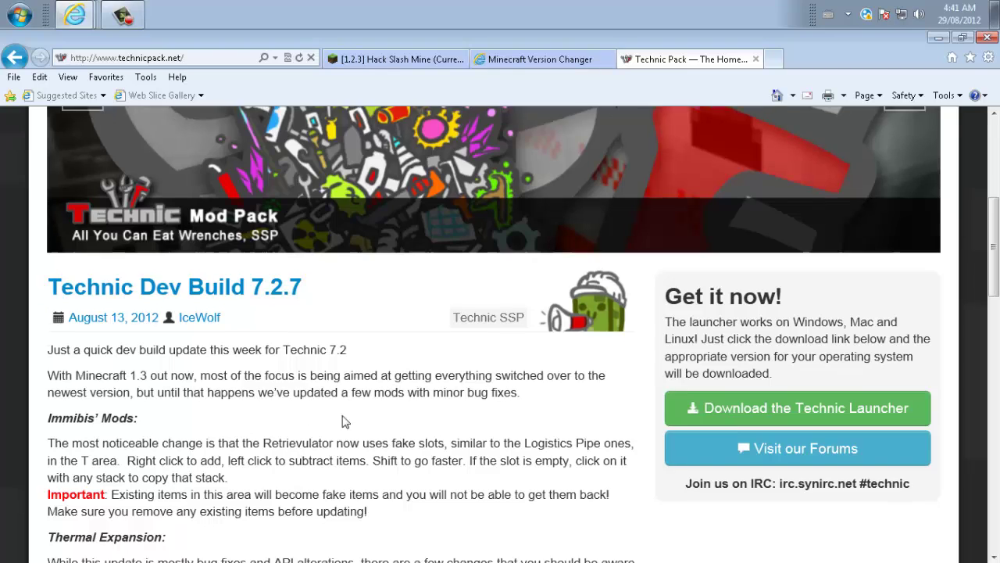
{"action": "scroll", "coordinate": [364, 424], "scroll_direction": "up", "scroll_amount": 3}
{"action": "scroll", "coordinate": [612, 303], "scroll_direction": "up", "scroll_amount": 1}
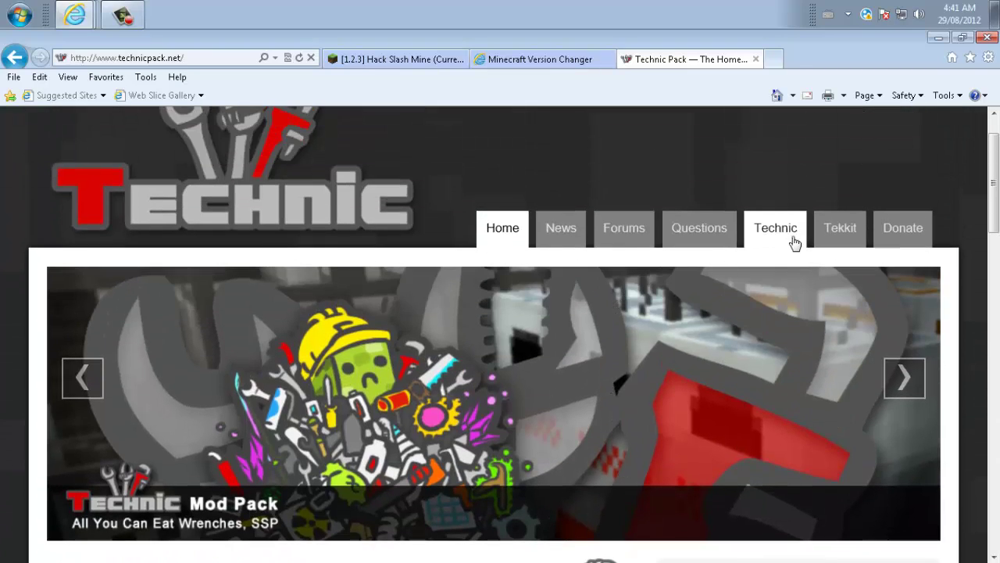
{"action": "left_click", "coordinate": [830, 240]}
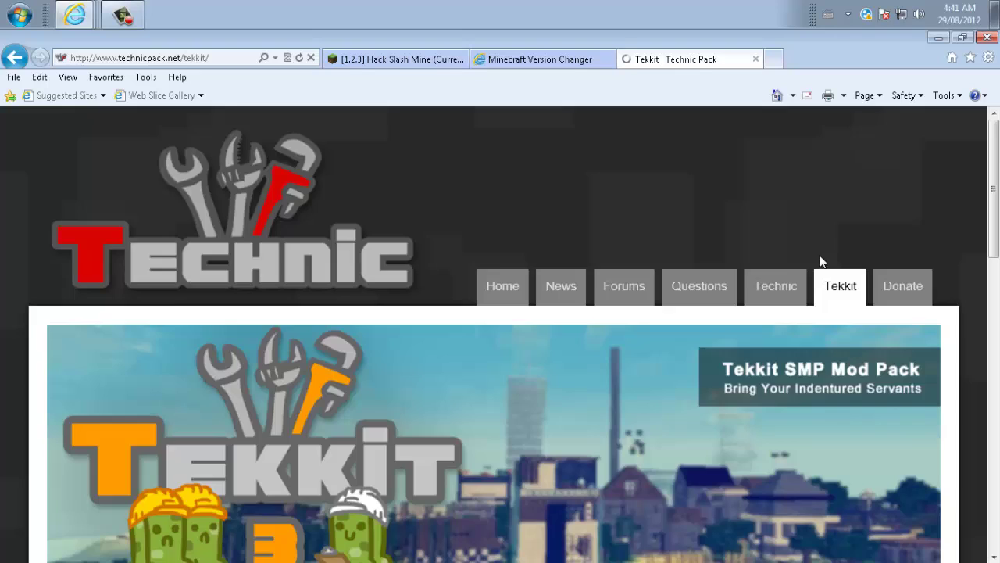
- Look through the Tekkit 3.1 page, including its About section and the launcher and server download options
{"action": "scroll", "coordinate": [661, 276], "scroll_direction": "down", "scroll_amount": 3}
{"action": "scroll", "coordinate": [531, 323], "scroll_direction": "down", "scroll_amount": 3}
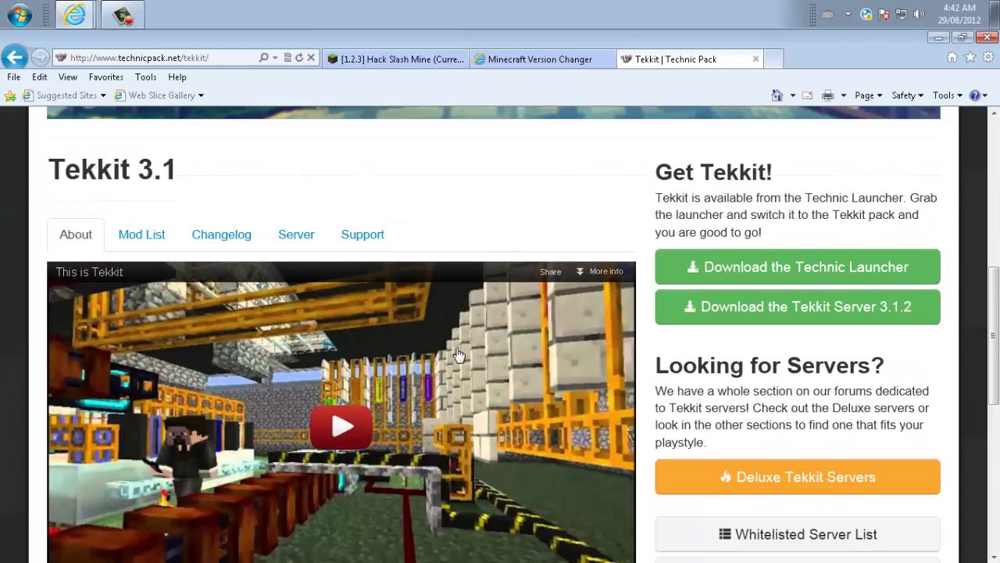
{"action": "scroll", "coordinate": [461, 394], "scroll_direction": "down", "scroll_amount": 2}
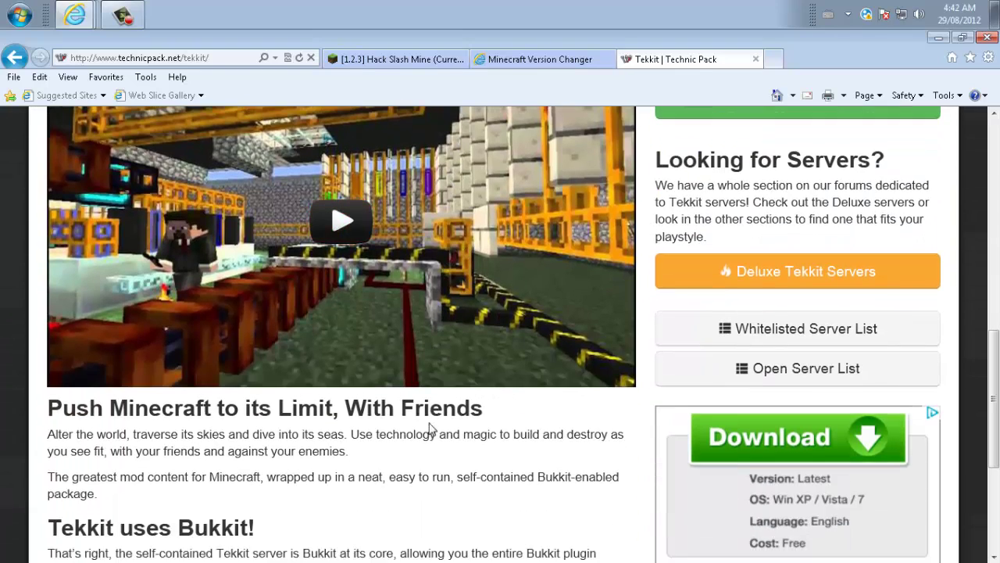
{"action": "scroll", "coordinate": [431, 438], "scroll_direction": "up", "scroll_amount": 3}
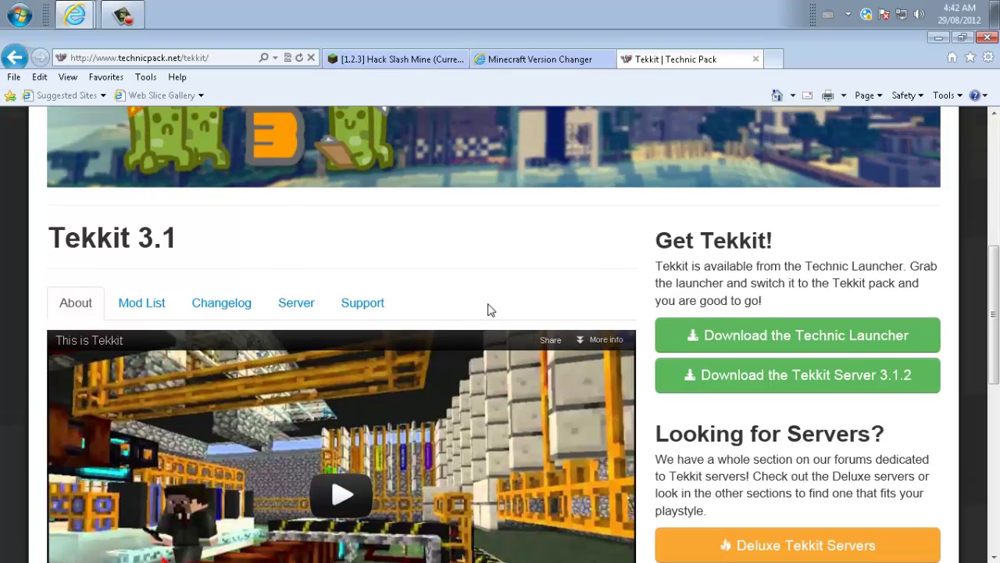
{"action": "scroll", "coordinate": [489, 308], "scroll_direction": "down", "scroll_amount": 4}
{"action": "scroll", "coordinate": [463, 458], "scroll_direction": "up", "scroll_amount": 6}
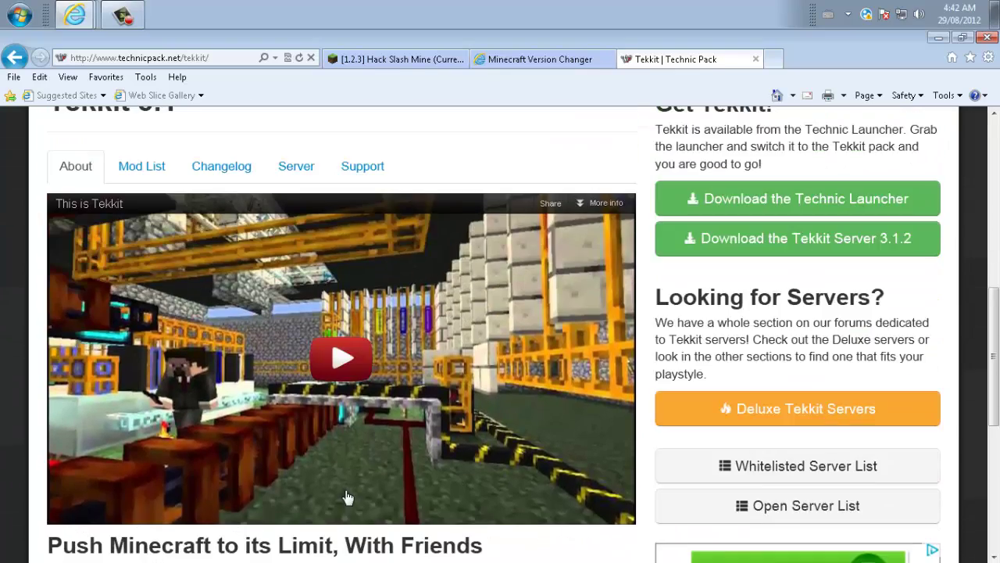
{"action": "scroll", "coordinate": [322, 312], "scroll_direction": "down", "scroll_amount": 2}
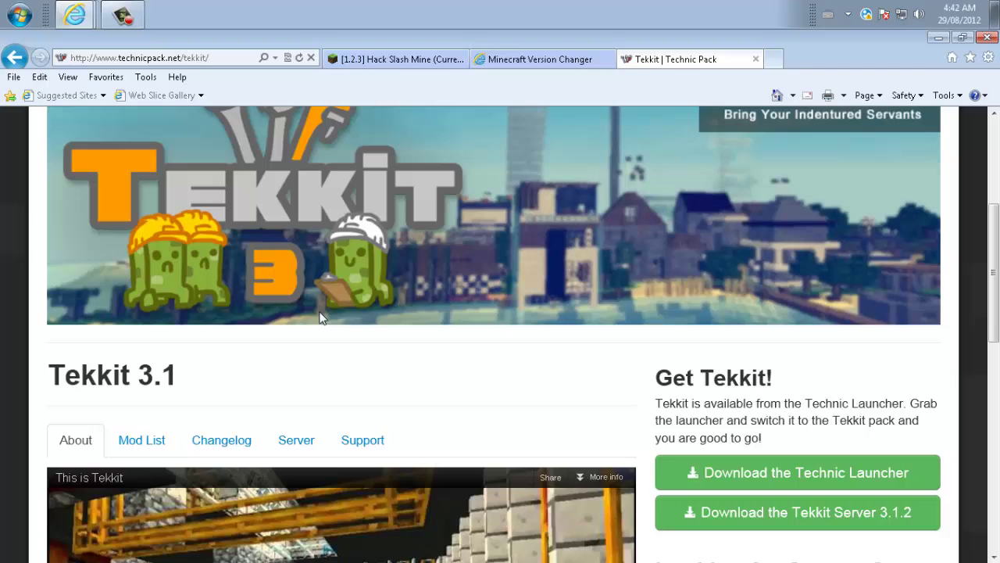
{"action": "scroll", "coordinate": [603, 337], "scroll_direction": "up", "scroll_amount": 2}
{"action": "scroll", "coordinate": [710, 383], "scroll_direction": "down", "scroll_amount": 2}
{"action": "scroll", "coordinate": [706, 381], "scroll_direction": "up", "scroll_amount": 3}
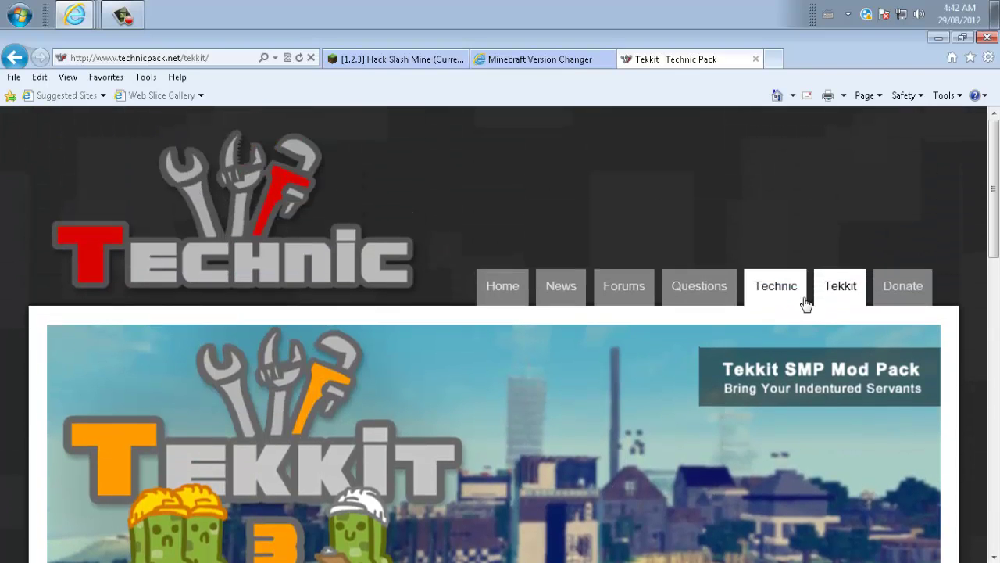
- Request the Windows version of the Technic Launcher from its download page and check the save options for TechnicLauncher.exe
{"action": "scroll", "coordinate": [804, 302], "scroll_direction": "down", "scroll_amount": 3}
{"action": "scroll", "coordinate": [816, 416], "scroll_direction": "down", "scroll_amount": 1}
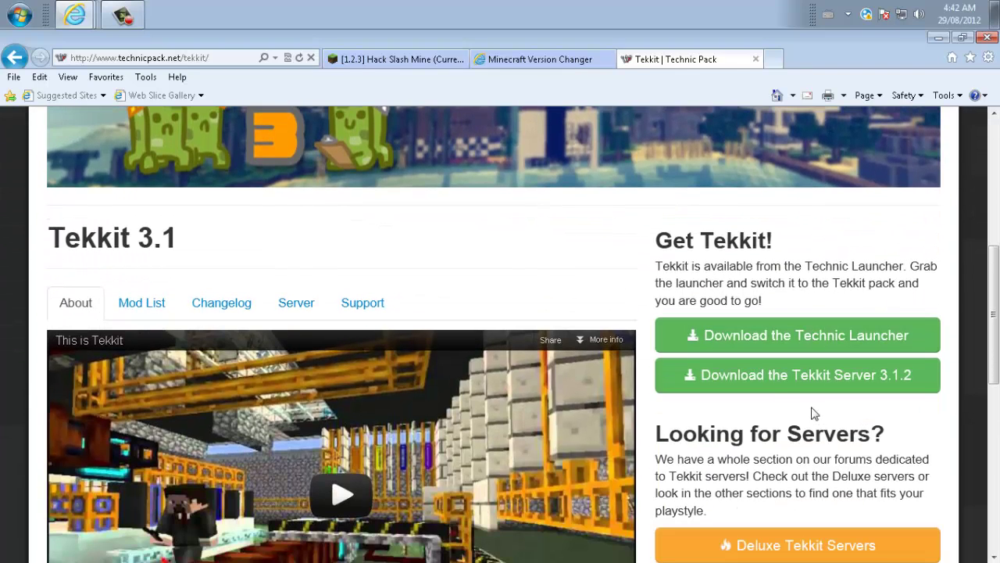
{"action": "left_click", "coordinate": [807, 347]}
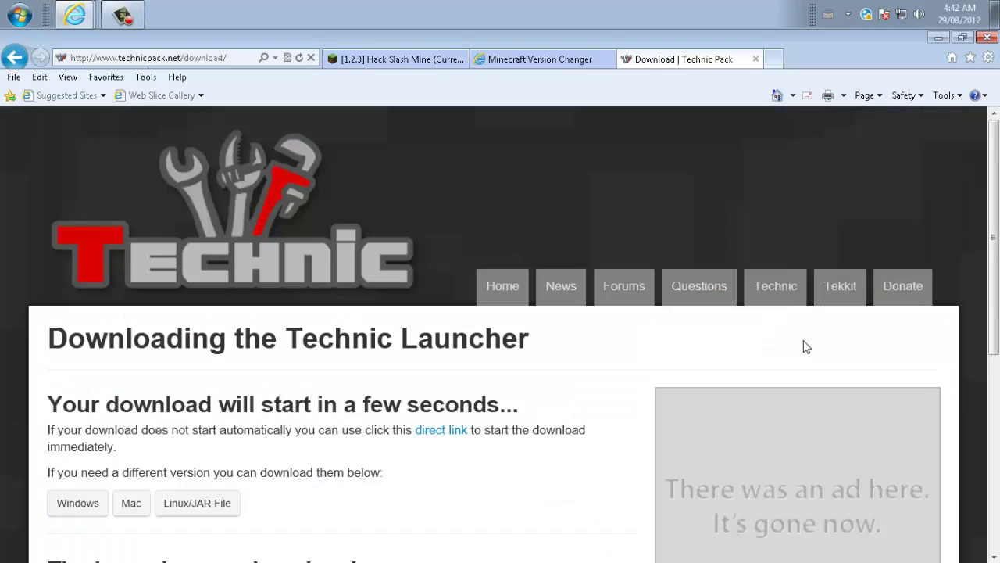
{"action": "scroll", "coordinate": [458, 373], "scroll_direction": "down", "scroll_amount": 4}
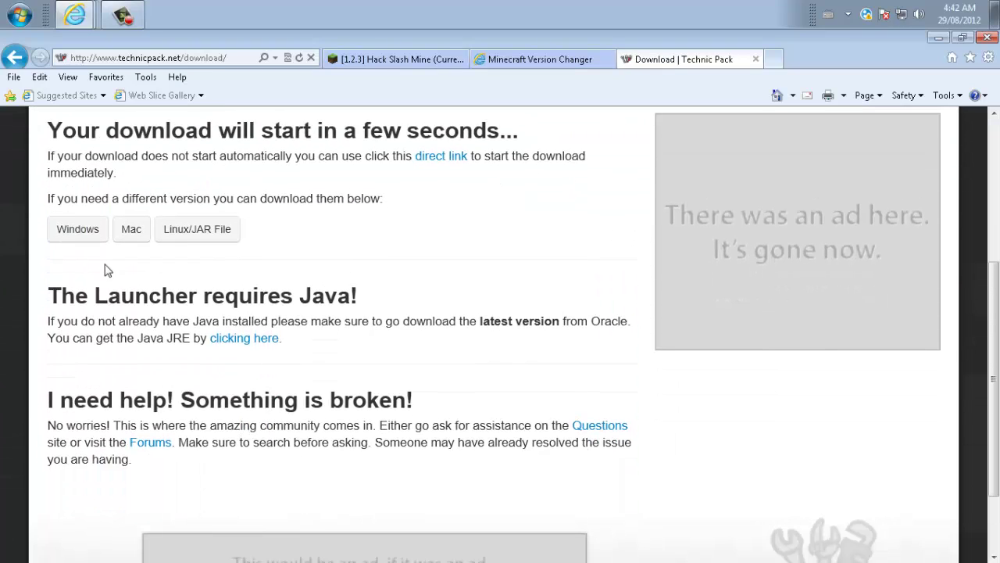
{"action": "left_click", "coordinate": [73, 234]}
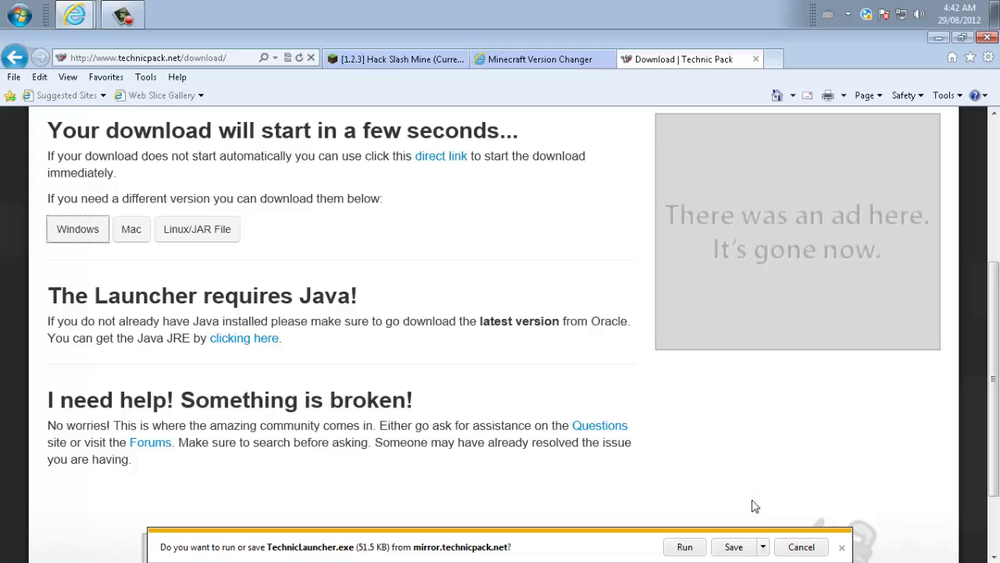
{"action": "left_click", "coordinate": [771, 554]}
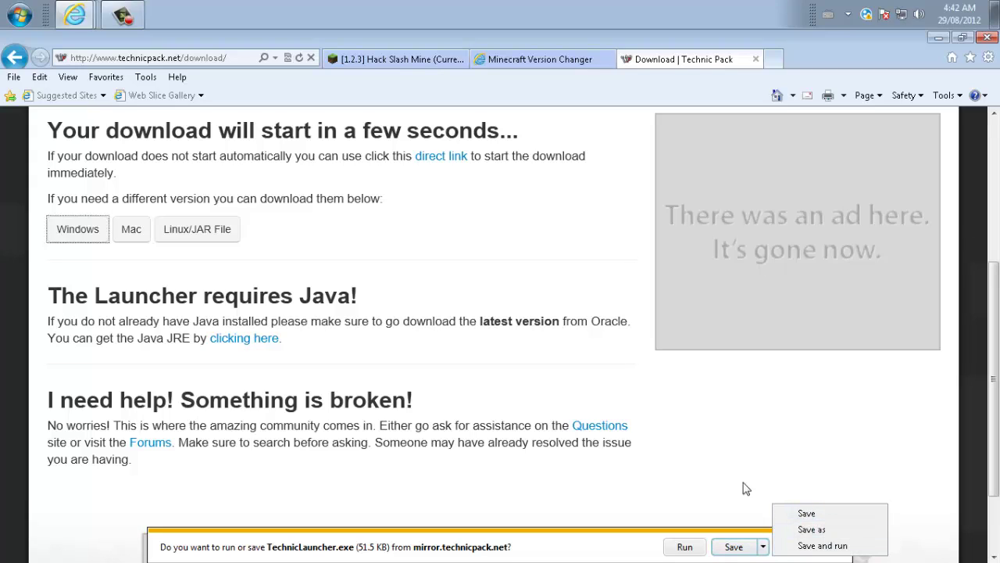
{"action": "left_click", "coordinate": [680, 459]}
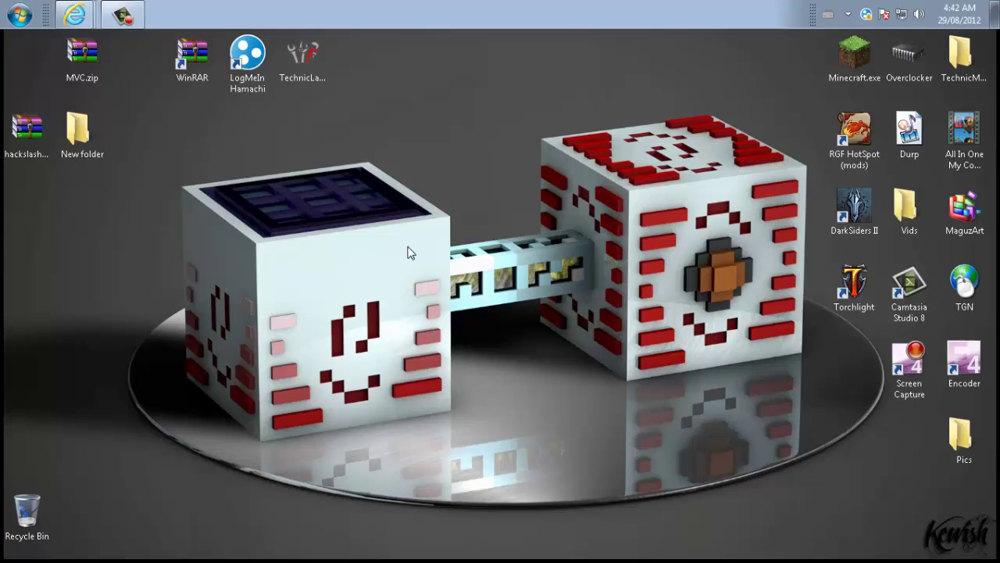
{"action": "key", "text": "super+r"}
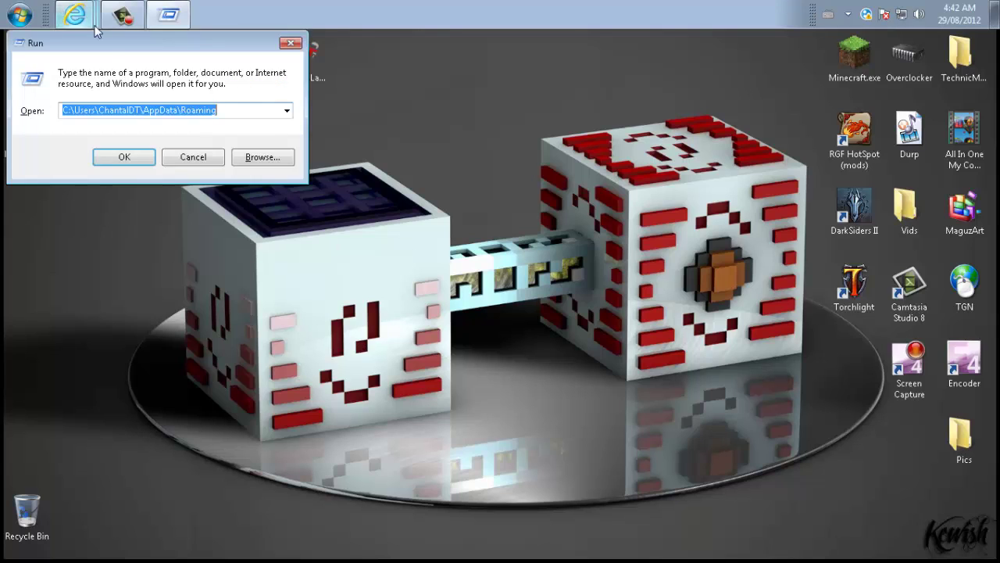
{"action": "left_click_drag", "start_coordinate": [102, 44], "coordinate": [314, 129]}
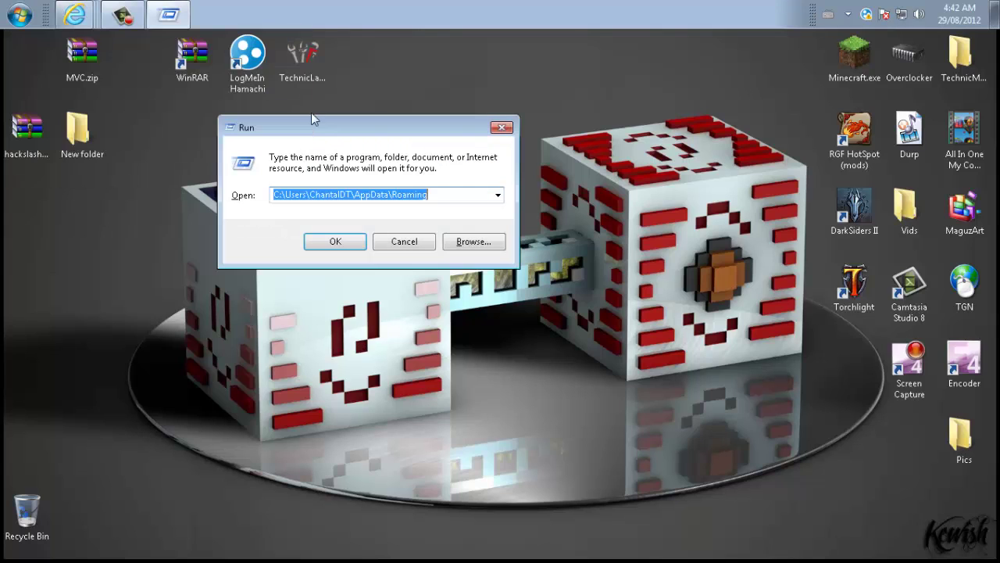
{"action": "left_click", "coordinate": [501, 127]}
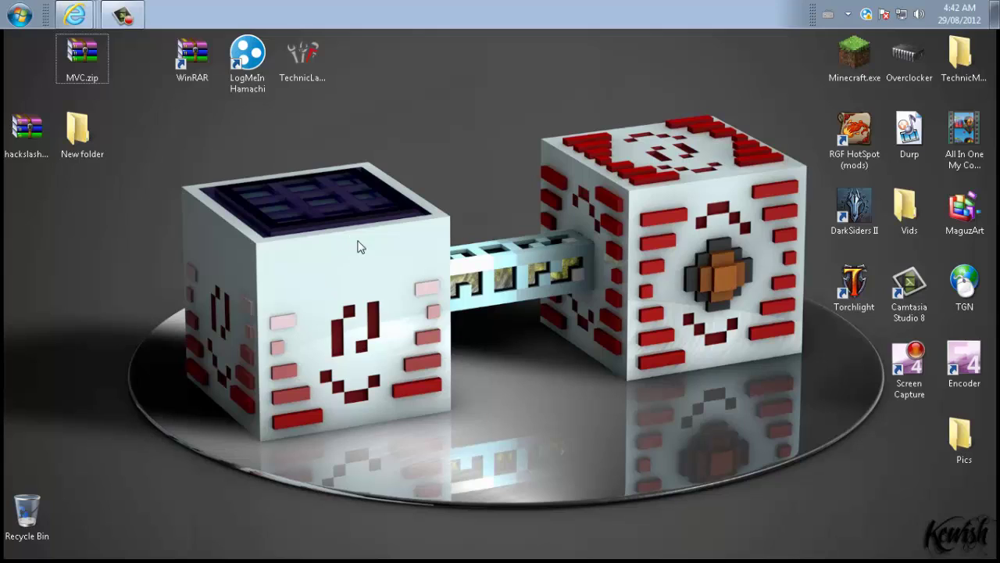
- Open the %appdata% folder through the Run dialog, enter the .techniclauncher folder and locate technic-launcher.jar
{"action": "left_click", "coordinate": [302, 66]}
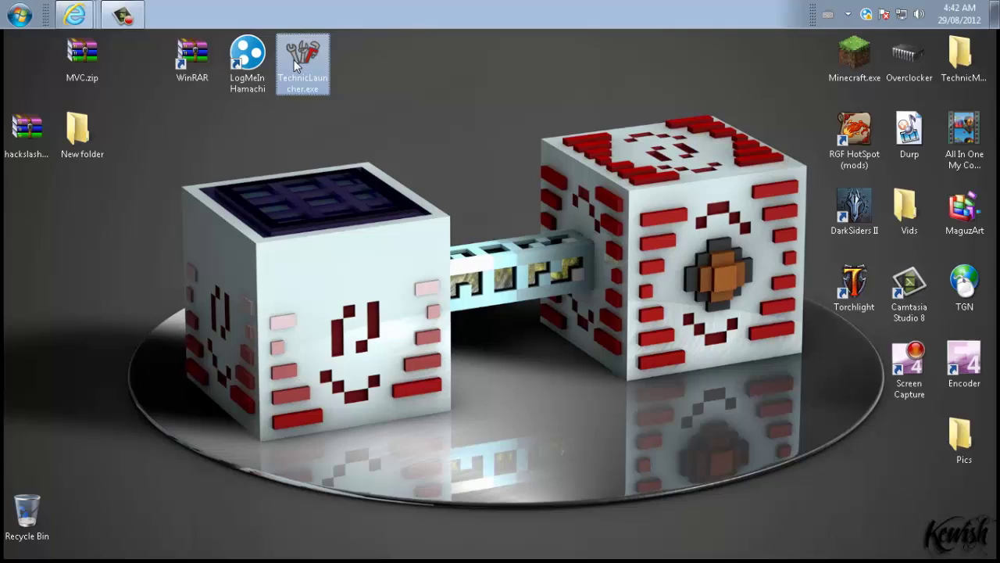
{"action": "key", "text": "super+r"}
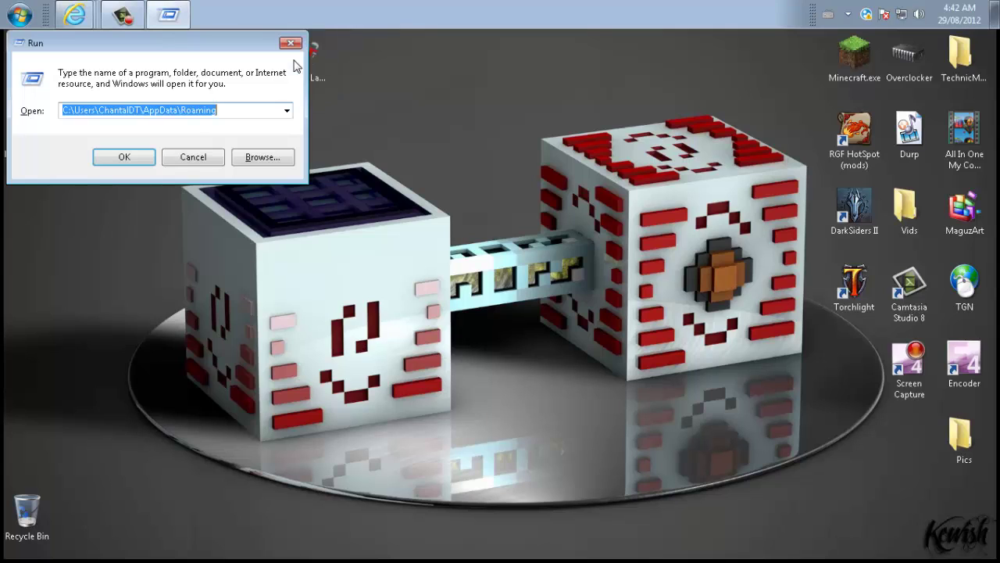
{"action": "type", "text": "%a"}
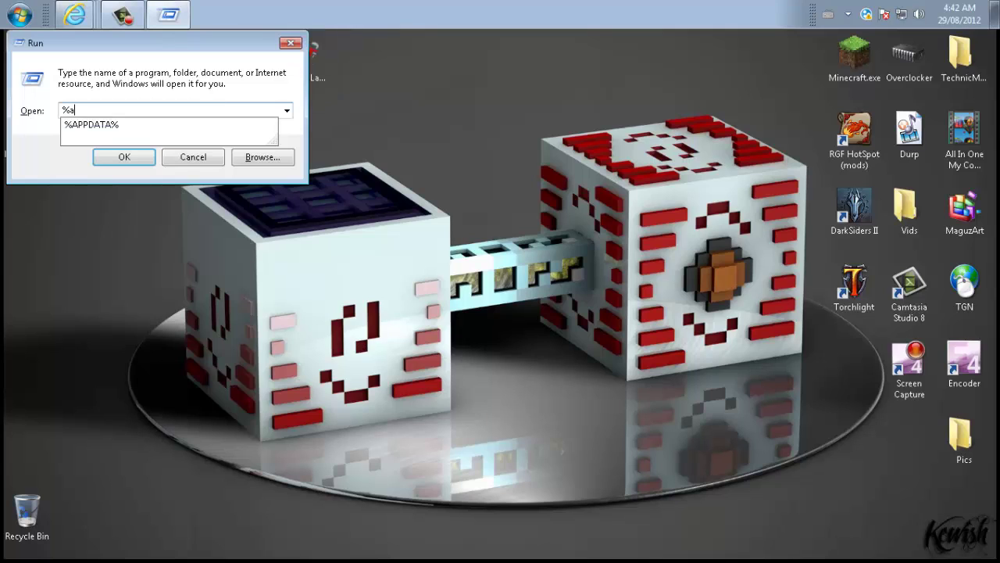
{"action": "type", "text": "ppdata%"}
{"action": "key", "text": "Return"}
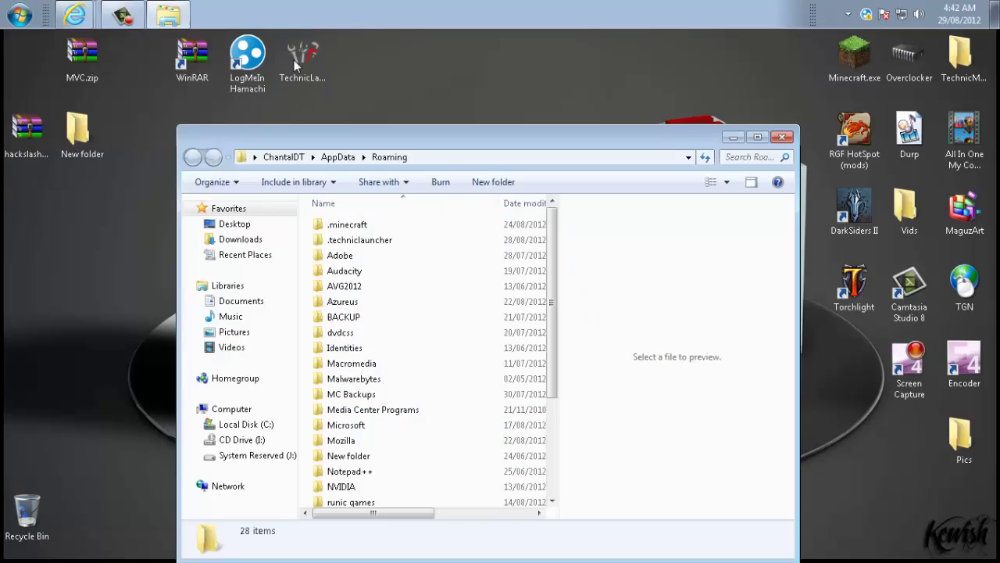
{"action": "double_click", "coordinate": [367, 245]}
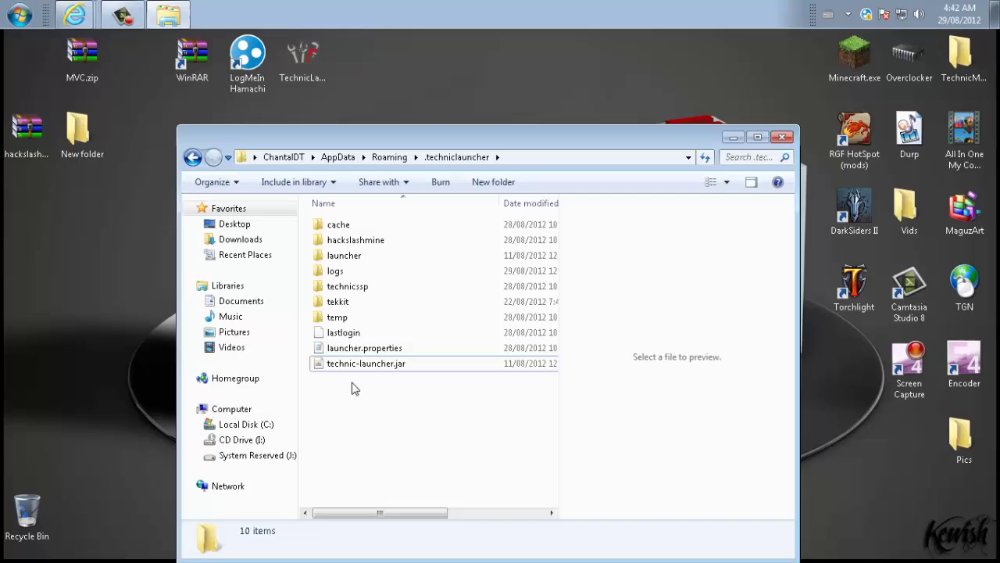
{"action": "left_click", "coordinate": [350, 369]}
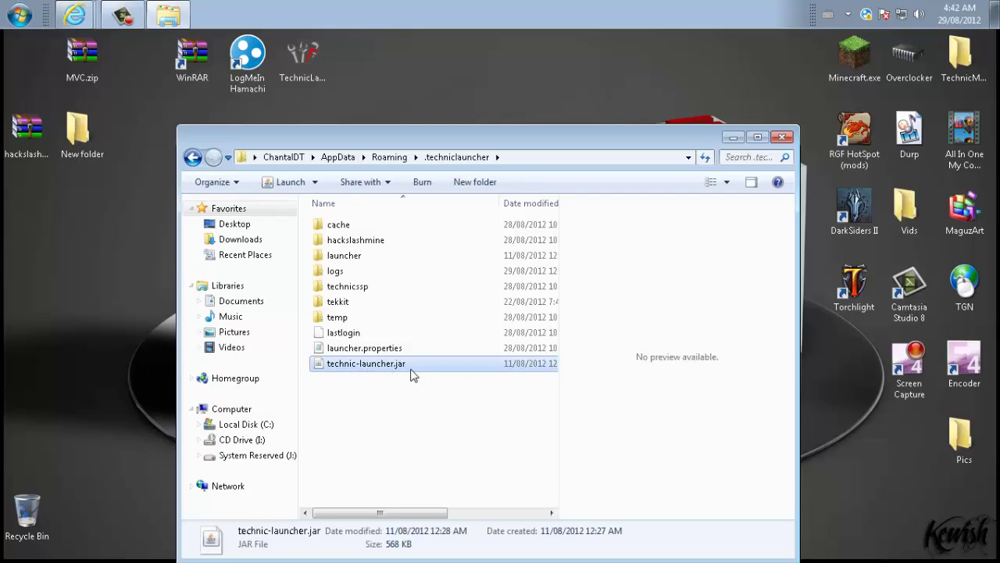
{"action": "left_click", "coordinate": [381, 390]}
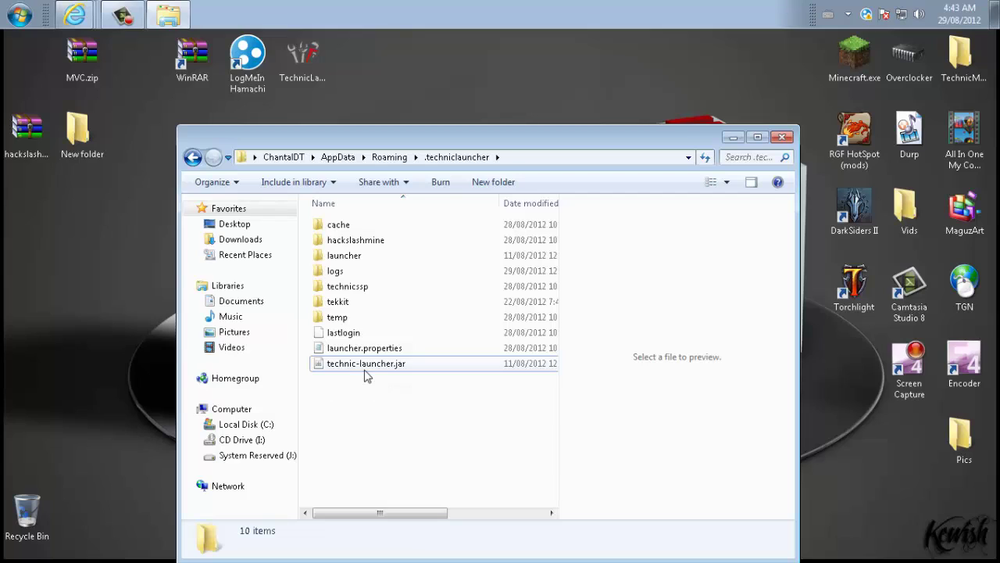
- Close the .techniclauncher folder, start TechnicLauncher.exe from the desktop and select the Hack/Mine modpack
{"action": "left_click", "coordinate": [368, 374]}
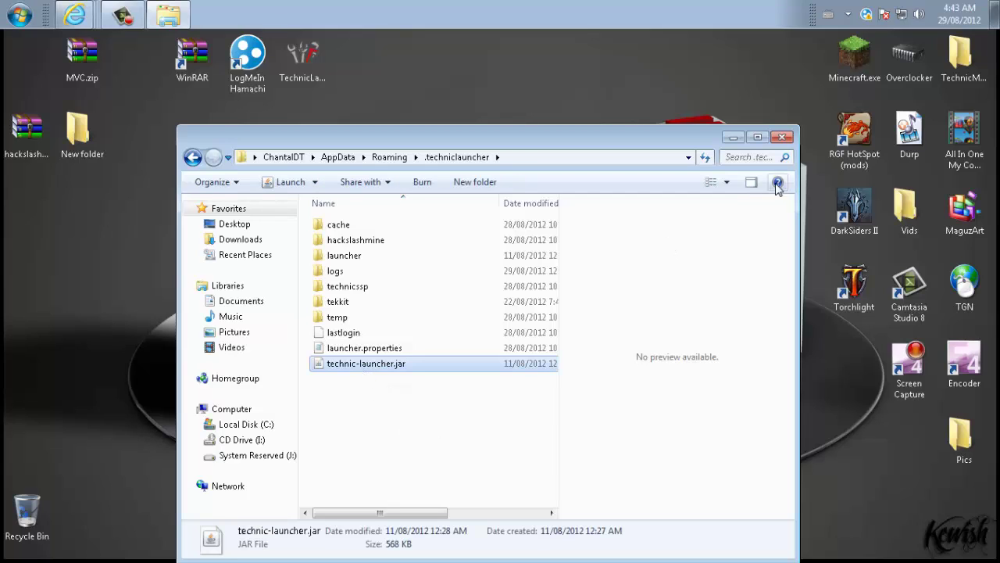
{"action": "left_click", "coordinate": [783, 137]}
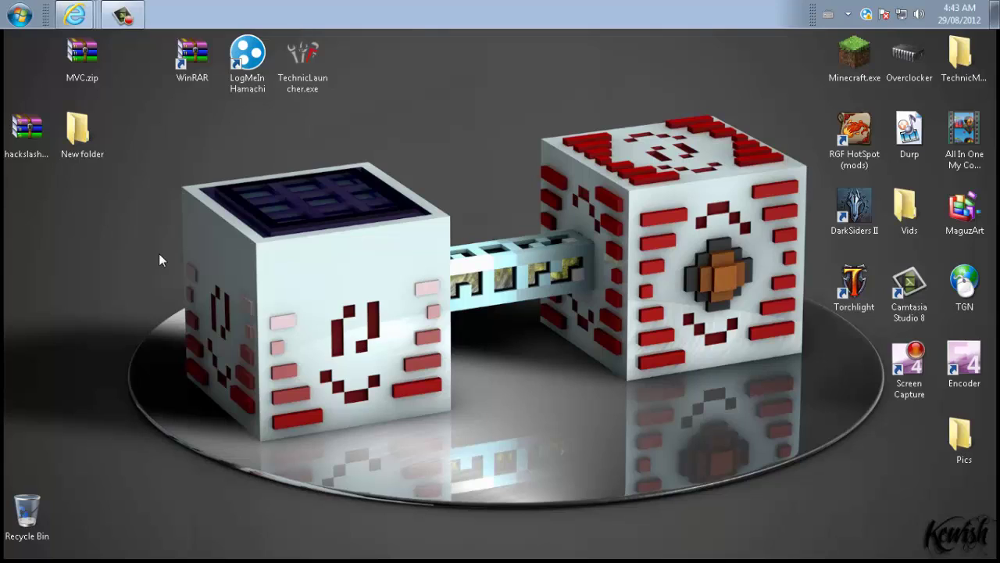
{"action": "double_click", "coordinate": [303, 76]}
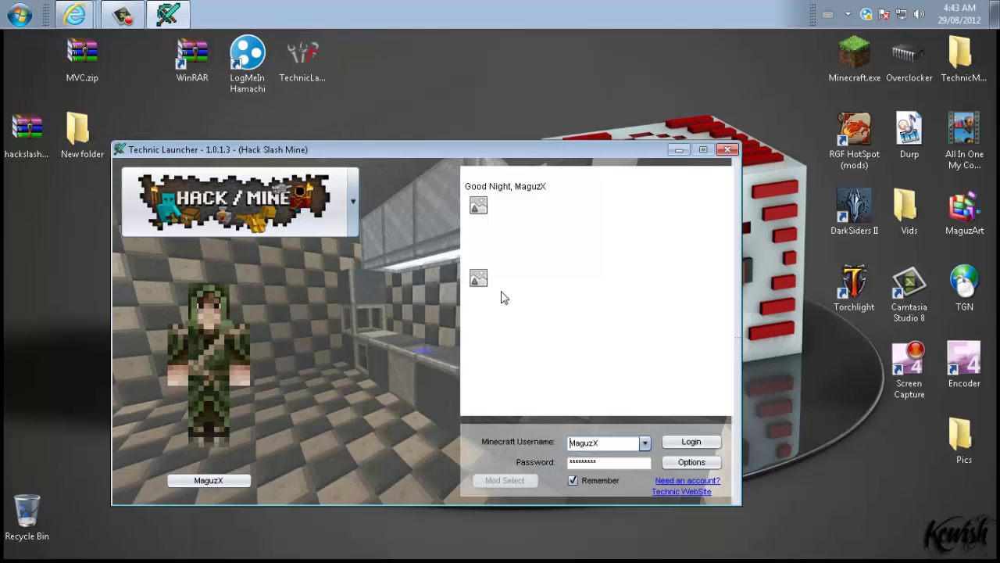
{"action": "left_click", "coordinate": [323, 222]}
{"action": "left_click", "coordinate": [324, 219]}
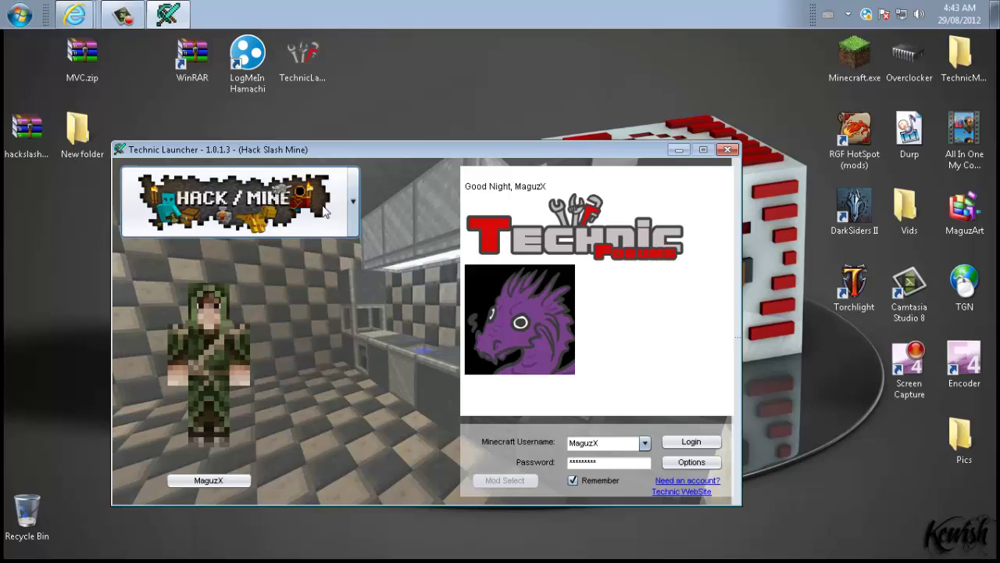
{"action": "left_click", "coordinate": [323, 219]}
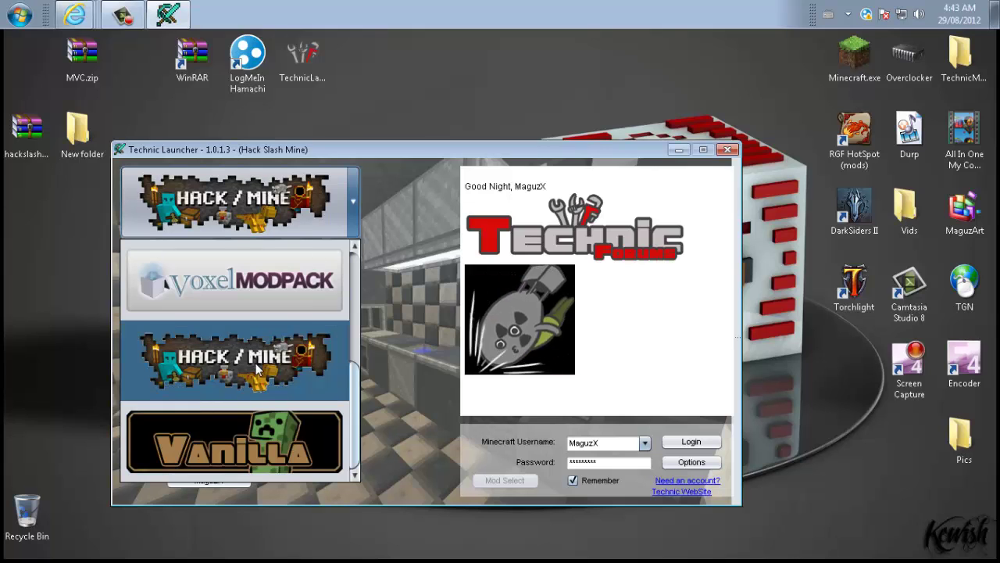
{"action": "left_click", "coordinate": [254, 368]}
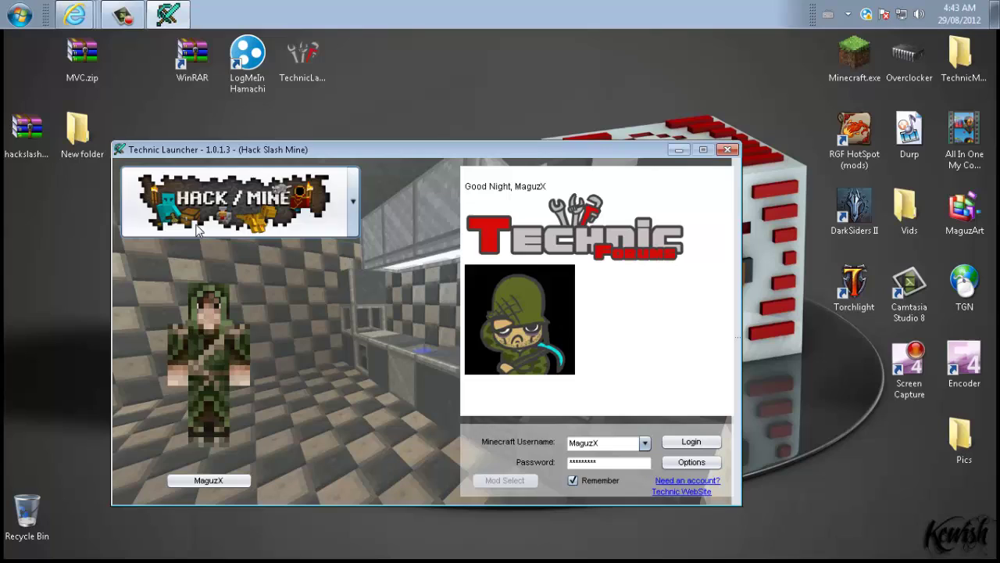
- Set the modpack build to 0.6.0 | 1.2.3 | Latest in the launcher options and log in with the saved account
{"action": "left_click", "coordinate": [703, 460]}
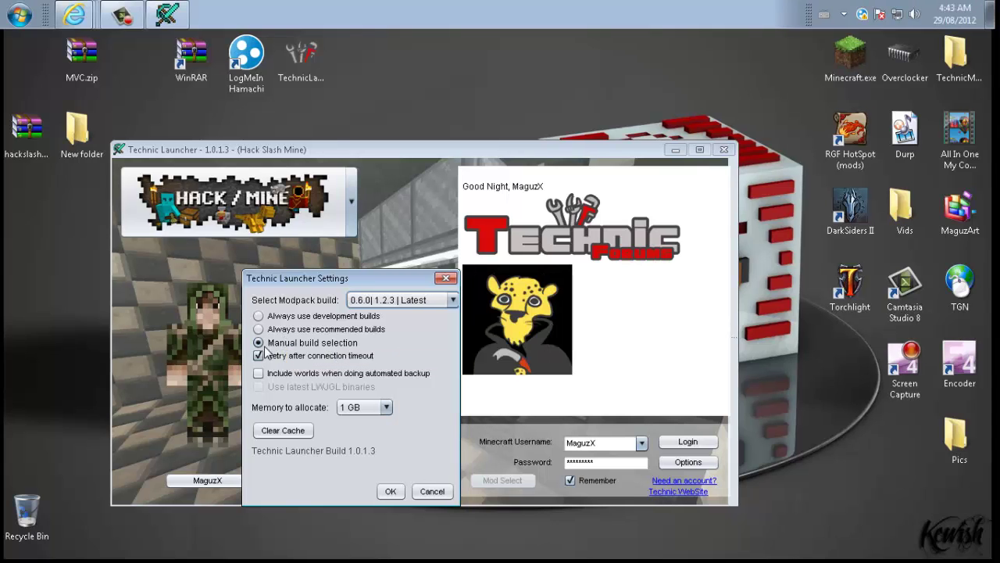
{"action": "left_click", "coordinate": [407, 302]}
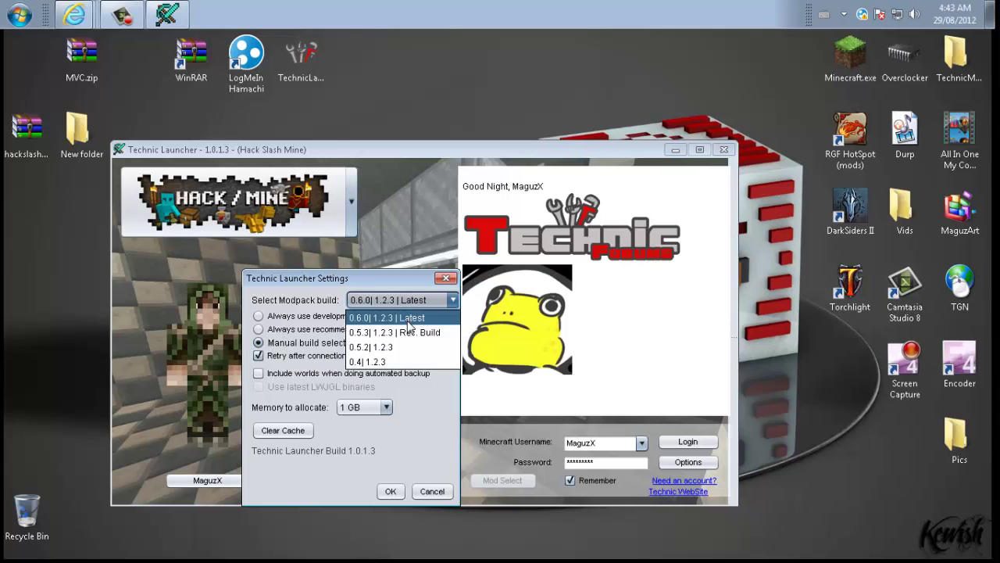
{"action": "left_click", "coordinate": [407, 316]}
{"action": "left_click", "coordinate": [391, 491]}
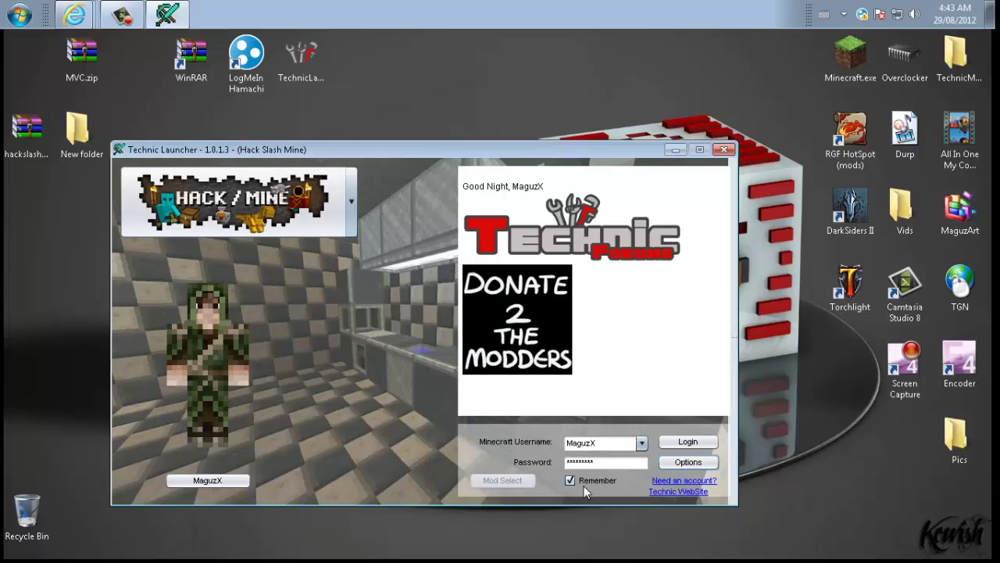
{"action": "left_click", "coordinate": [694, 443]}
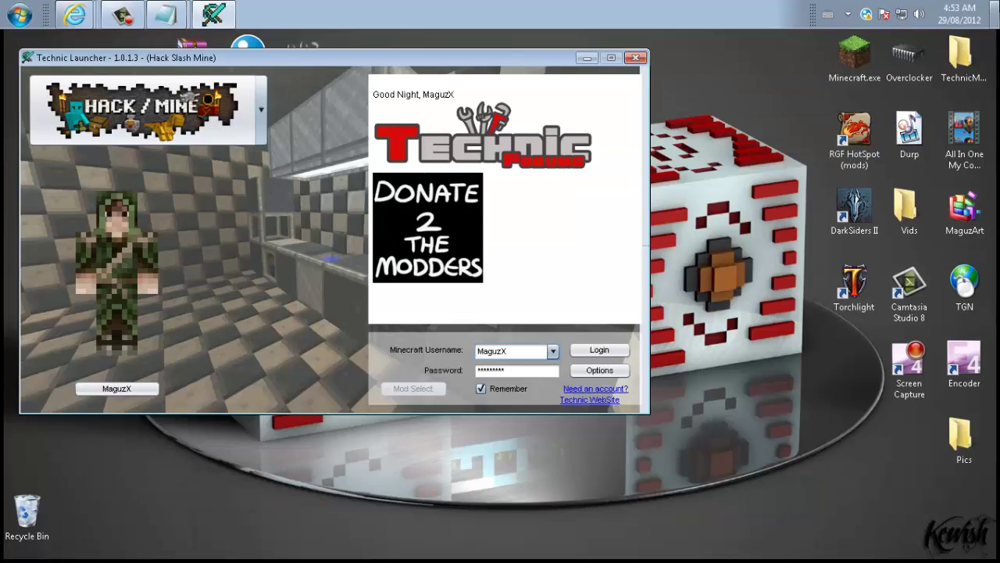
- Search the computer for "firewall" and open the properties of Windows Firewall with Advanced Security
{"action": "left_click", "coordinate": [14, 23]}
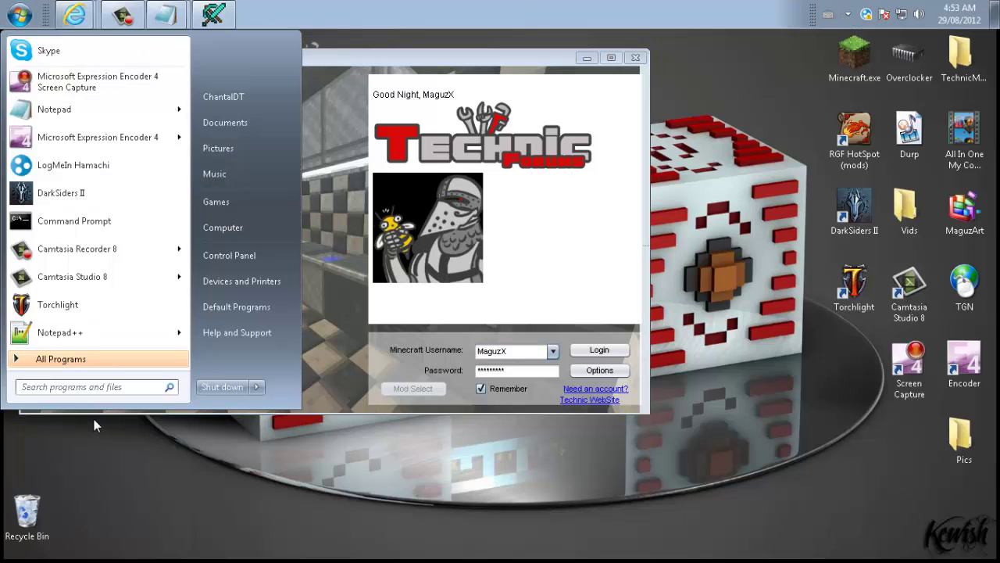
{"action": "type", "text": "firewall"}
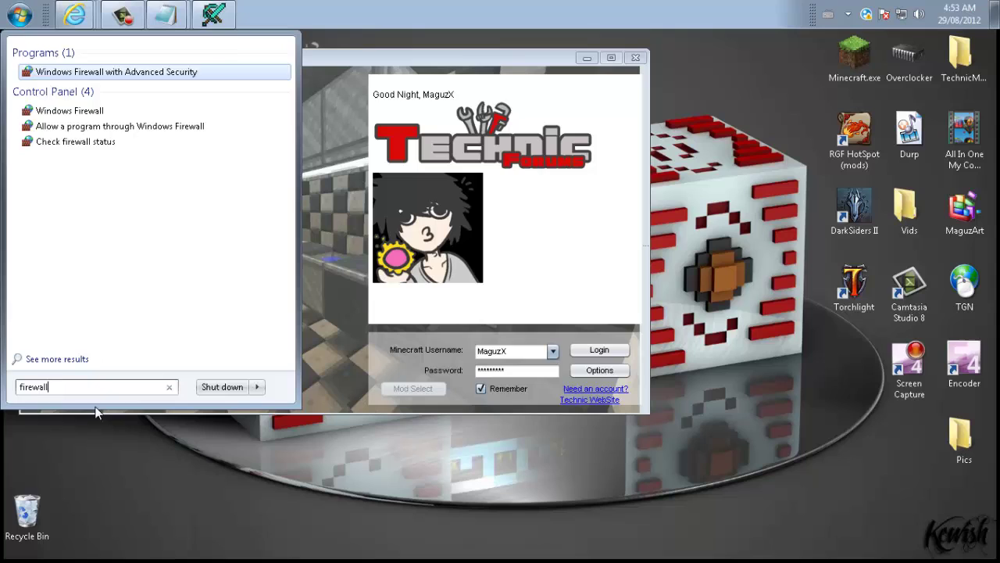
{"action": "left_click", "coordinate": [193, 72]}
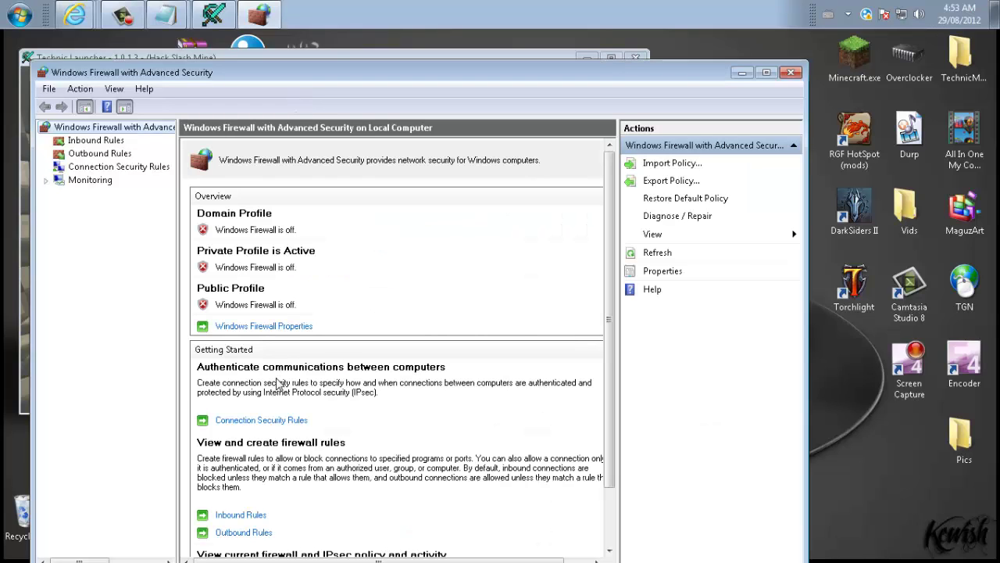
{"action": "left_click", "coordinate": [264, 326]}
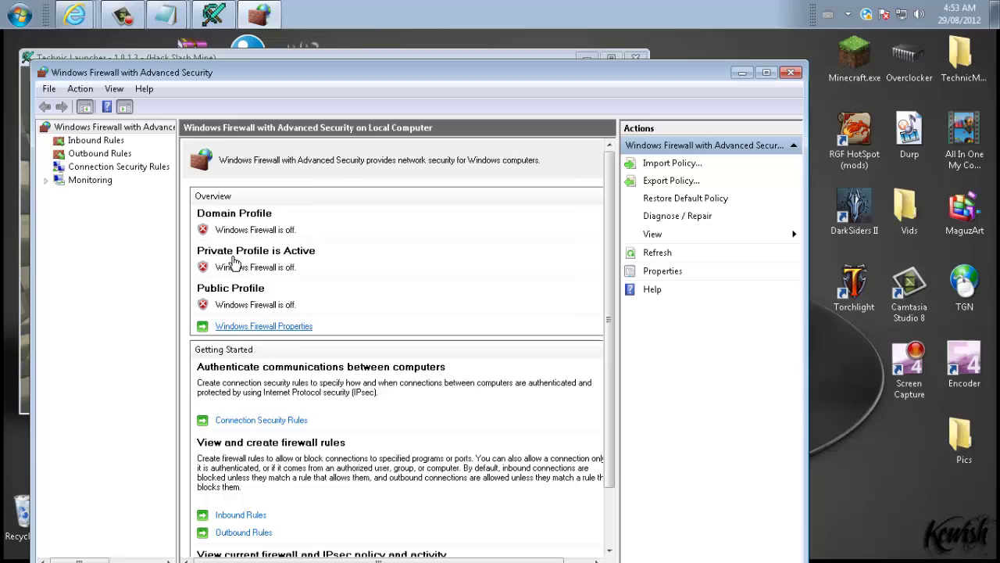
- Check the firewall profiles, try setting the Domain Profile's state to On (recommended), and cancel the properties dialog
{"action": "left_click", "coordinate": [420, 192]}
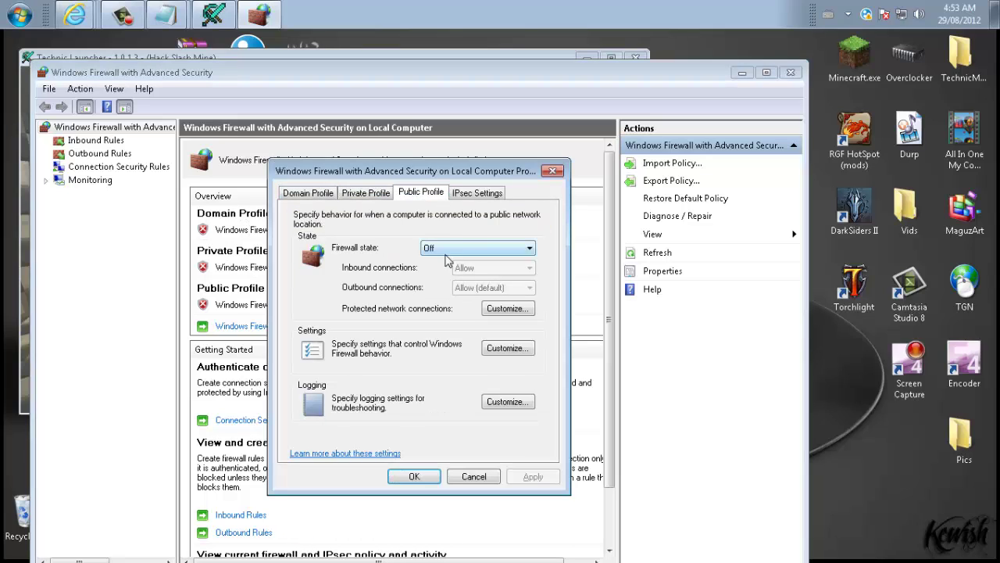
{"action": "left_click", "coordinate": [450, 252]}
{"action": "left_click", "coordinate": [450, 258]}
{"action": "left_click", "coordinate": [365, 193]}
{"action": "left_click", "coordinate": [307, 195]}
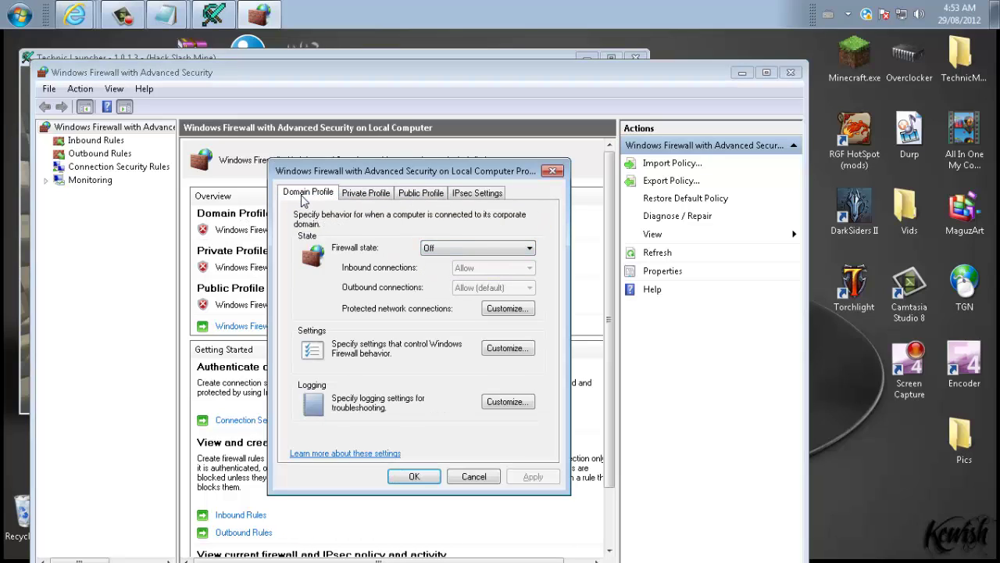
{"action": "left_click", "coordinate": [464, 253]}
{"action": "left_click", "coordinate": [458, 264]}
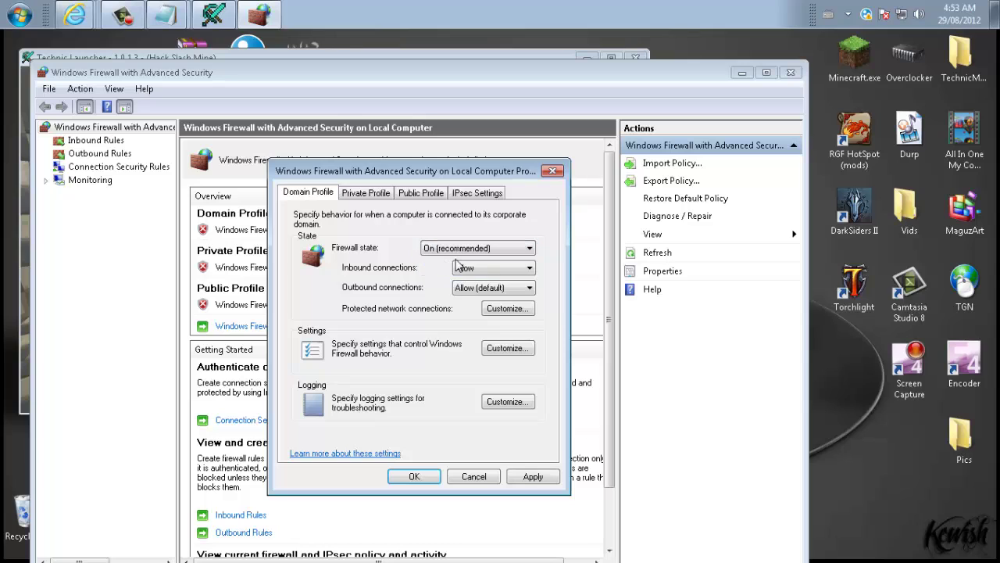
{"action": "left_click", "coordinate": [497, 289]}
{"action": "left_click", "coordinate": [480, 310]}
{"action": "left_click", "coordinate": [492, 482]}
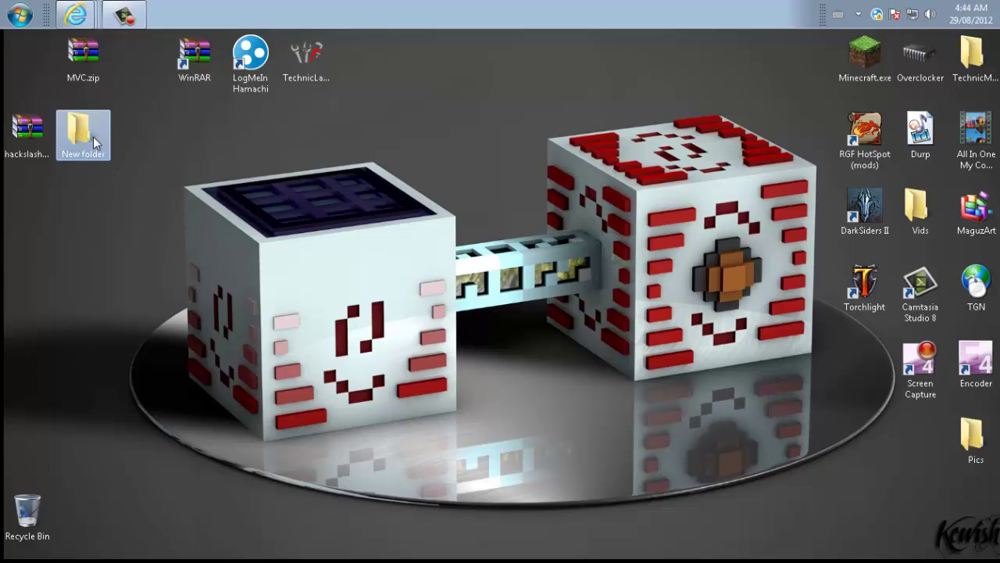
- Move New folder and hackslashmine0.6dev.zip to an empty area of the desktop
{"action": "left_click_drag", "start_coordinate": [78, 131], "coordinate": [246, 284]}
{"action": "left_click", "coordinate": [32, 153]}
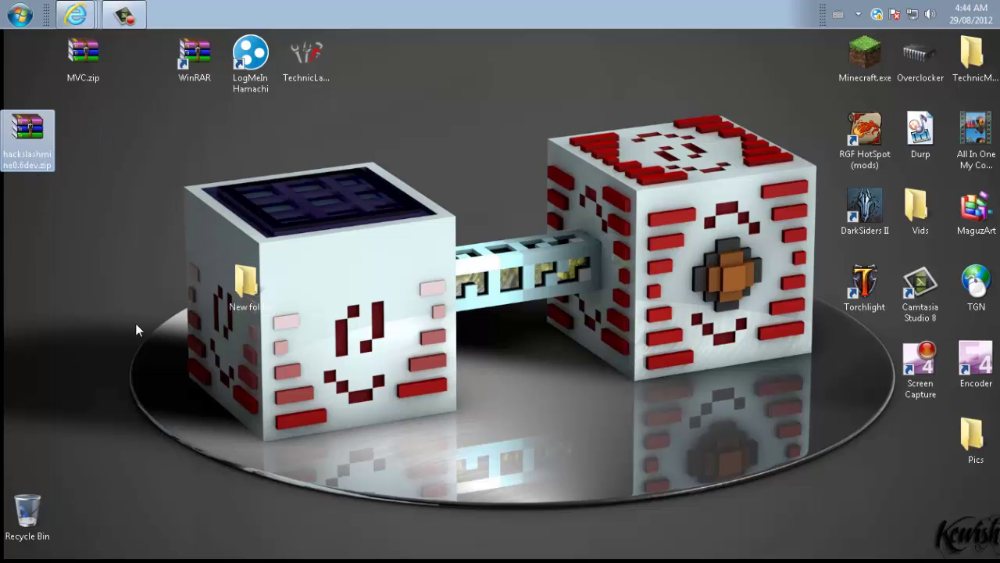
{"action": "left_click_drag", "start_coordinate": [135, 329], "coordinate": [141, 312]}
- Extract the server folder from hackslashmine0.6dev.zip to the desktop and close the archive
{"action": "double_click", "coordinate": [148, 289]}
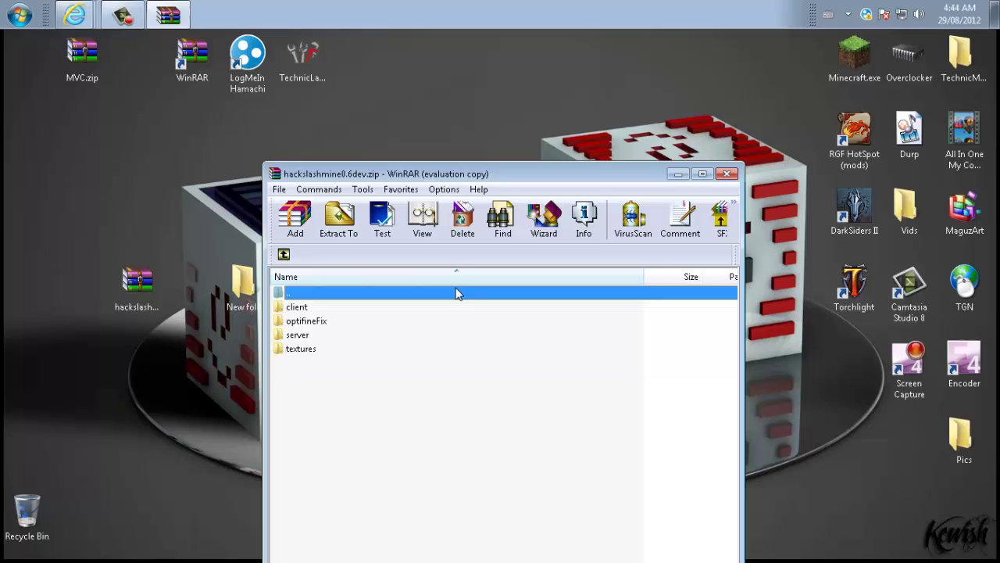
{"action": "left_click_drag", "start_coordinate": [304, 337], "coordinate": [272, 338]}
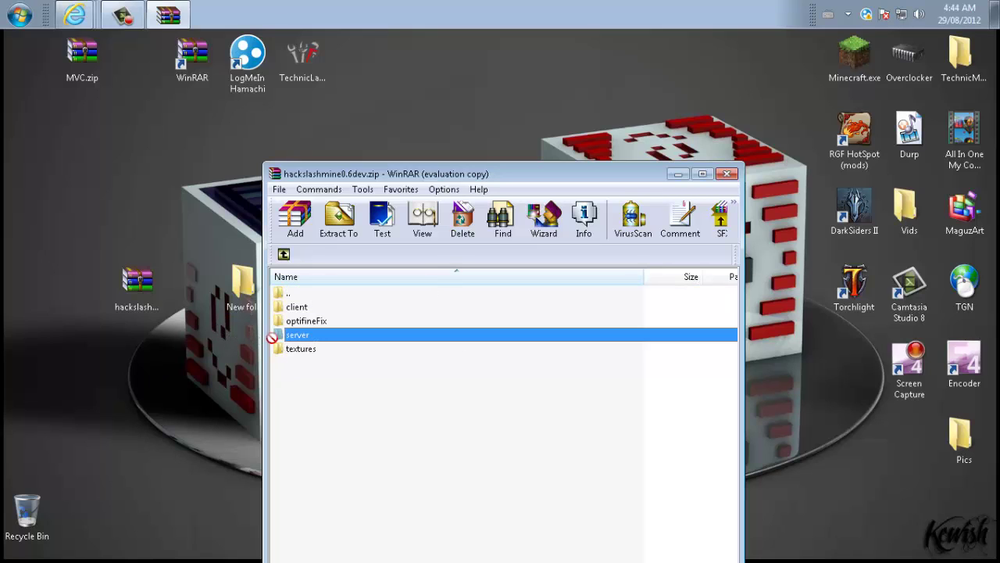
{"action": "left_click_drag", "start_coordinate": [86, 198], "coordinate": [86, 199]}
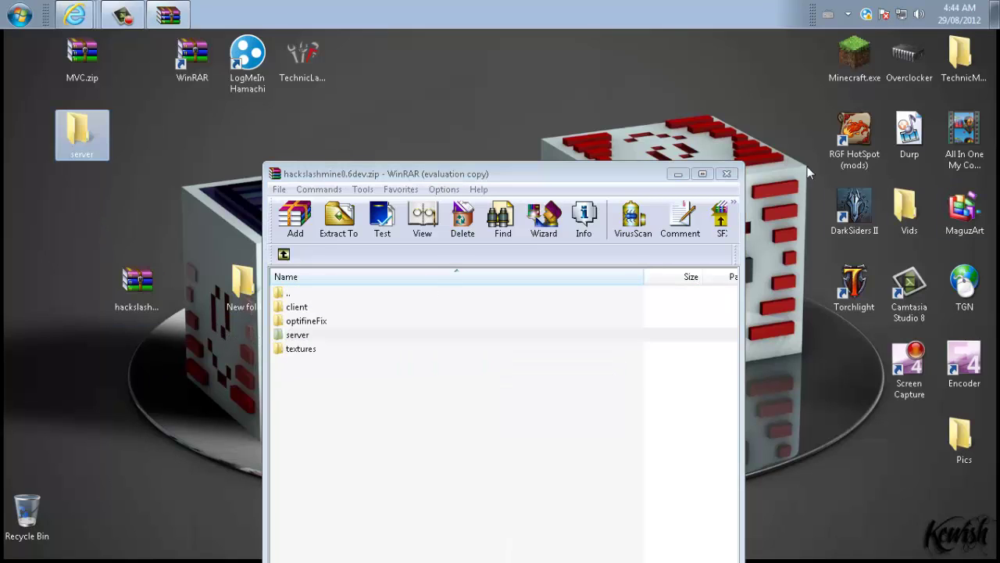
{"action": "left_click", "coordinate": [726, 174]}
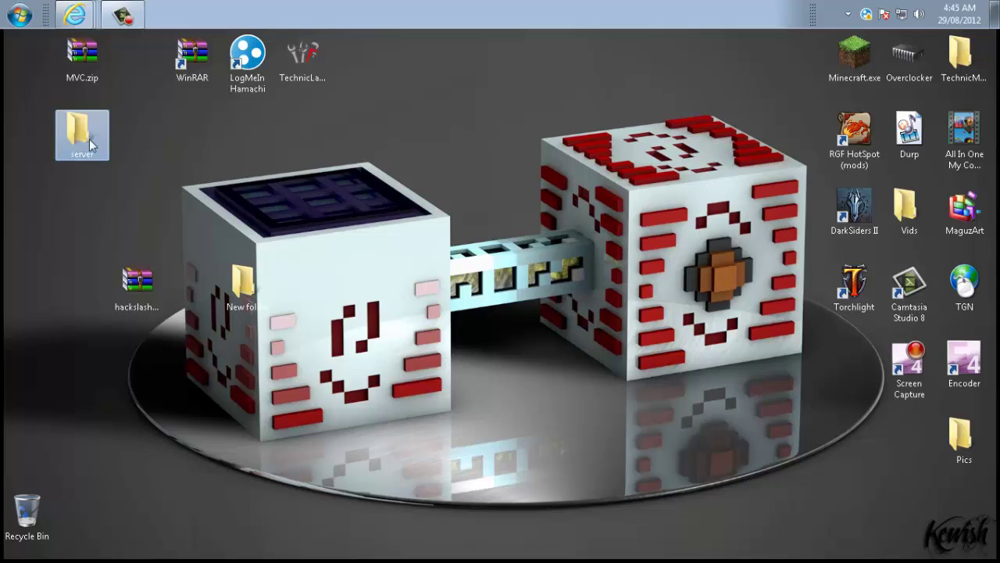
{"action": "left_click", "coordinate": [207, 186]}
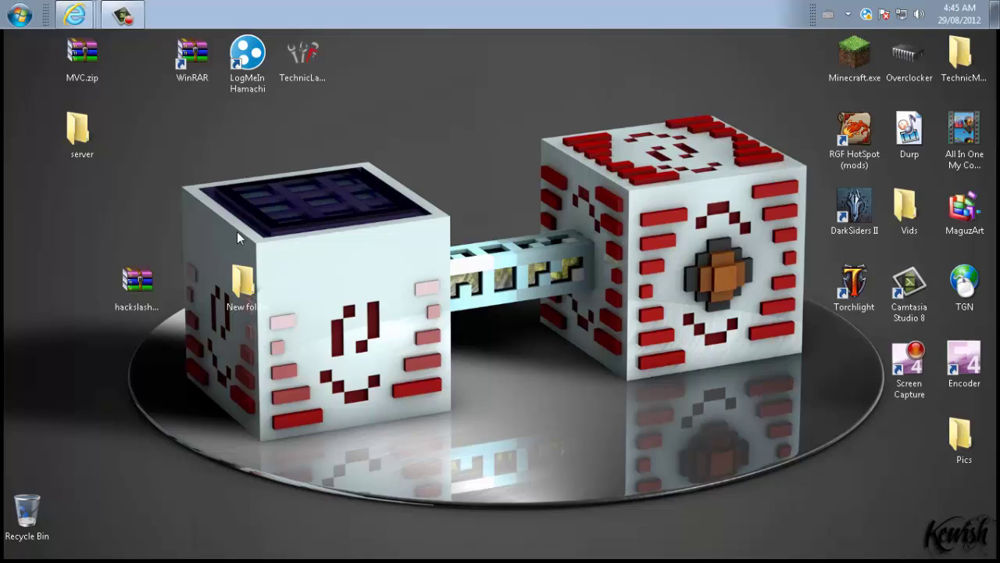
{"action": "left_click_drag", "start_coordinate": [144, 162], "coordinate": [391, 430]}
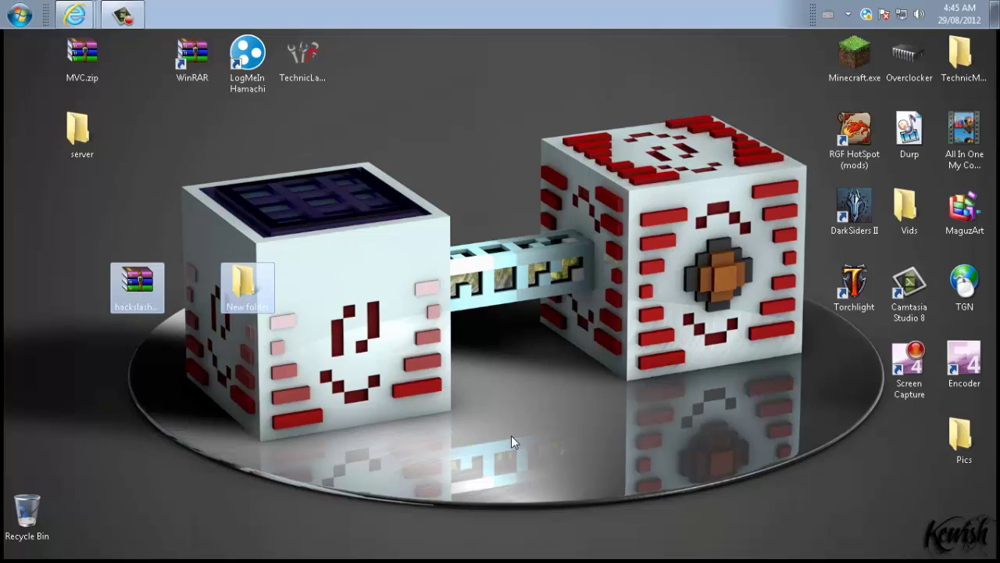
{"action": "left_click_drag", "start_coordinate": [524, 454], "coordinate": [191, 222]}
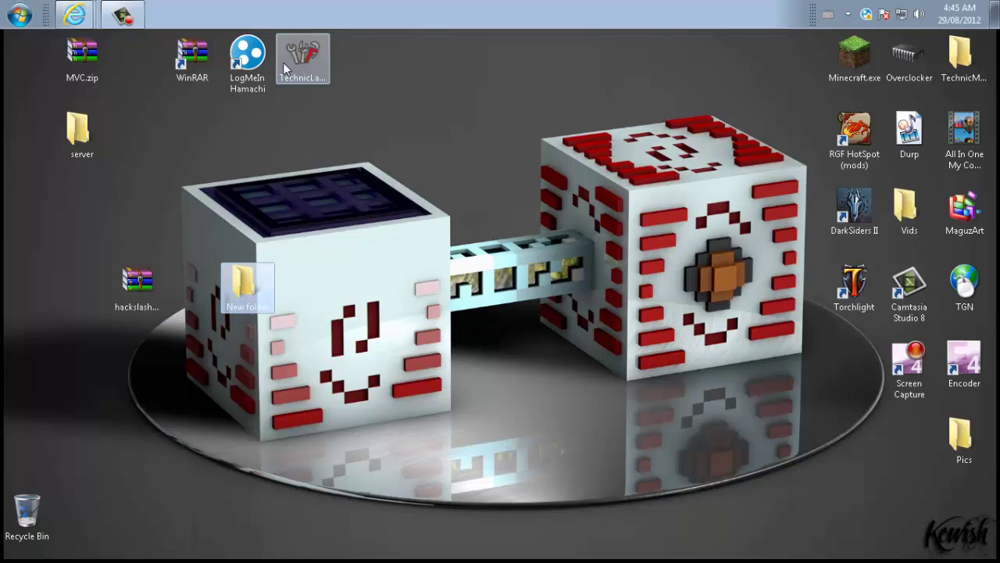
{"action": "left_click", "coordinate": [300, 63]}
{"action": "left_click", "coordinate": [454, 171]}
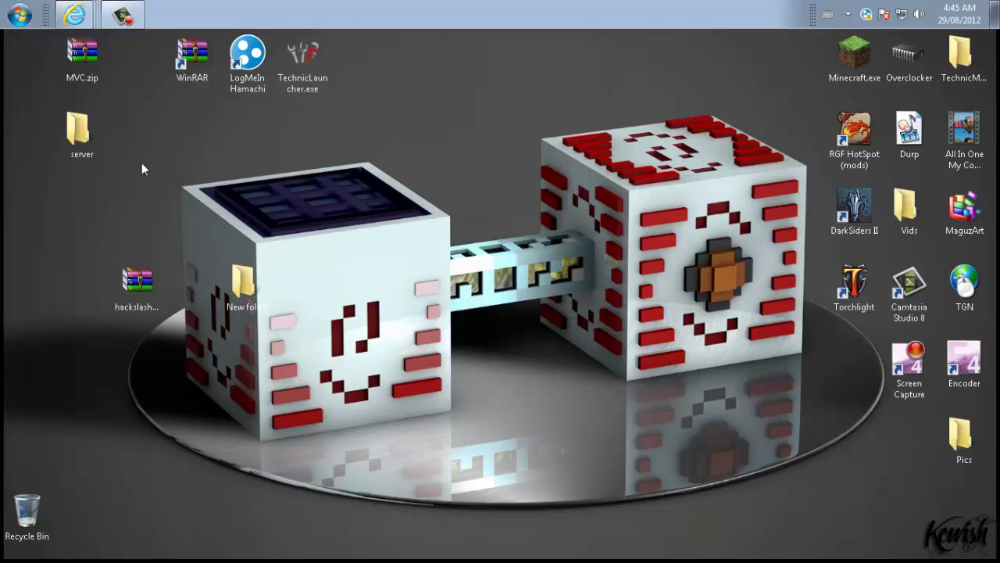
- Extract Minecraft Version Changer.exe from MVC.zip to the desktop, close the archive and move New folder beside the server folder
{"action": "double_click", "coordinate": [79, 71]}
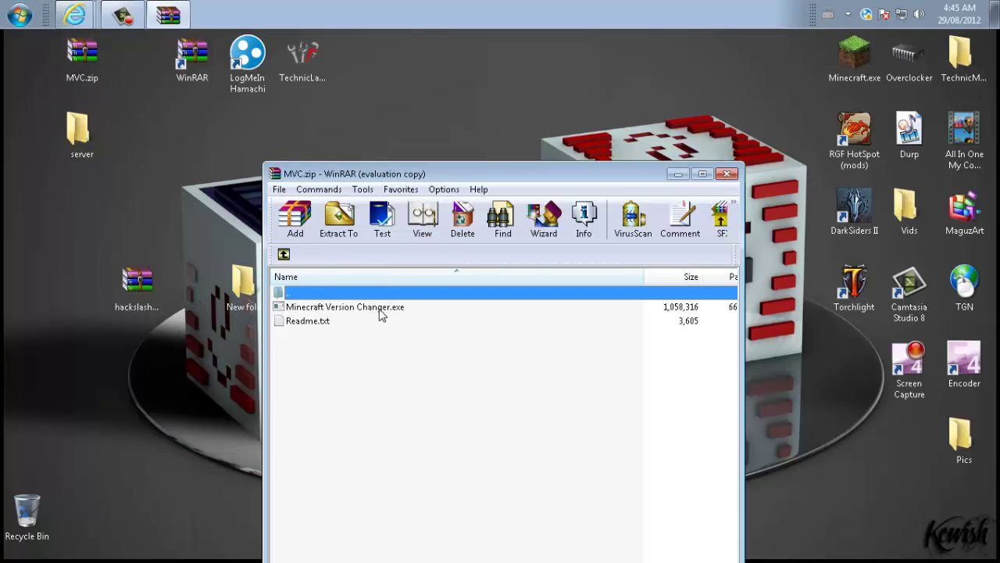
{"action": "left_click", "coordinate": [381, 310]}
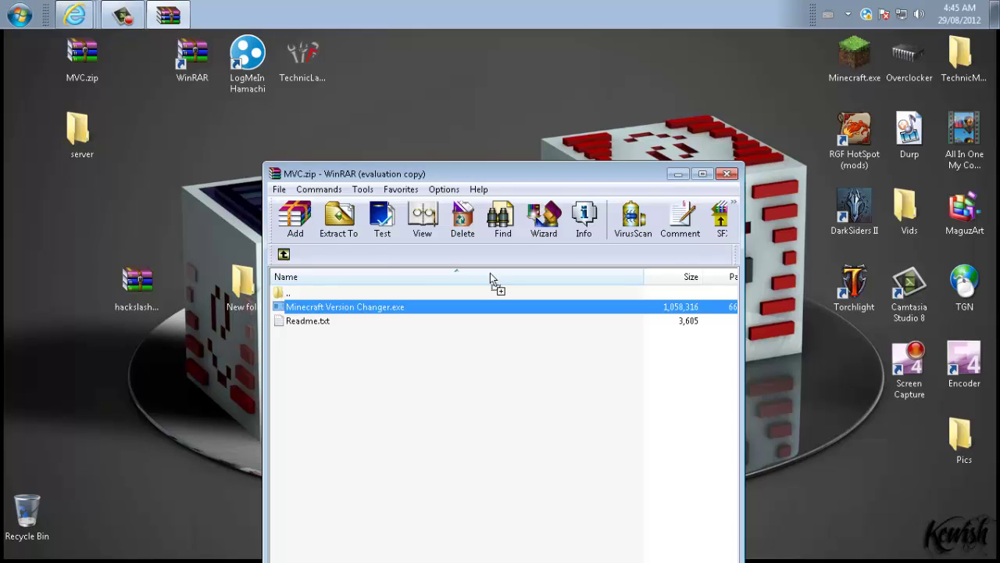
{"action": "left_click_drag", "start_coordinate": [347, 306], "coordinate": [82, 215]}
{"action": "left_click", "coordinate": [584, 288]}
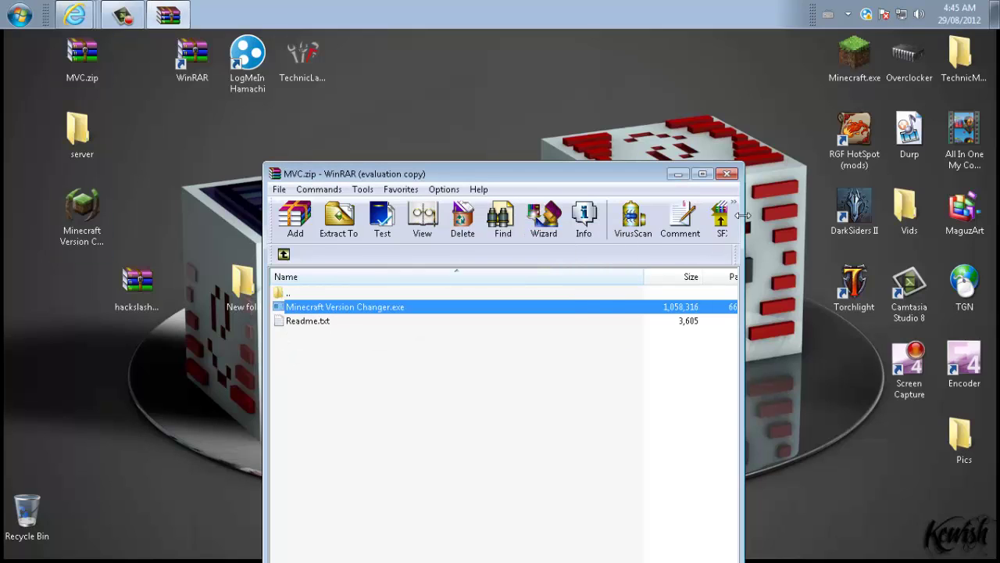
{"action": "left_click", "coordinate": [726, 173]}
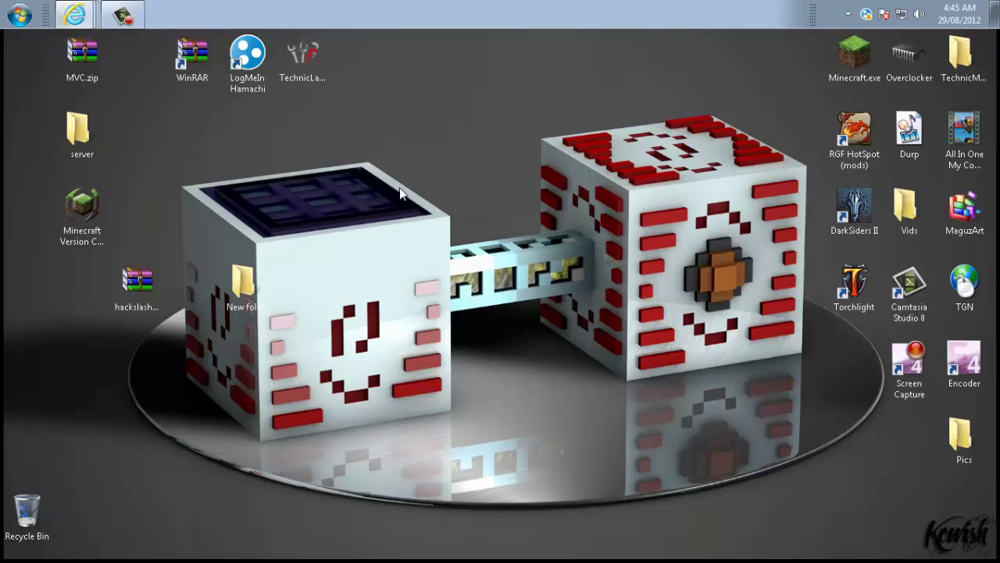
{"action": "left_click_drag", "start_coordinate": [243, 289], "coordinate": [190, 139]}
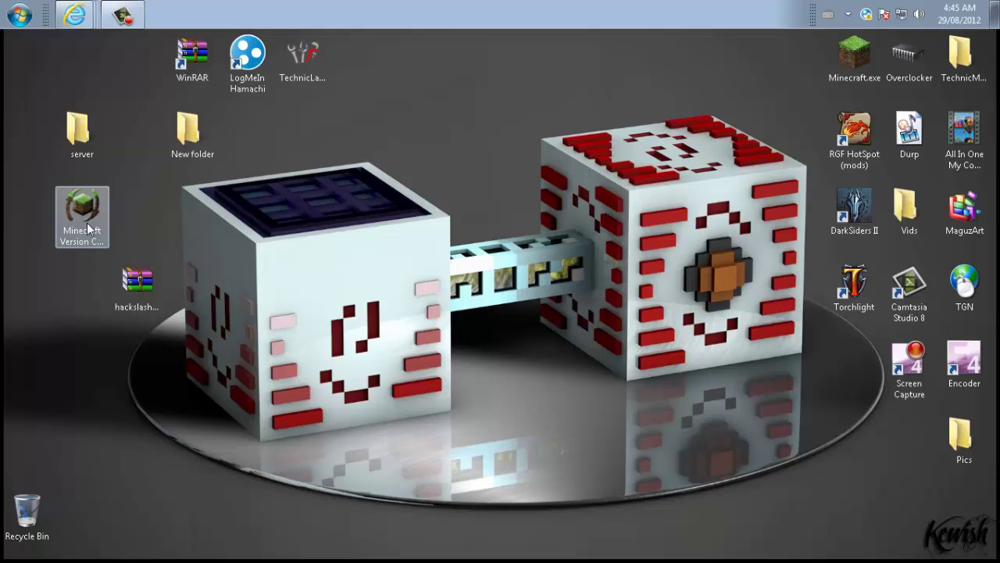
- Open Minecraft Version Changer, select version Full 1.2.3 and save its server jar to the desktop
{"action": "double_click", "coordinate": [67, 211]}
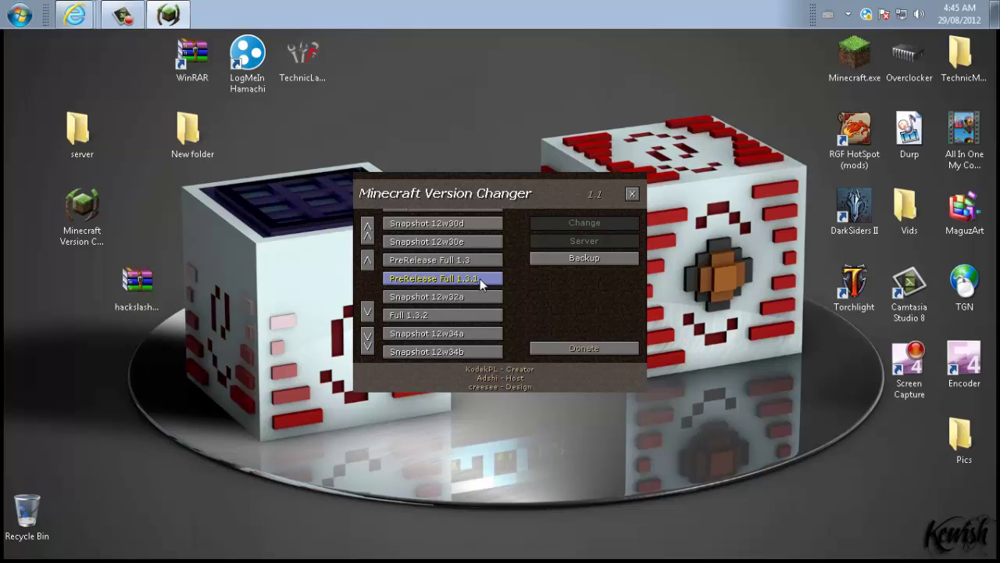
{"action": "scroll", "coordinate": [483, 321], "scroll_direction": "up", "scroll_amount": 10}
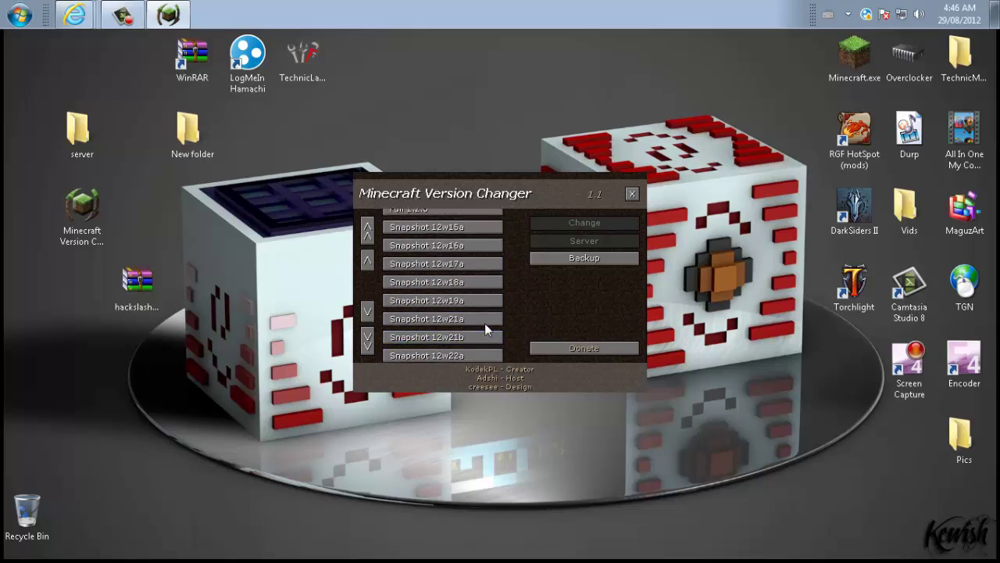
{"action": "scroll", "coordinate": [480, 321], "scroll_direction": "up", "scroll_amount": 10}
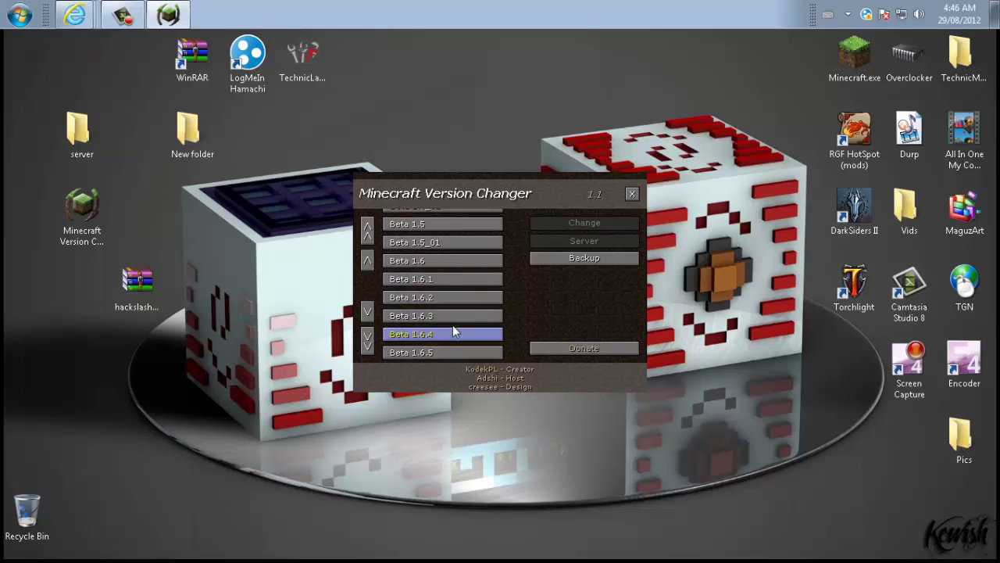
{"action": "scroll", "coordinate": [480, 309], "scroll_direction": "down", "scroll_amount": 10}
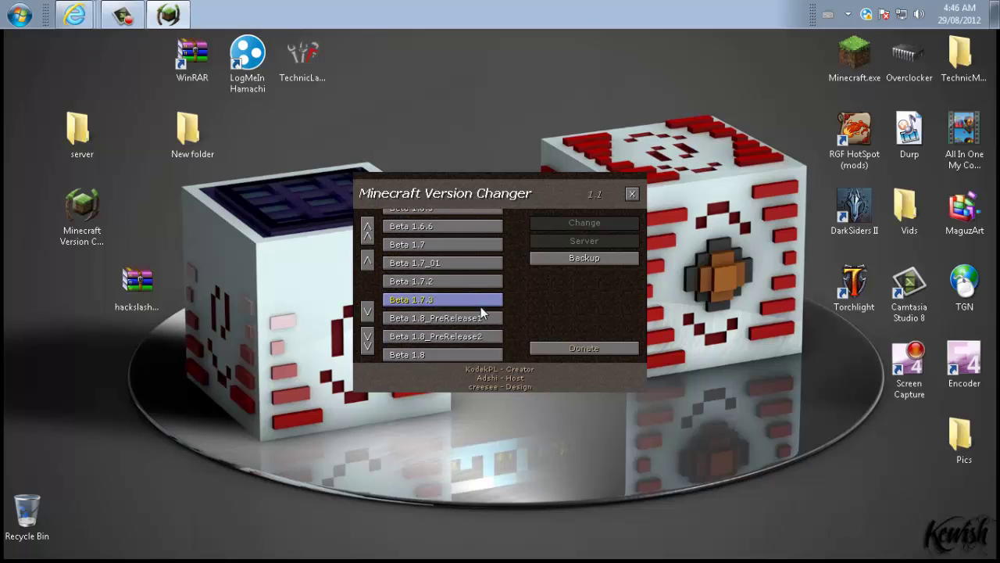
{"action": "scroll", "coordinate": [474, 301], "scroll_direction": "down", "scroll_amount": 10}
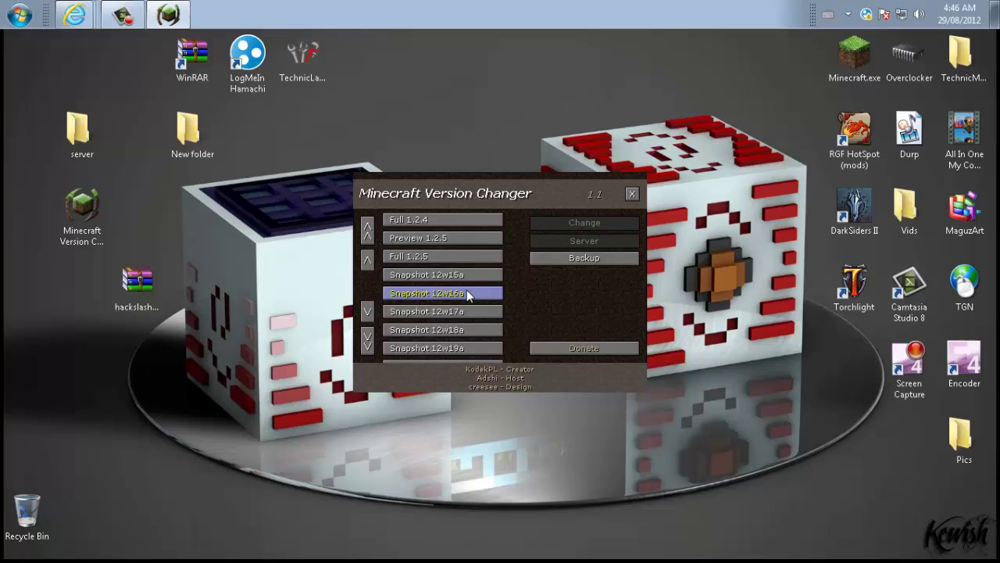
{"action": "scroll", "coordinate": [469, 290], "scroll_direction": "up", "scroll_amount": 3}
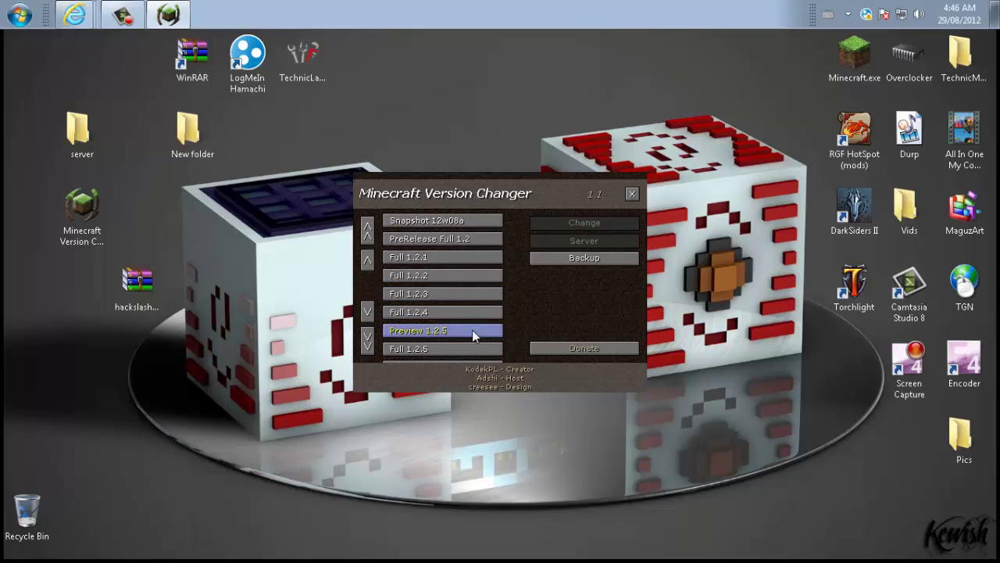
{"action": "left_click", "coordinate": [394, 296]}
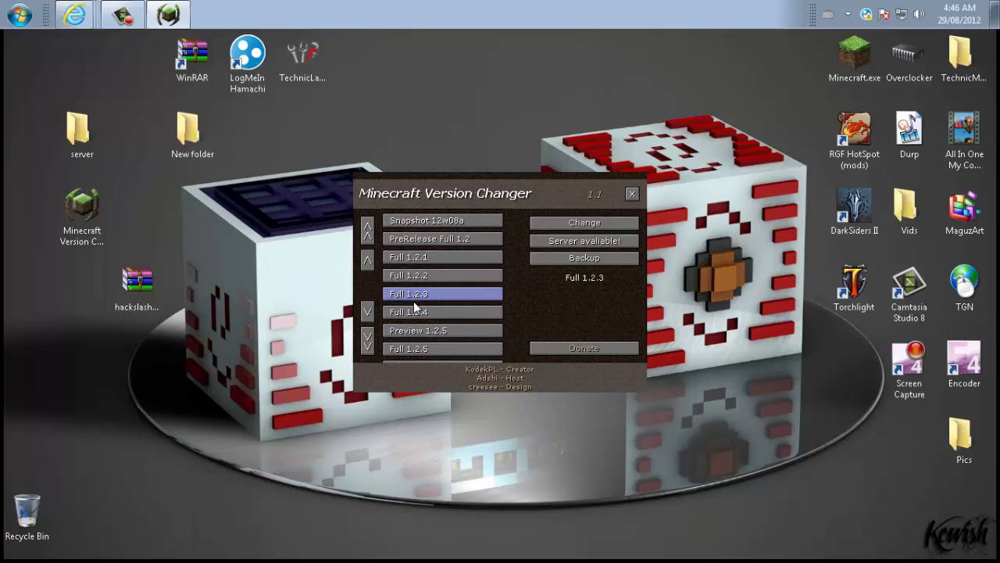
{"action": "left_click", "coordinate": [600, 244]}
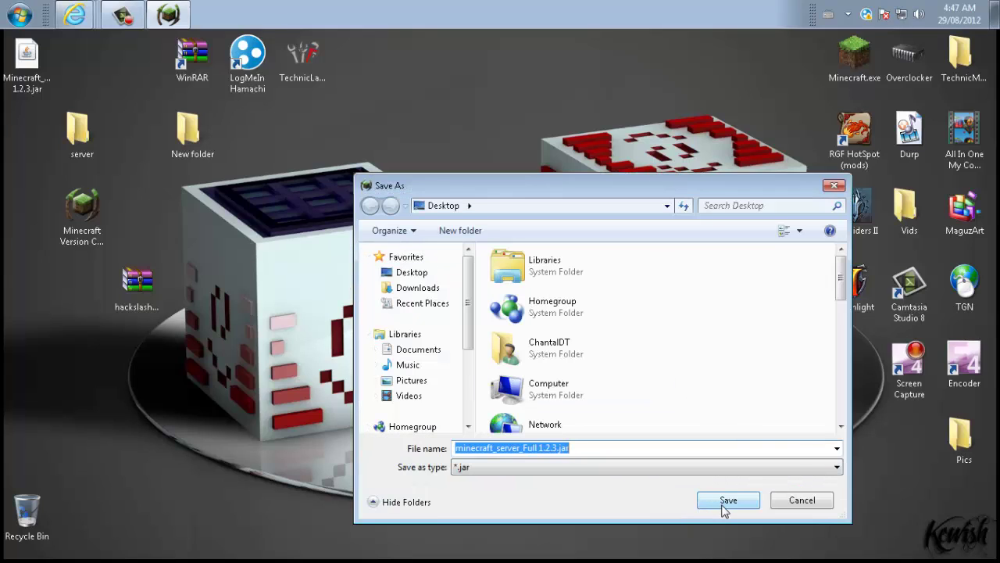
- Move the 1.2.3 server jar from the desktop into New folder, and close the save dialog and Minecraft Version Changer
{"action": "left_click", "coordinate": [26, 78]}
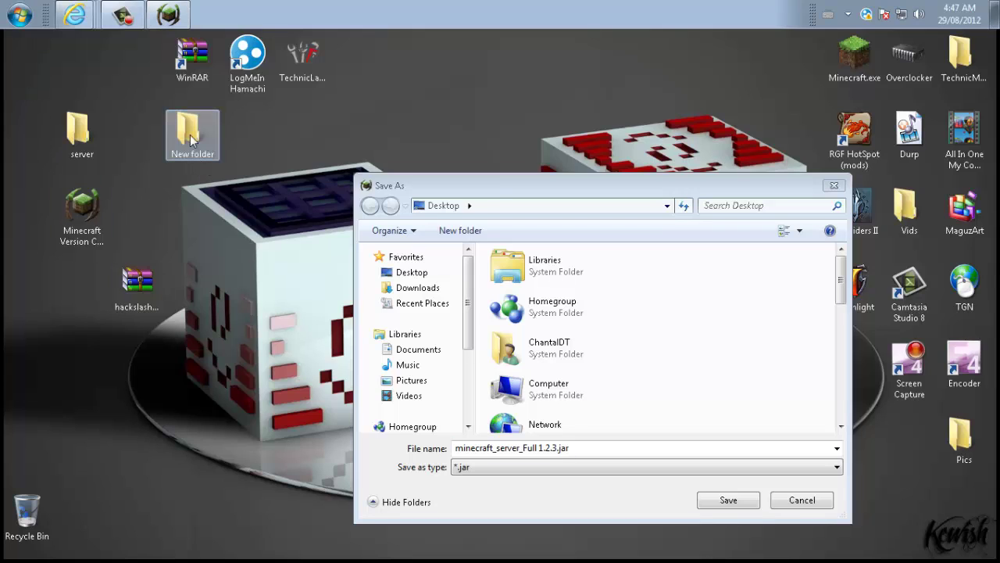
{"action": "left_click", "coordinate": [834, 185]}
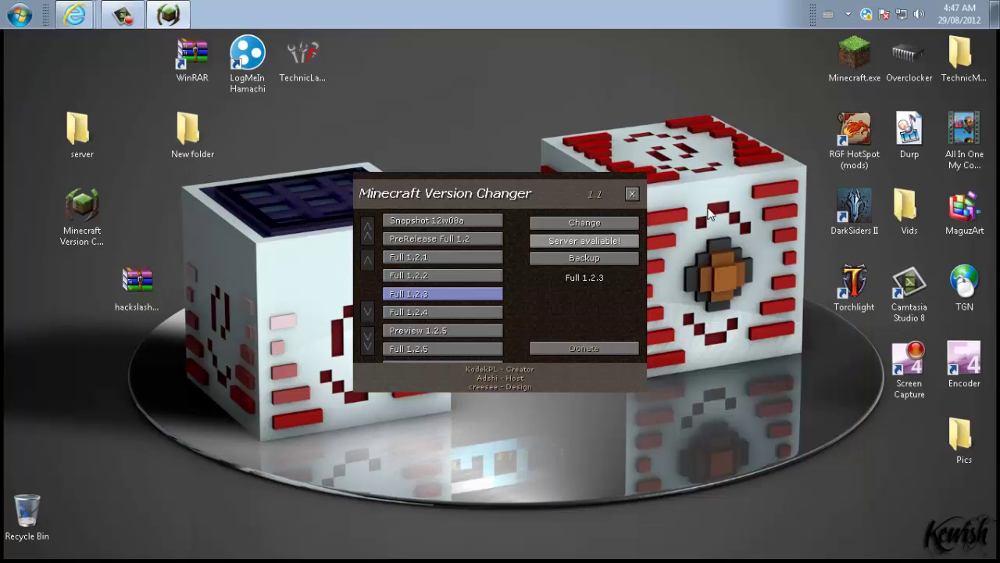
{"action": "left_click", "coordinate": [631, 194]}
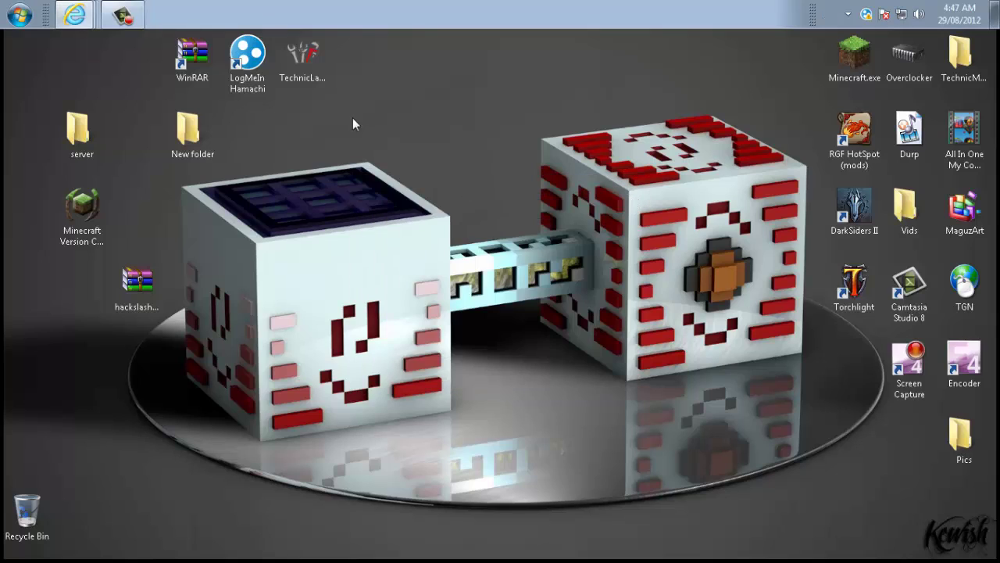
- Open New folder, check run.bat's contents and create a text document there, keeping its default name
{"action": "double_click", "coordinate": [187, 135]}
{"action": "left_click", "coordinate": [561, 253]}
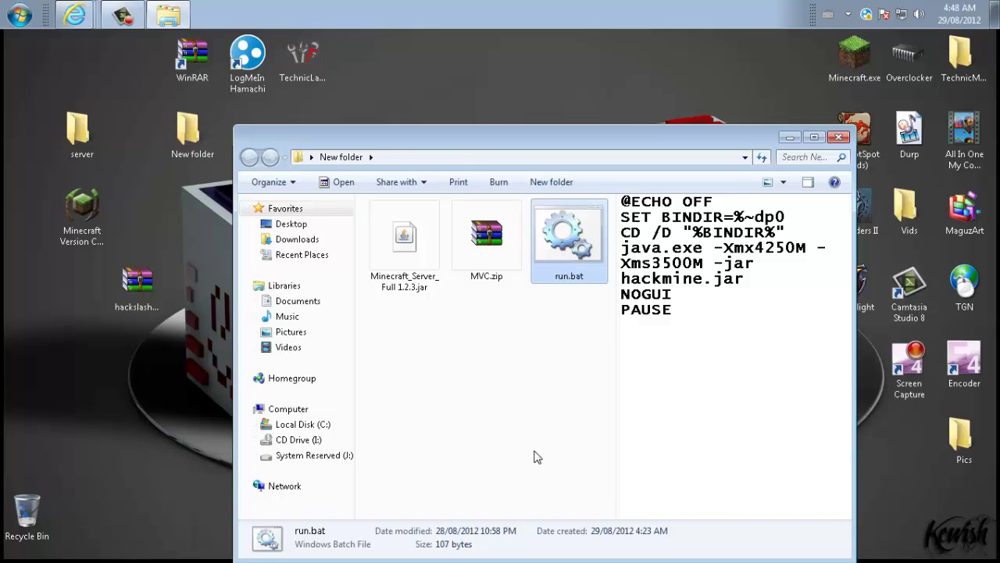
{"action": "left_click", "coordinate": [418, 414]}
{"action": "right_click", "coordinate": [415, 380]}
{"action": "mouse_move", "coordinate": [482, 337]}
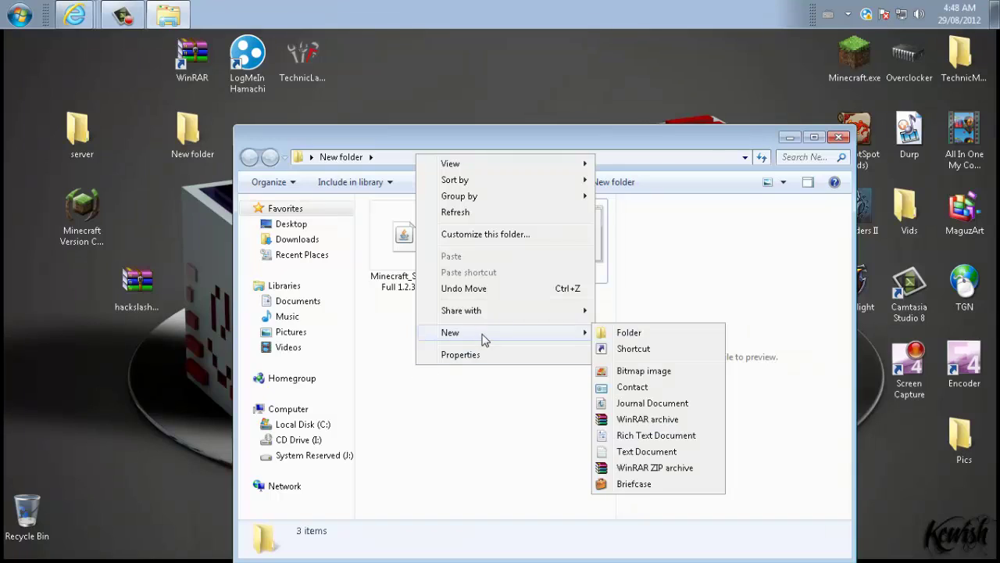
{"action": "left_click", "coordinate": [629, 452]}
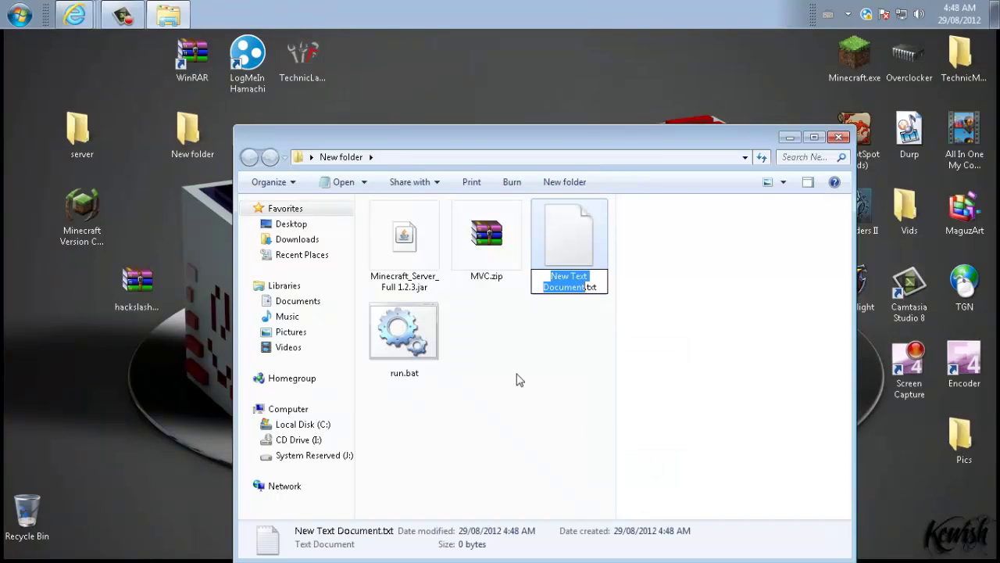
{"action": "left_click", "coordinate": [591, 414]}
- Open the new text document in Notepad and start saving a copy with the file type set to All Files
{"action": "right_click", "coordinate": [576, 261]}
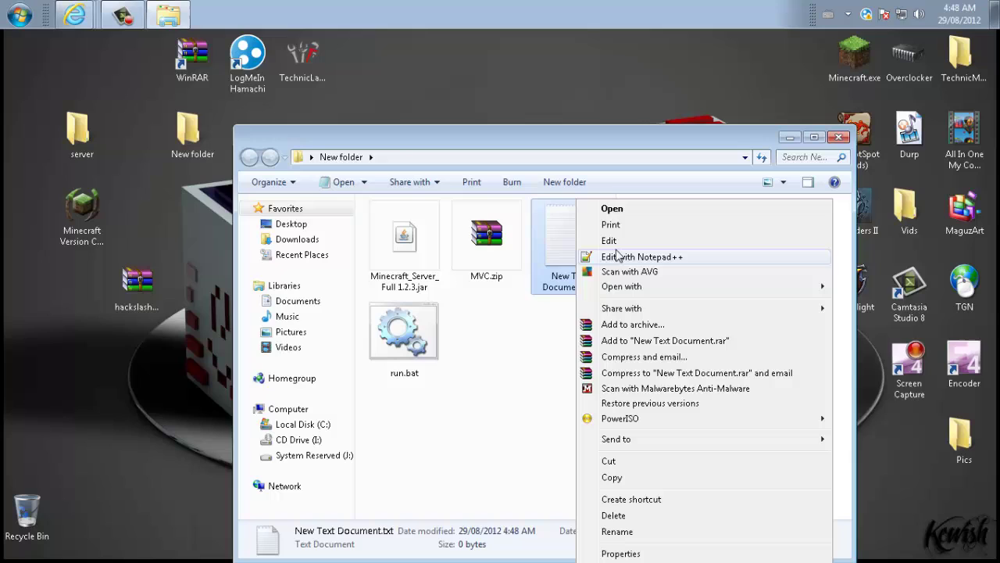
{"action": "left_click", "coordinate": [625, 245]}
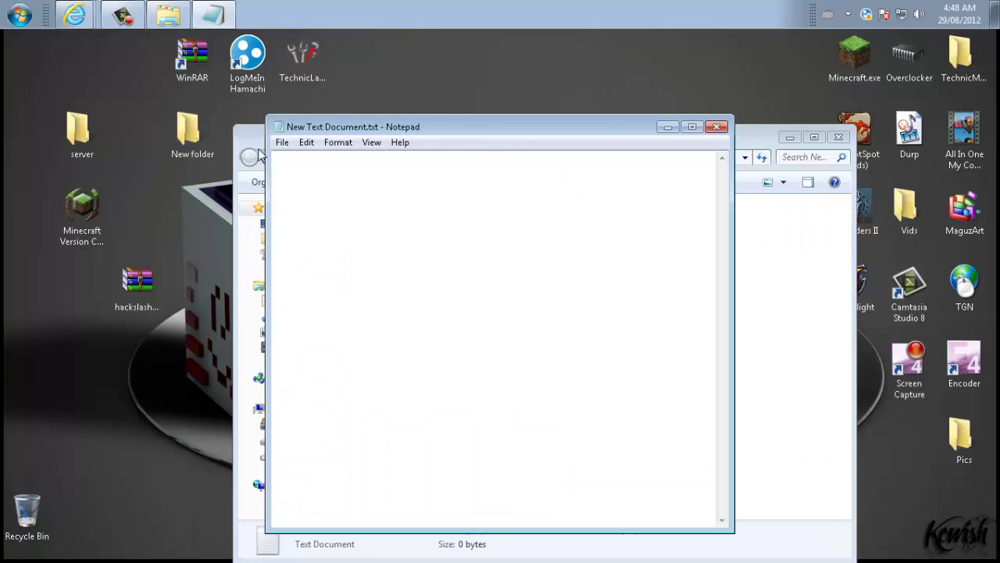
{"action": "left_click", "coordinate": [283, 143]}
{"action": "left_click", "coordinate": [313, 207]}
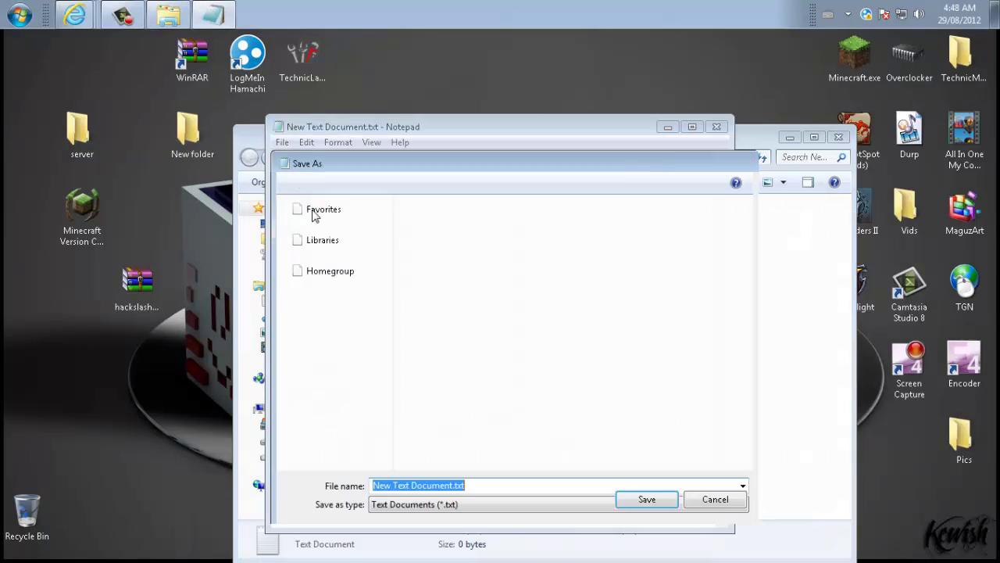
{"action": "left_click", "coordinate": [425, 490]}
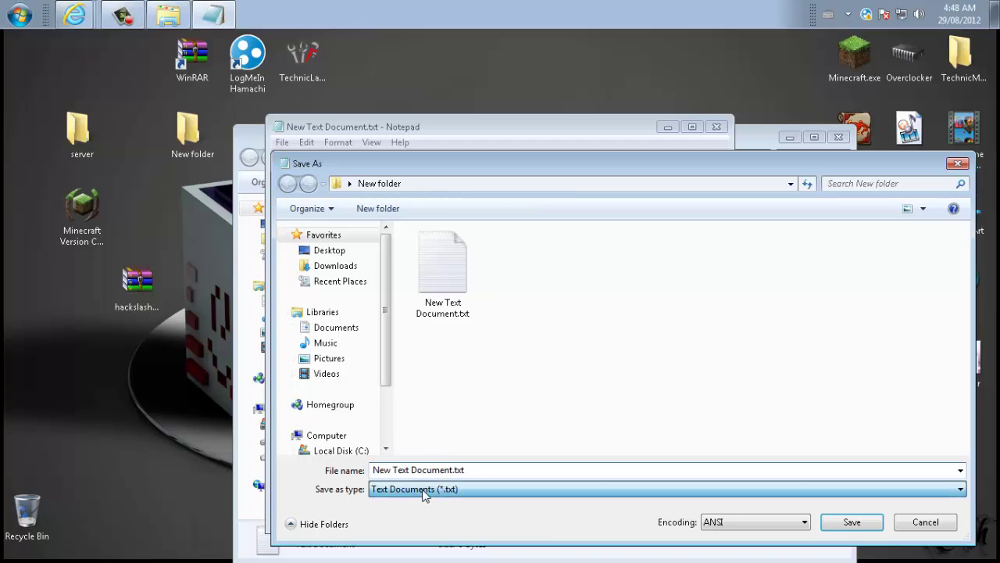
{"action": "left_click", "coordinate": [407, 515]}
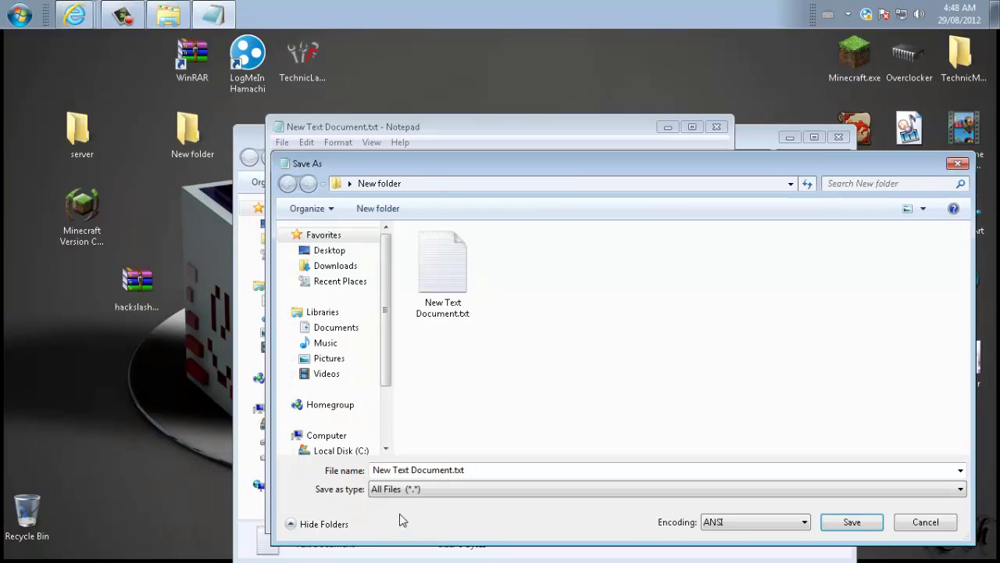
- Replace the file name with Run2.bat and save it in New folder
{"action": "left_click", "coordinate": [422, 471]}
{"action": "left_click_drag", "start_coordinate": [458, 475], "coordinate": [135, 476]}
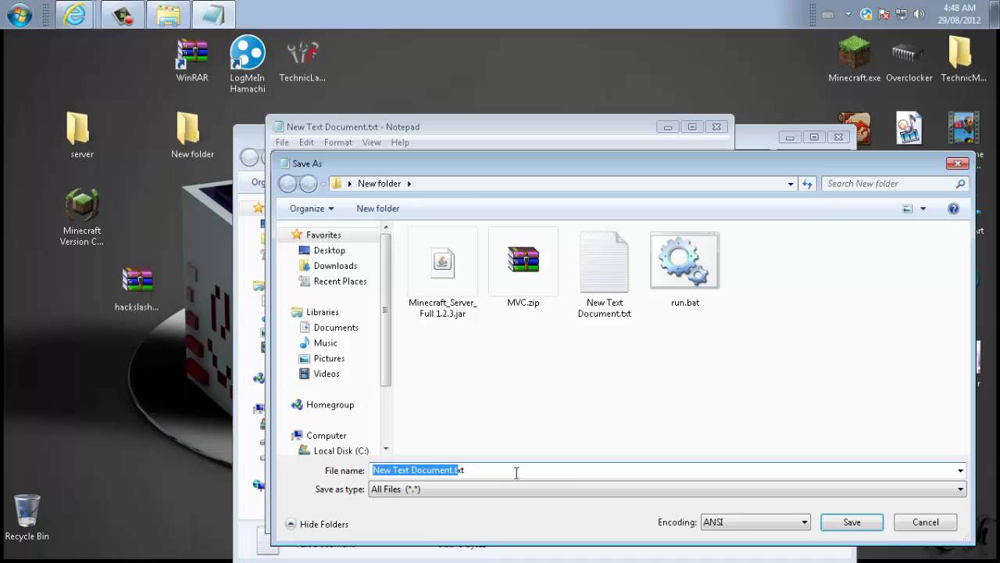
{"action": "left_click_drag", "start_coordinate": [516, 472], "coordinate": [76, 478]}
{"action": "key", "text": "BackSpace"}
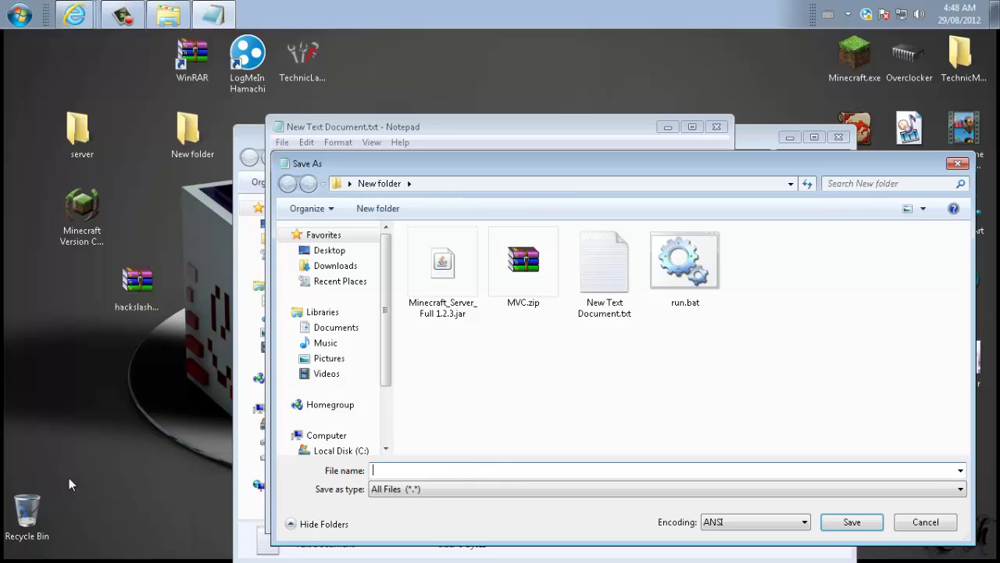
{"action": "type", "text": "Run"}
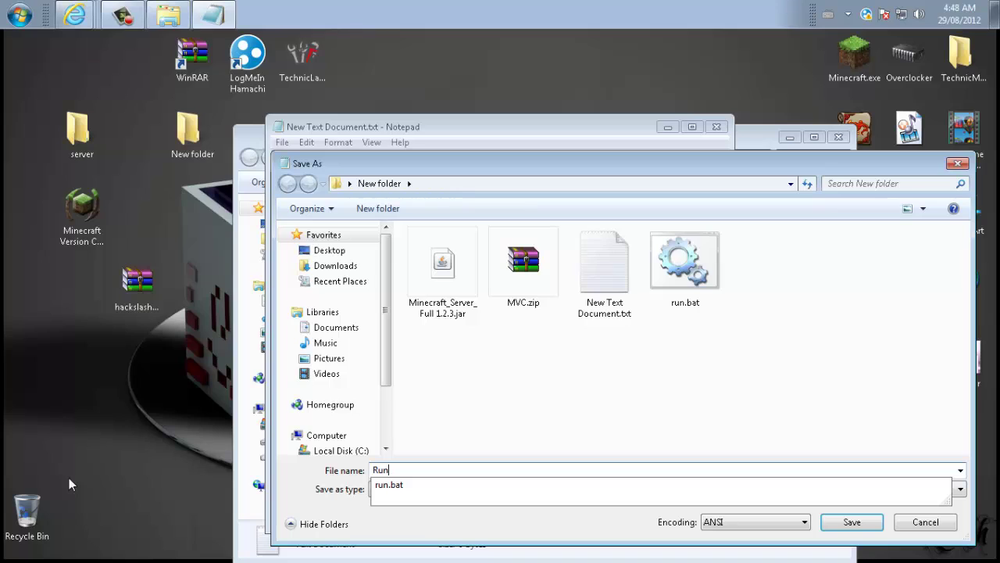
{"action": "type", "text": ".bat"}
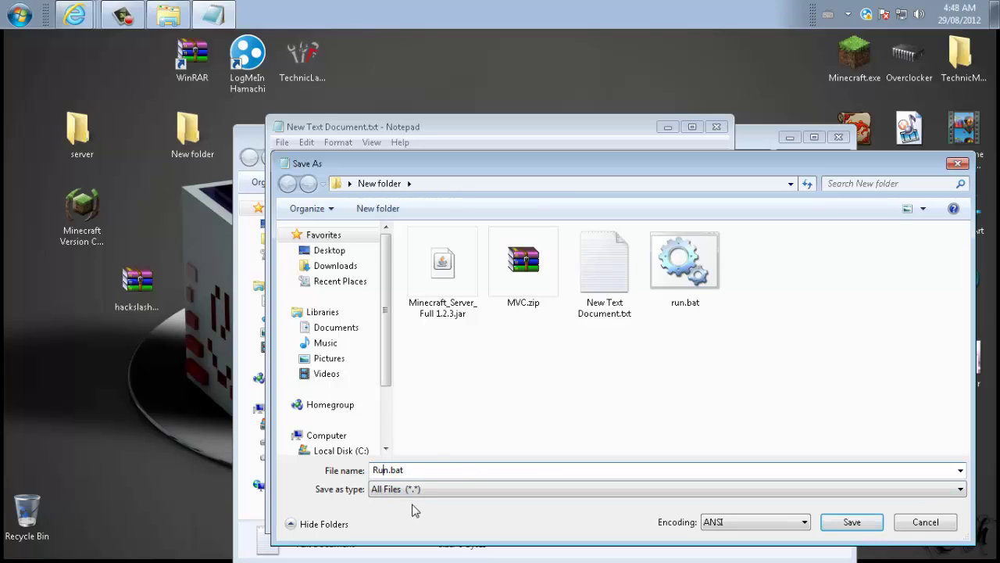
{"action": "key", "text": "Right"}
{"action": "type", "text": "2"}
{"action": "left_click", "coordinate": [860, 521]}
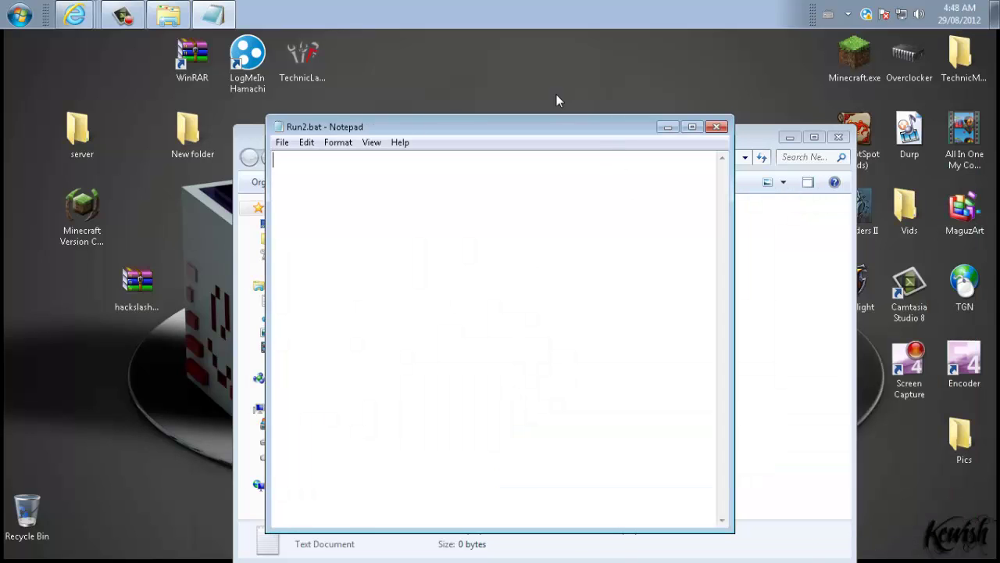
- Move the Run2.bat window aside and open run.bat for editing in Notepad next to the folder window
{"action": "left_click_drag", "start_coordinate": [585, 127], "coordinate": [317, 128]}
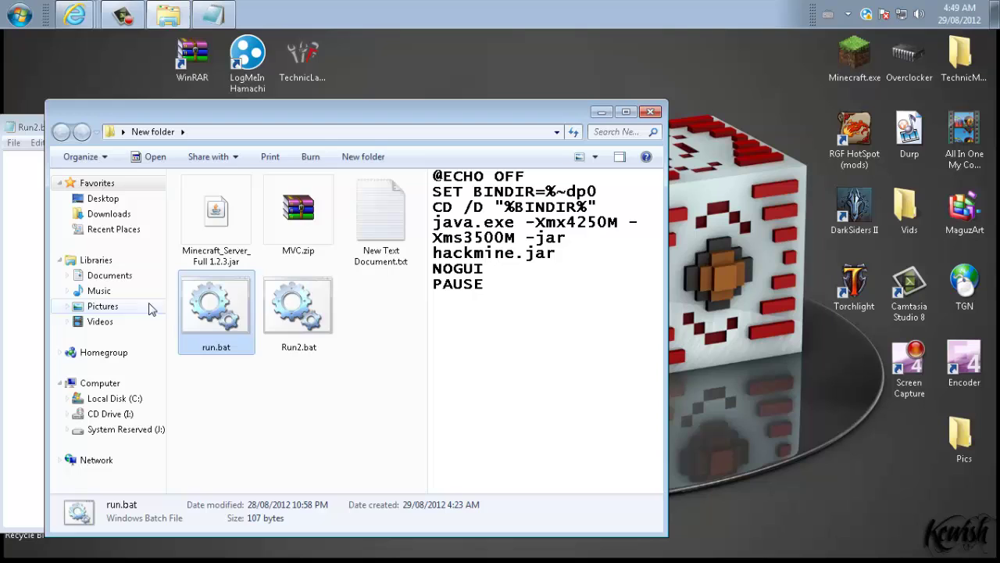
{"action": "right_click", "coordinate": [218, 301]}
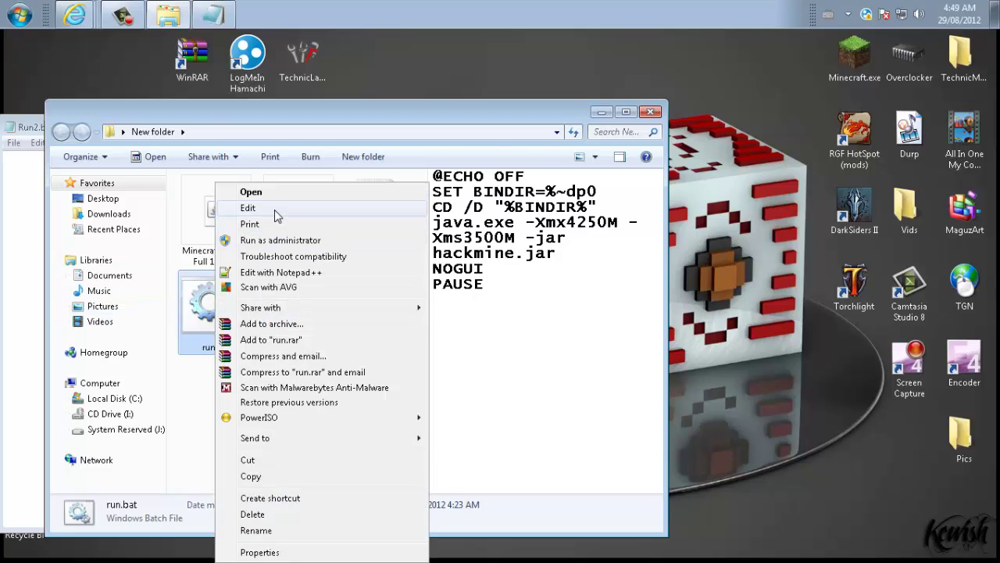
{"action": "left_click", "coordinate": [274, 210]}
{"action": "left_click_drag", "start_coordinate": [625, 128], "coordinate": [636, 145]}
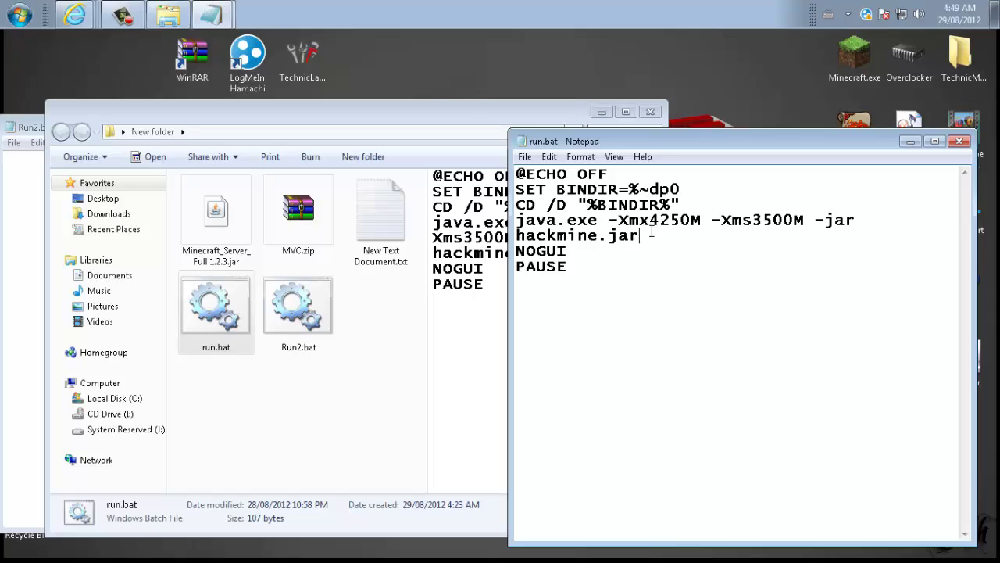
- Rename the Minecraft 1.2.3 server jar in New folder to hackmine.jar, matching the jar name in run.bat
{"action": "left_click_drag", "start_coordinate": [641, 234], "coordinate": [516, 234]}
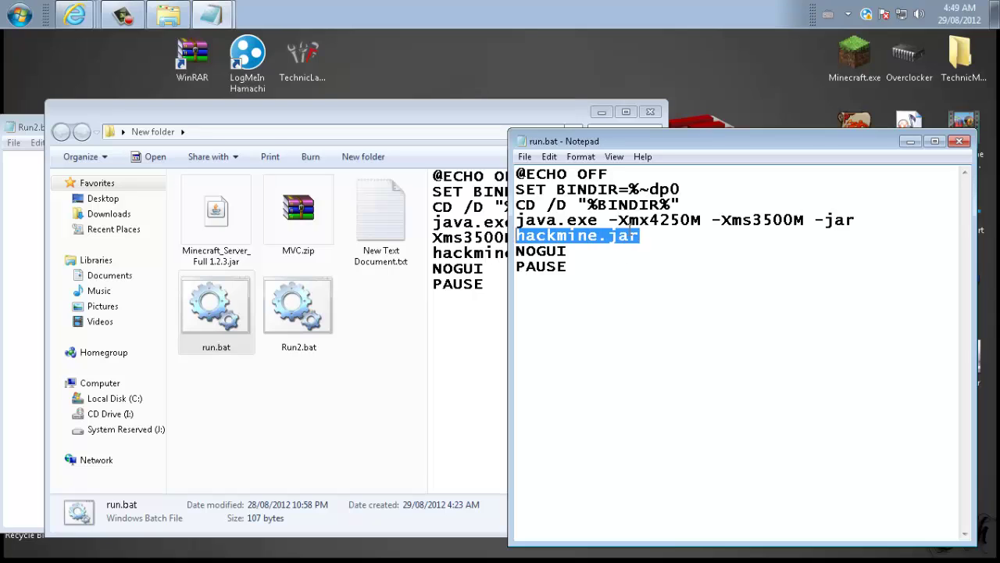
{"action": "right_click", "coordinate": [207, 224]}
{"action": "left_click", "coordinate": [264, 505]}
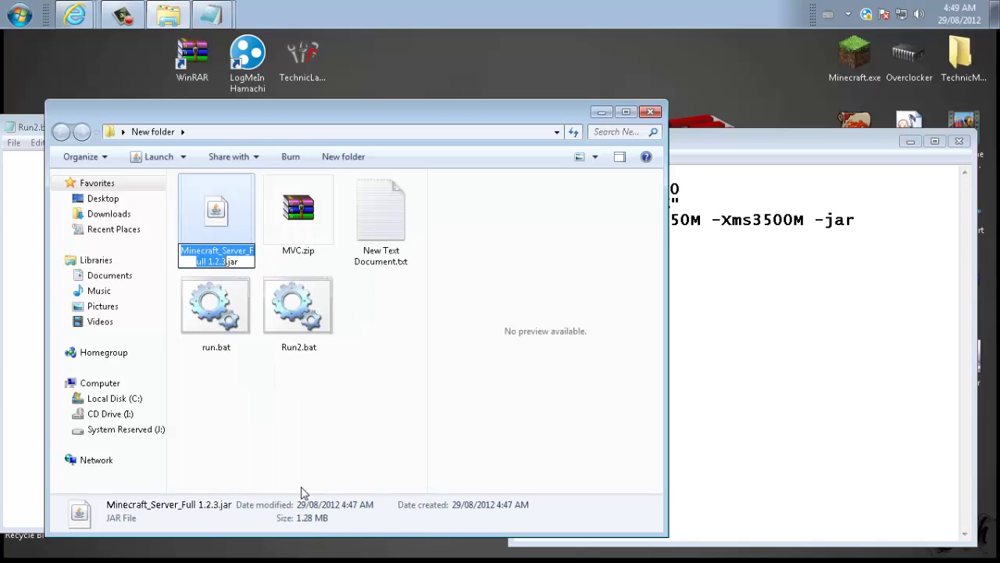
{"action": "type", "text": "hackmine"}
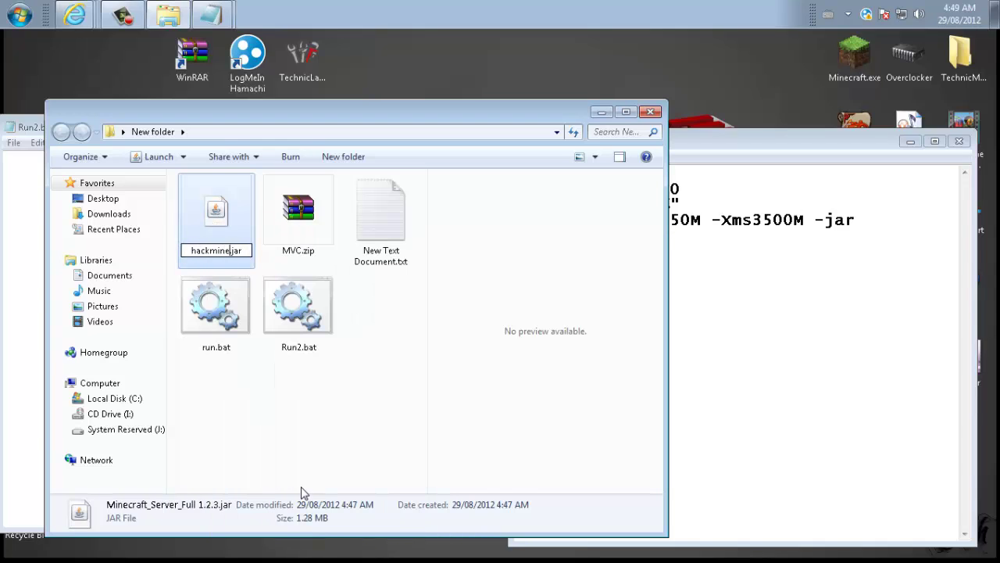
{"action": "key", "text": "Return"}
- Return to run.bat and examine the jar file name and the -Xmx maximum memory value in the java.exe line
{"action": "key", "text": "alt+Tab"}
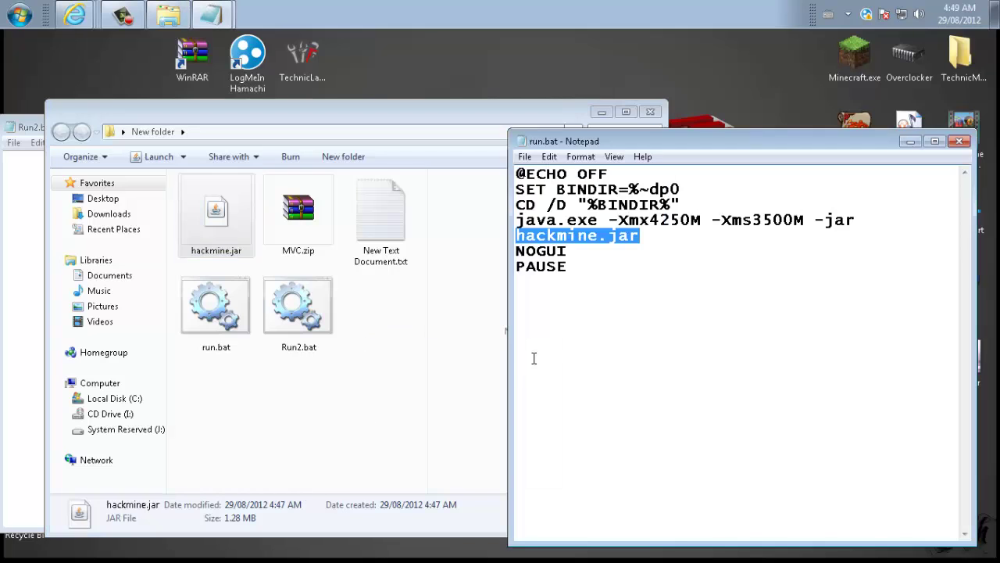
{"action": "left_click", "coordinate": [629, 258]}
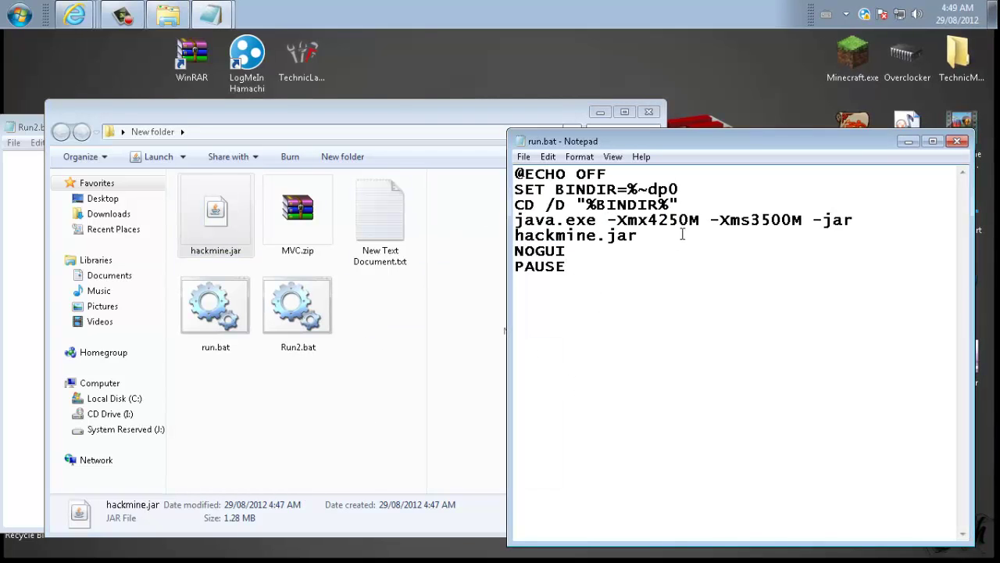
{"action": "left_click", "coordinate": [661, 234]}
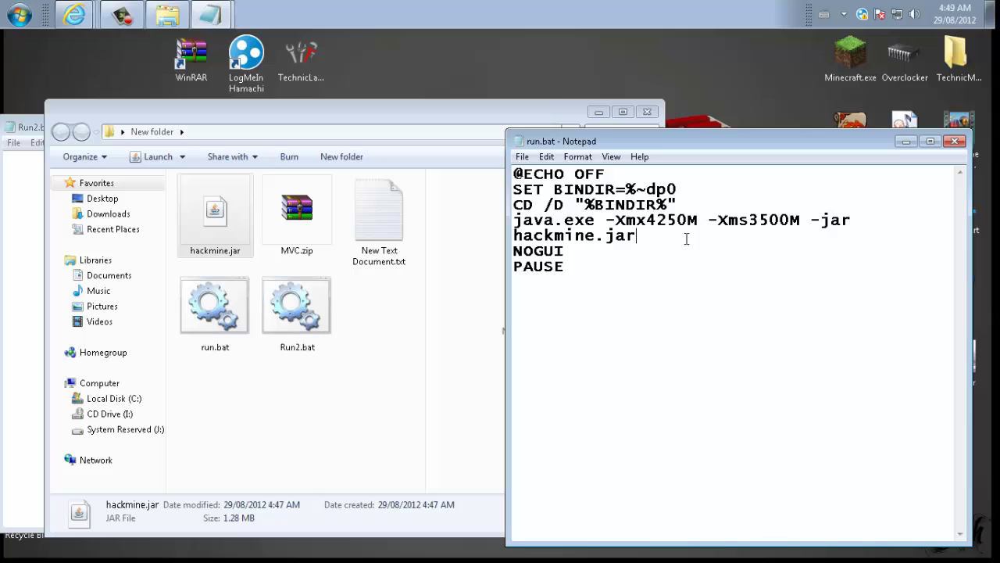
{"action": "left_click_drag", "start_coordinate": [696, 221], "coordinate": [647, 225]}
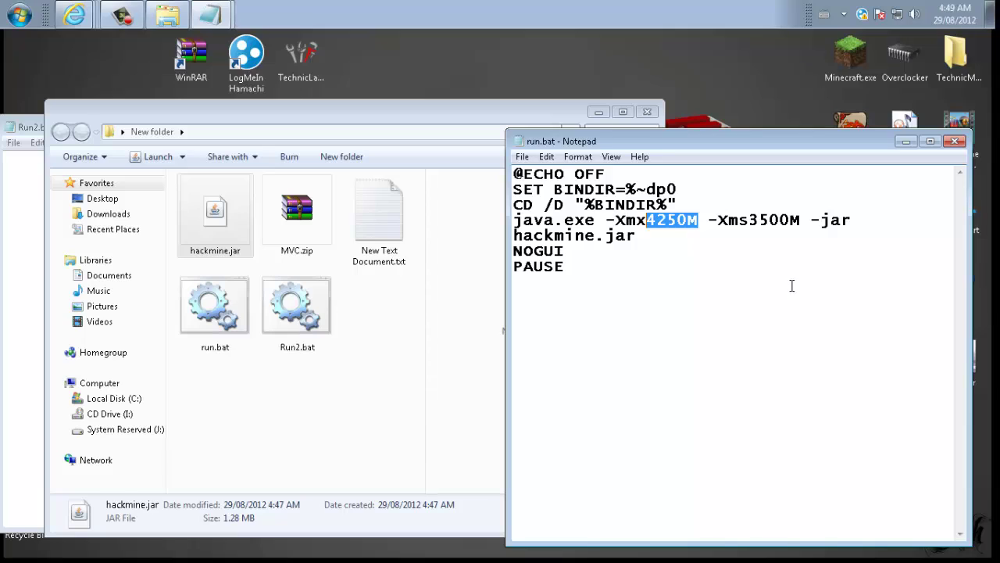
{"action": "key", "text": "Left"}
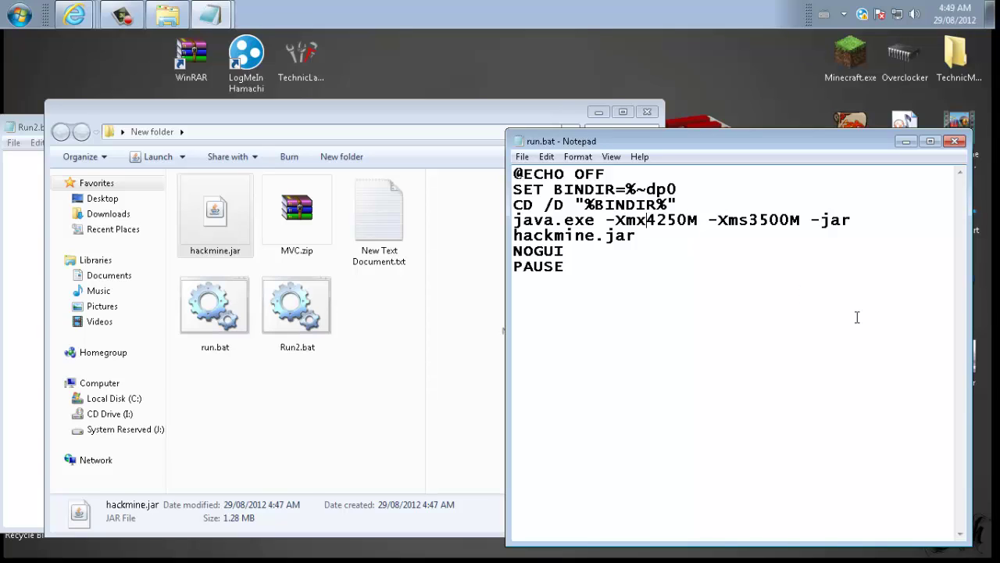
- Set the -Xmx maximum memory value in run.bat's java.exe line to 1G
{"action": "key", "text": "shift+Right"}
{"action": "key", "text": "shift+Right"}
{"action": "key", "text": "shift+Right"}
{"action": "key", "text": "shift+Right"}
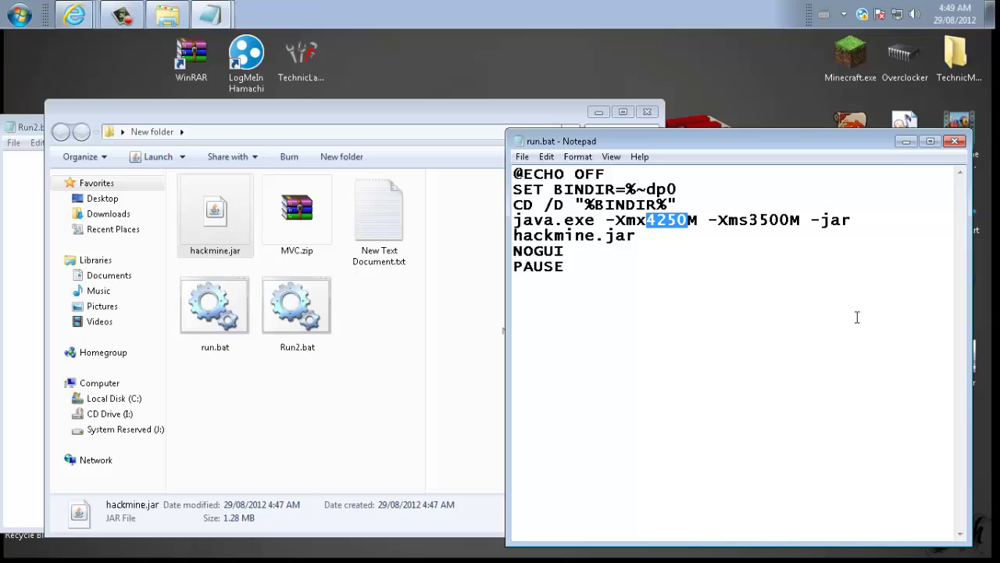
{"action": "type", "text": "1"}
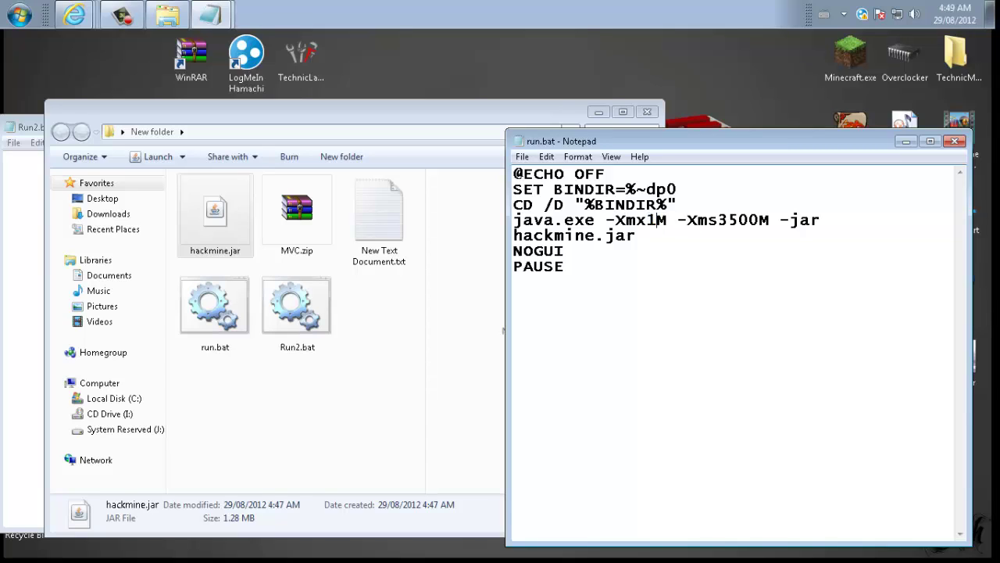
{"action": "key", "text": "shift+Right"}
{"action": "type", "text": "G"}
- Set the -Xms initial memory value in run.bat's java.exe line to 800M
{"action": "key", "text": "shift+Right"}
{"action": "key", "text": "shift+Right"}
{"action": "key", "text": "shift+Right"}
{"action": "key", "text": "shift+Right"}
{"action": "key", "text": "shift+Right"}
{"action": "key", "text": "shift+Right"}
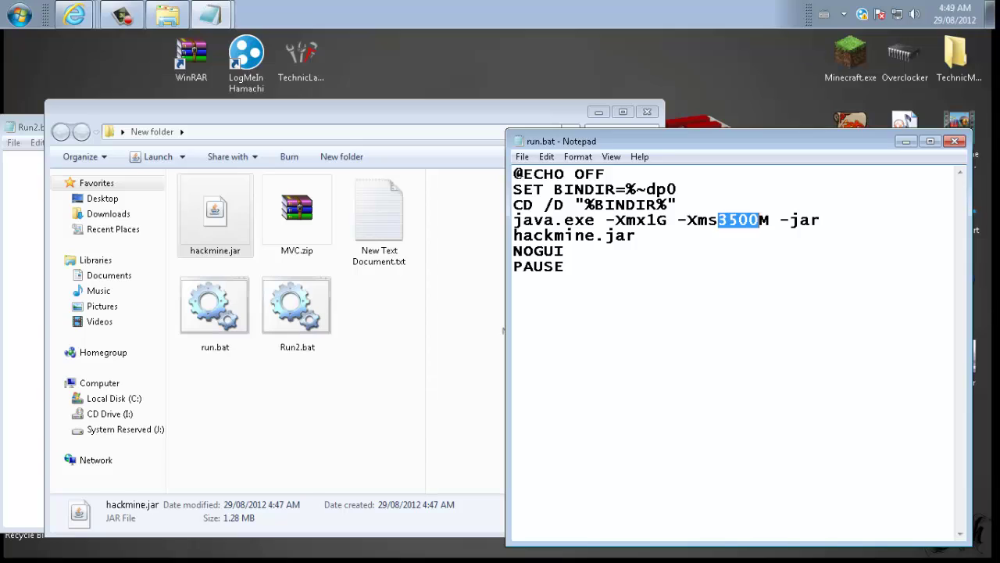
{"action": "key", "text": "shift+Left"}
{"action": "type", "text": "800M"}
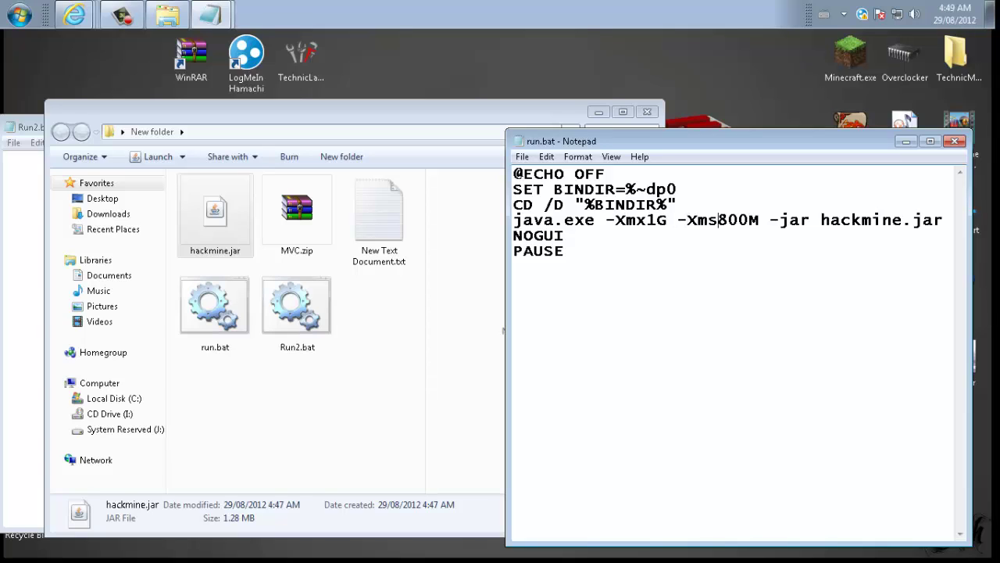
- Set the -Xms initial memory value in run.bat's java.exe line to 2G
{"action": "key", "text": "shift+Left"}
{"action": "key", "text": "shift+Left"}
{"action": "key", "text": "shift+Left"}
{"action": "type", "text": "2"}
{"action": "key", "text": "shift+Right"}
{"action": "type", "text": "G"}
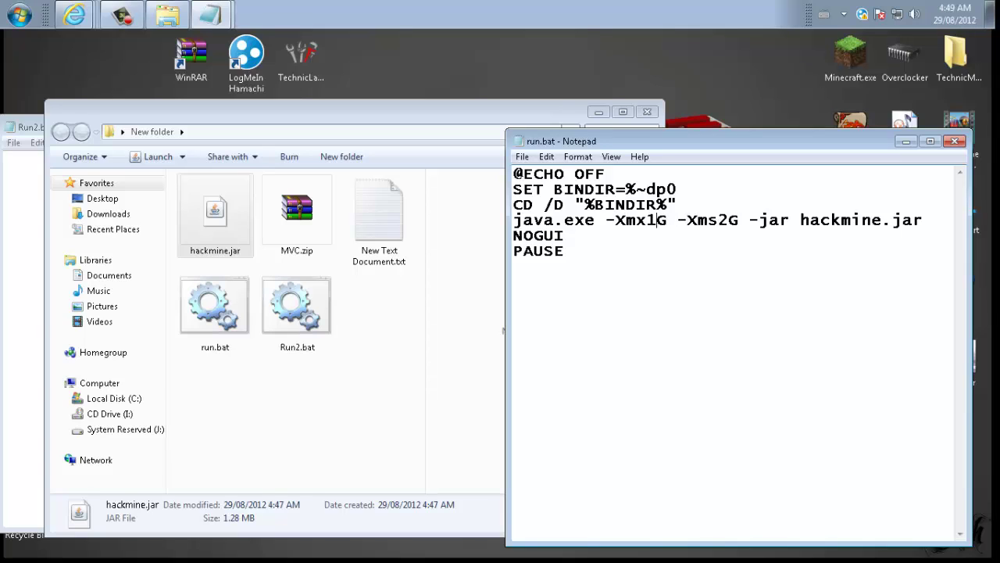
- Set the -Xmx maximum memory value in the java.exe line to 3G and save run.bat
{"action": "key", "text": "shift+Left"}
{"action": "type", "text": "3"}
{"action": "left_click", "coordinate": [522, 157]}
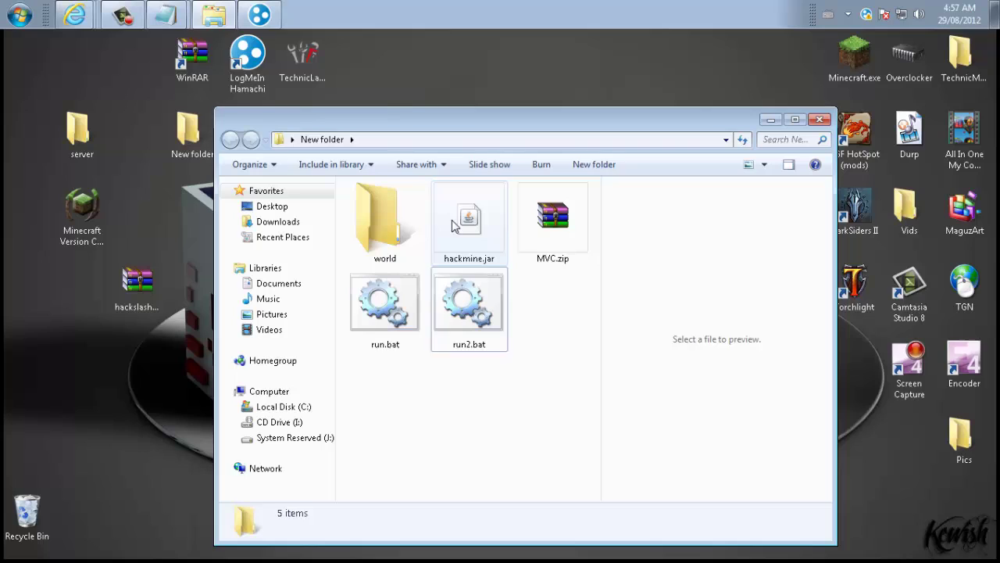
- Open the desktop's server folder beside New folder and select all of its files
{"action": "left_click", "coordinate": [453, 227]}
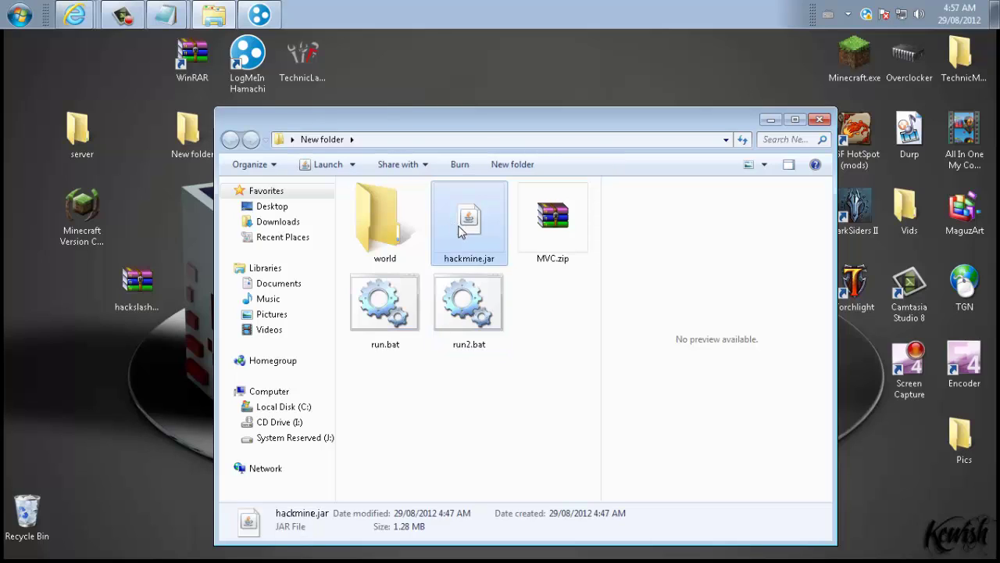
{"action": "double_click", "coordinate": [78, 133]}
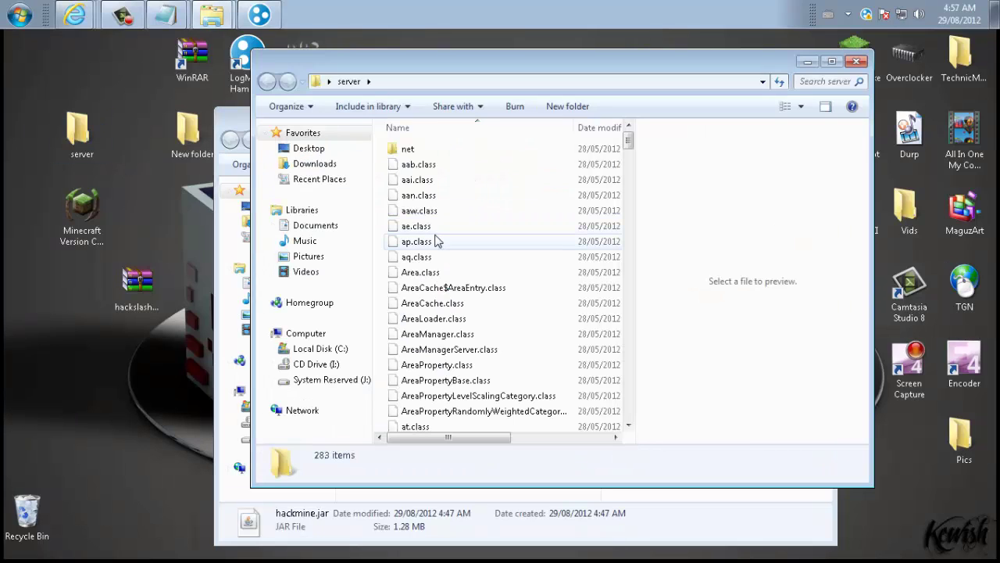
{"action": "left_click_drag", "start_coordinate": [448, 62], "coordinate": [751, 111]}
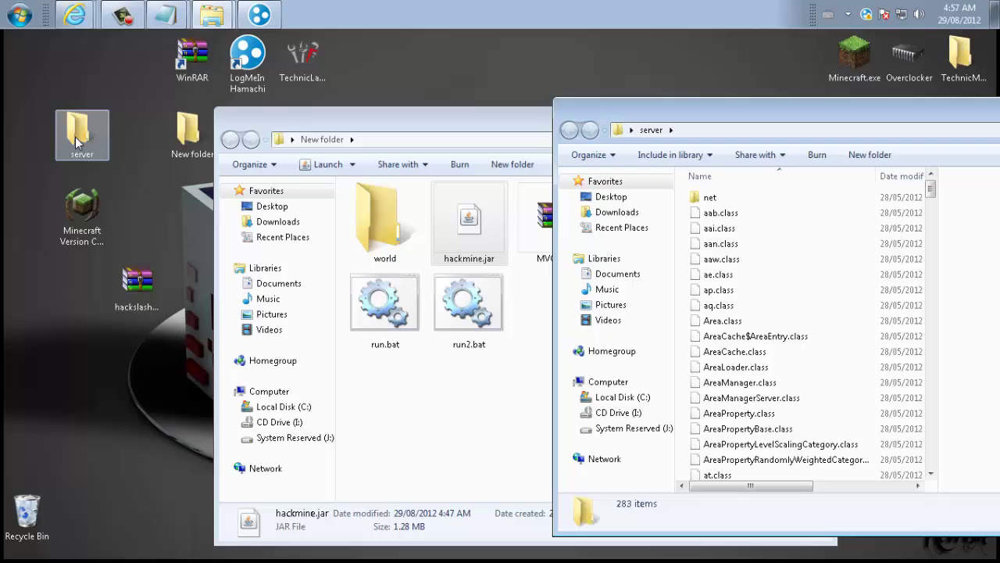
{"action": "left_click", "coordinate": [719, 336]}
{"action": "key", "text": "ctrl+a"}
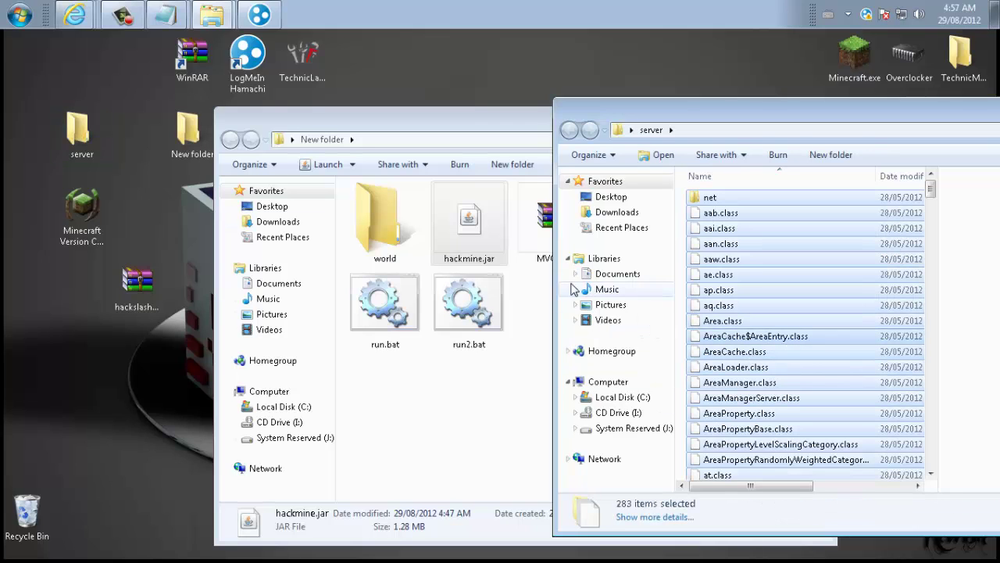
- Open hackmine.jar in WinRAR and add all the selected server files to it with Add and replace files
{"action": "right_click", "coordinate": [471, 241]}
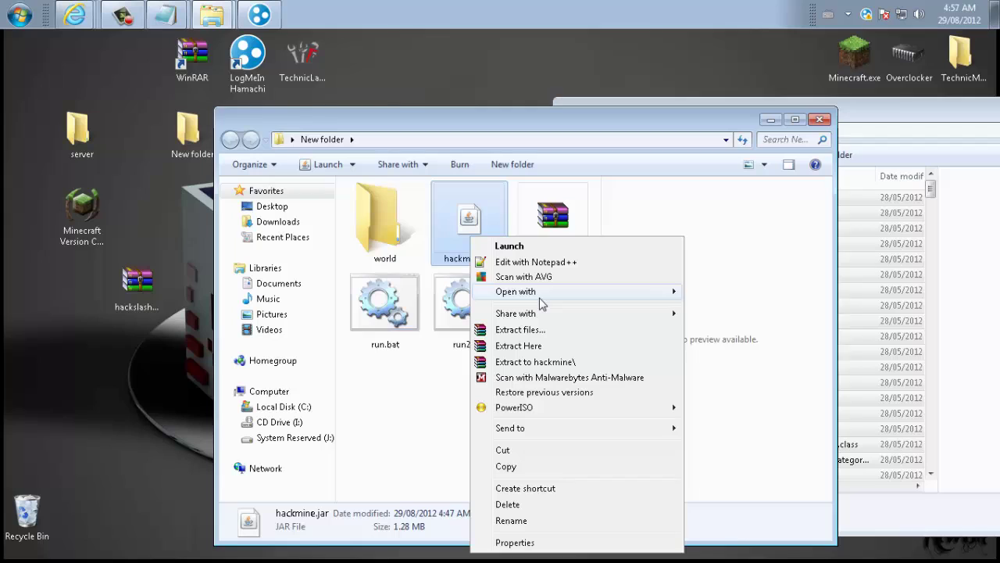
{"action": "mouse_move", "coordinate": [547, 291]}
{"action": "left_click", "coordinate": [748, 359]}
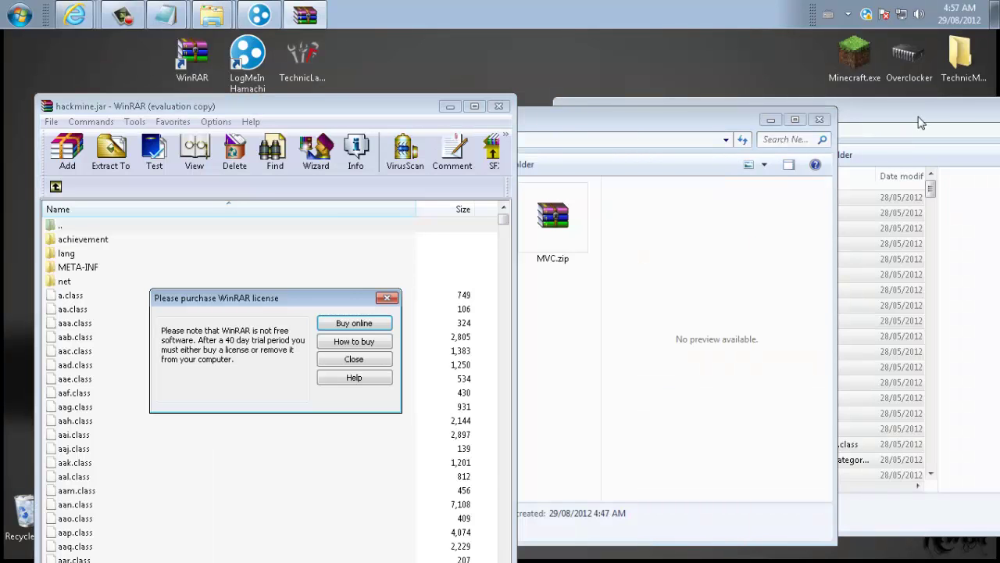
{"action": "left_click", "coordinate": [920, 123]}
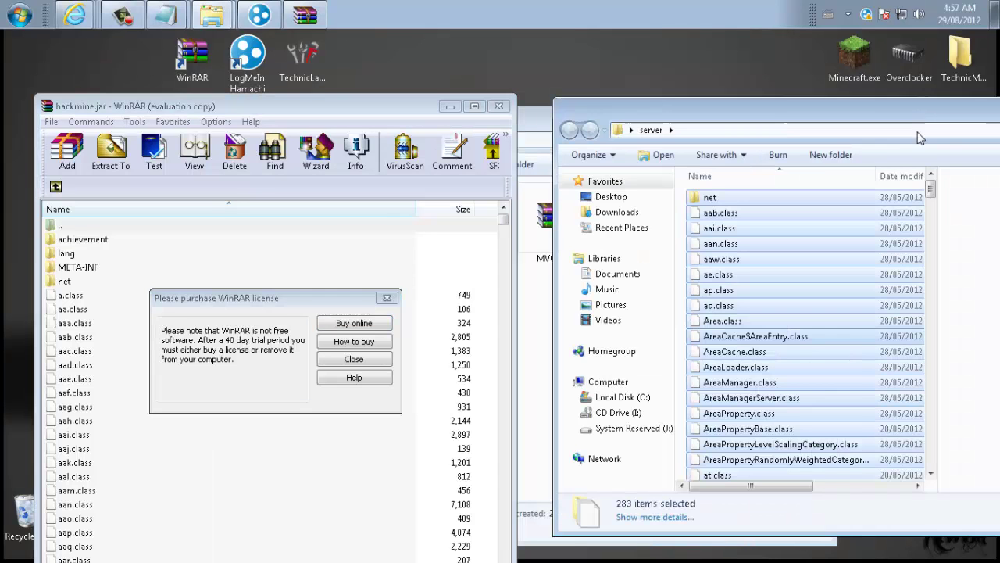
{"action": "left_click", "coordinate": [369, 364]}
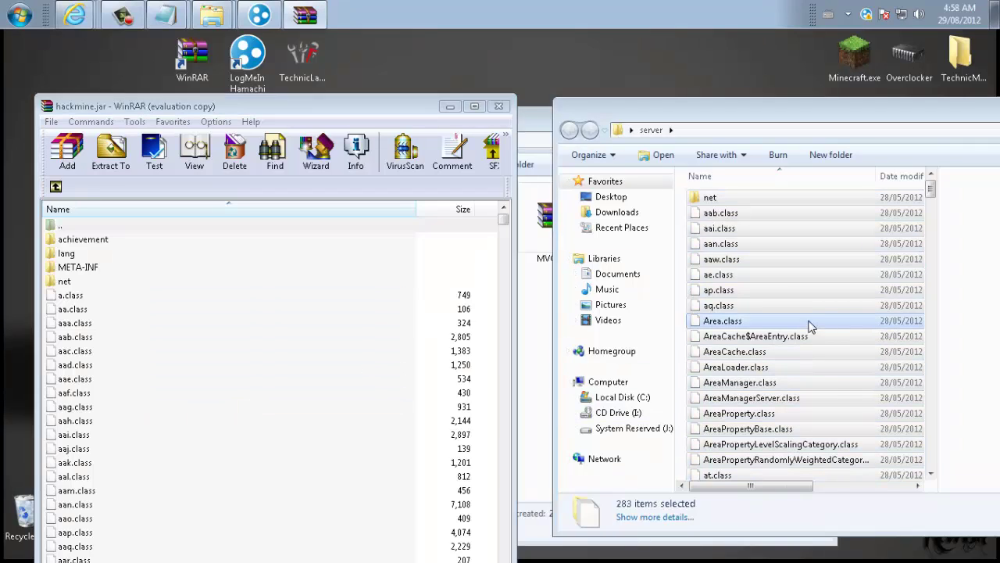
{"action": "left_click_drag", "start_coordinate": [529, 422], "coordinate": [483, 431]}
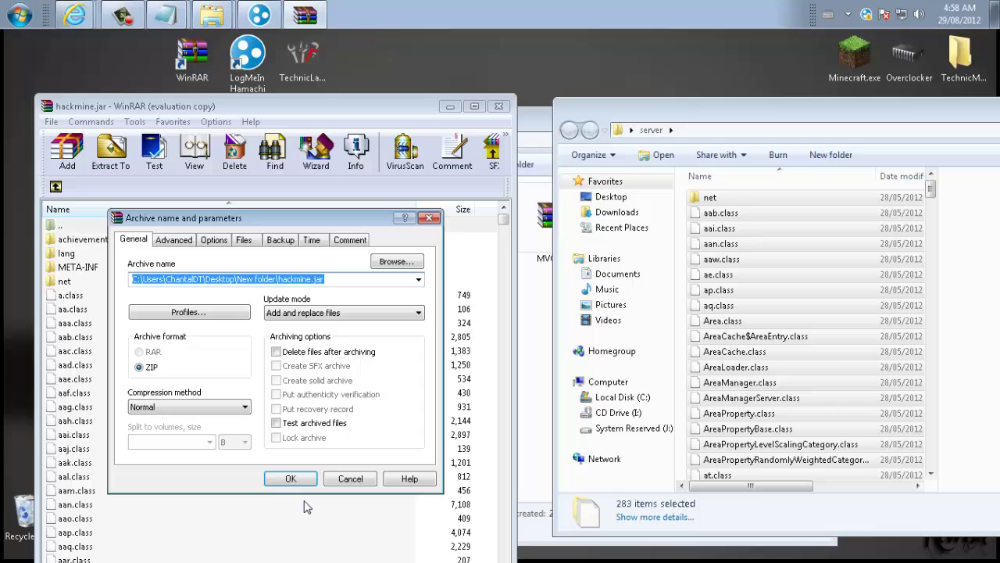
{"action": "left_click", "coordinate": [286, 475]}
- Examine the META-INF, achievement, lang and net folders and the class files inside hackmine.jar, and close the archive
{"action": "left_click", "coordinate": [92, 273]}
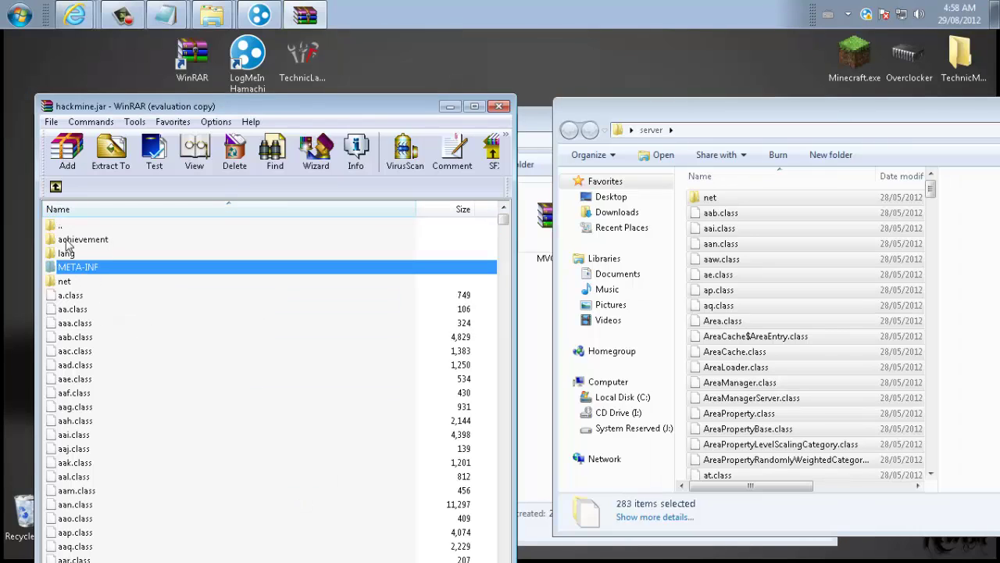
{"action": "left_click", "coordinate": [70, 242]}
{"action": "left_click", "coordinate": [69, 254]}
{"action": "left_click", "coordinate": [64, 280]}
{"action": "scroll", "coordinate": [128, 375], "scroll_direction": "down", "scroll_amount": 6}
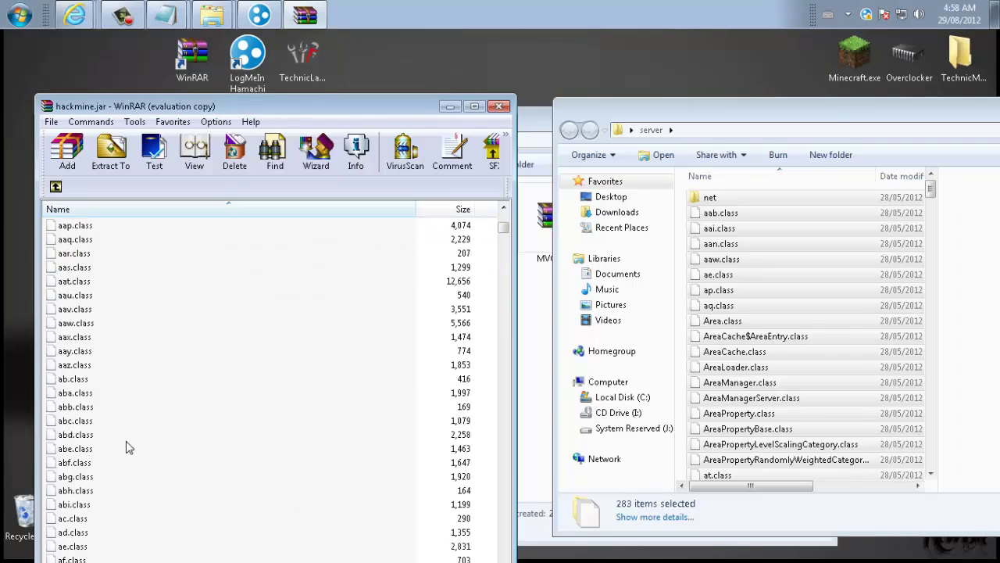
{"action": "scroll", "coordinate": [128, 375], "scroll_direction": "up", "scroll_amount": 6}
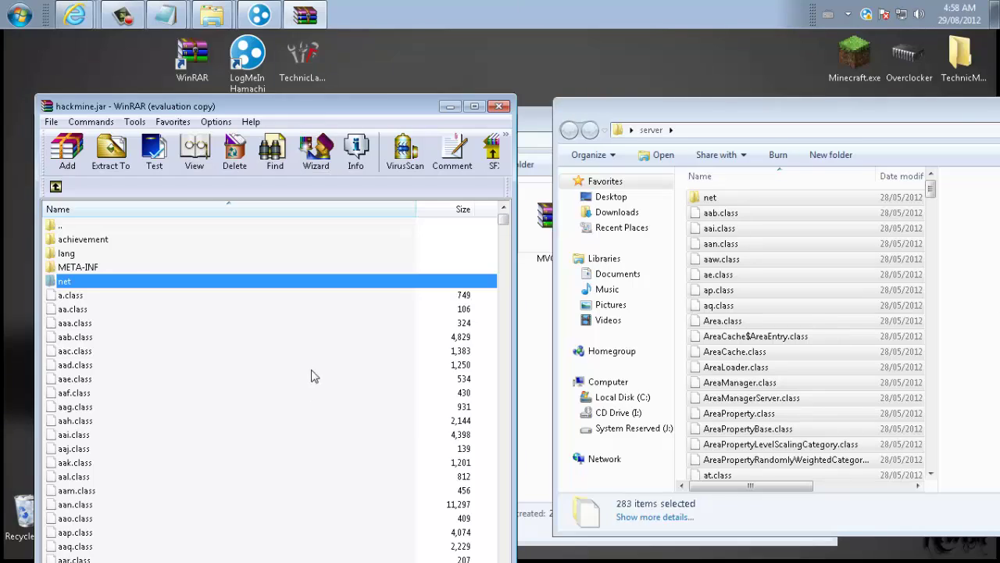
{"action": "left_click", "coordinate": [99, 270]}
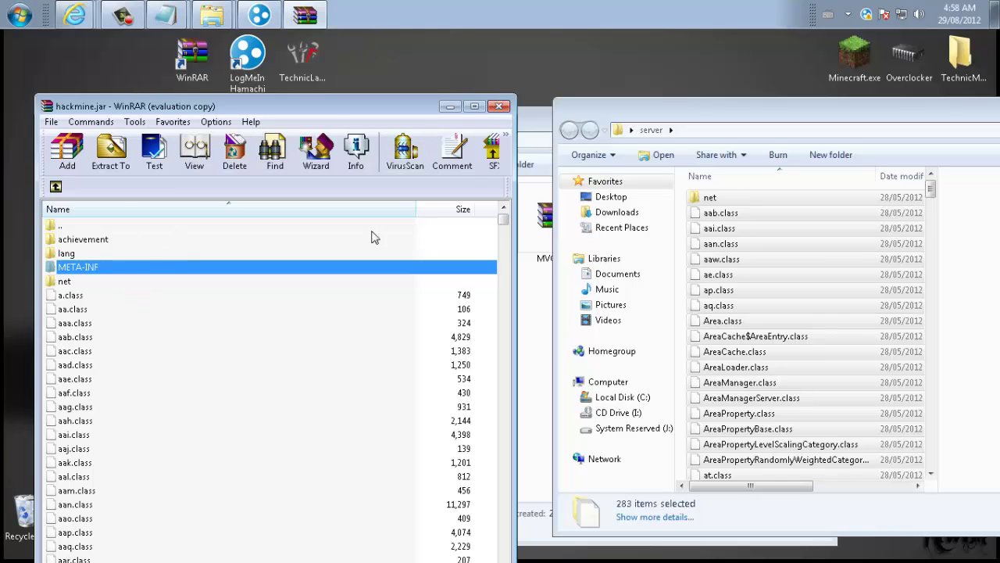
{"action": "left_click", "coordinate": [498, 106]}
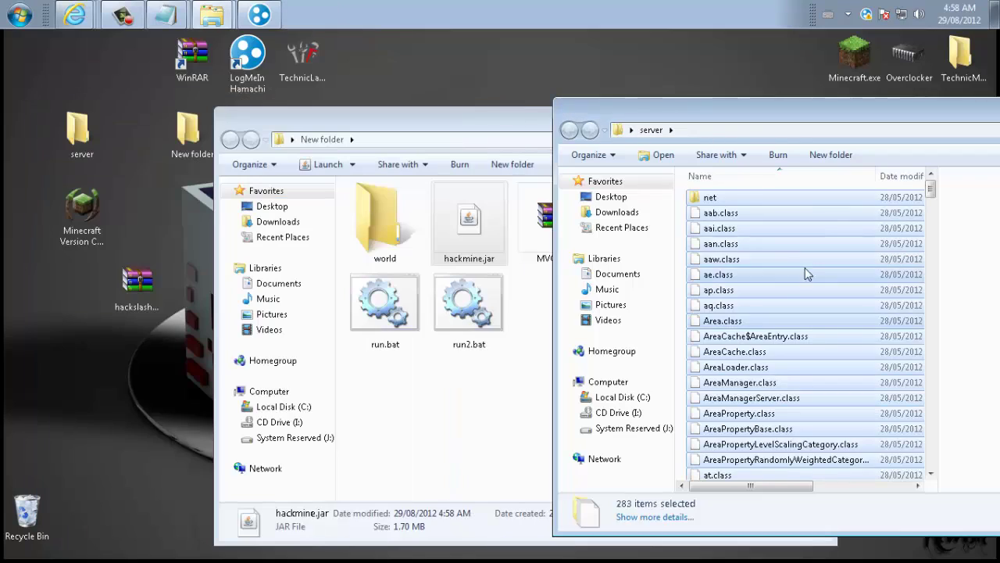
{"action": "left_click", "coordinate": [518, 415]}
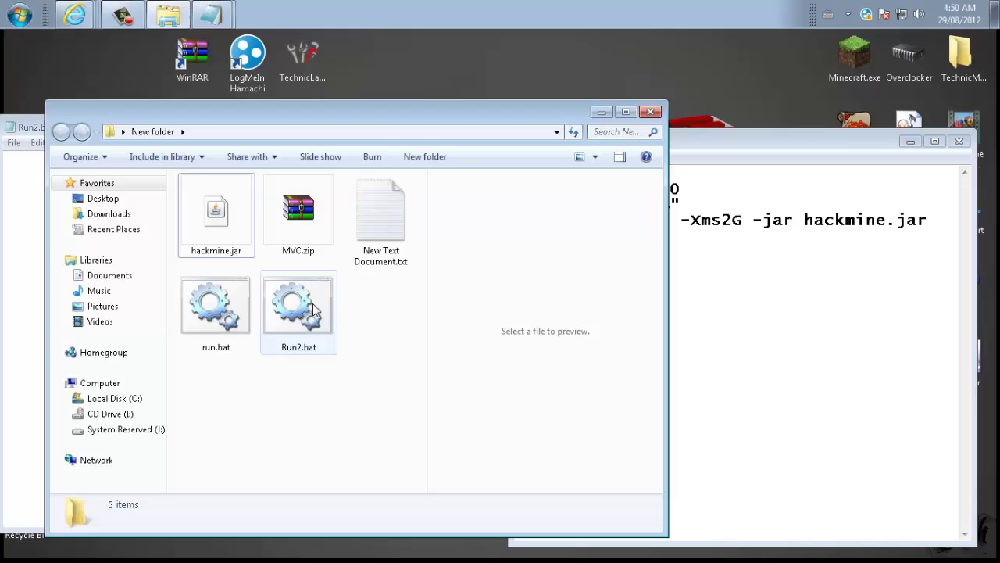
- Delete the Run2.bat file from New folder
{"action": "left_click", "coordinate": [312, 309]}
{"action": "right_click", "coordinate": [309, 311]}
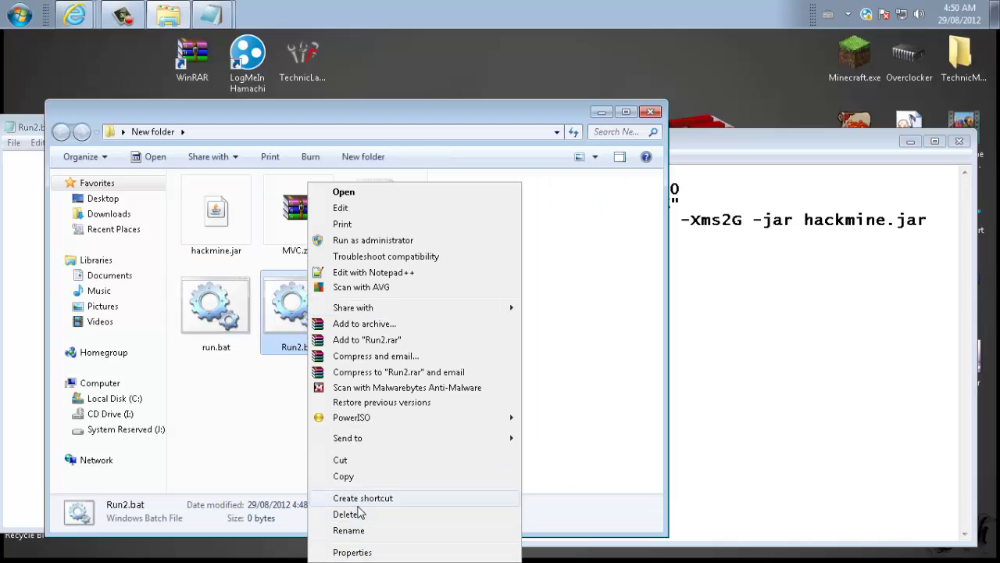
{"action": "left_click", "coordinate": [351, 513]}
{"action": "left_click", "coordinate": [576, 362]}
- Start the Minecraft server with run.bat and bring New folder back to the front to view its generated files
{"action": "double_click", "coordinate": [215, 306]}
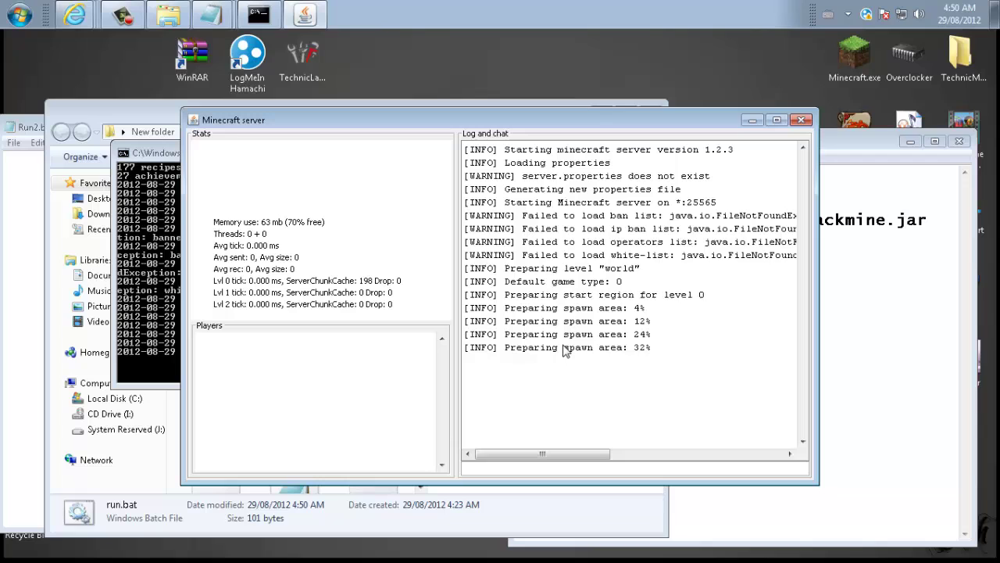
{"action": "left_click", "coordinate": [588, 520]}
{"action": "scroll", "coordinate": [309, 266], "scroll_direction": "down", "scroll_amount": 1}
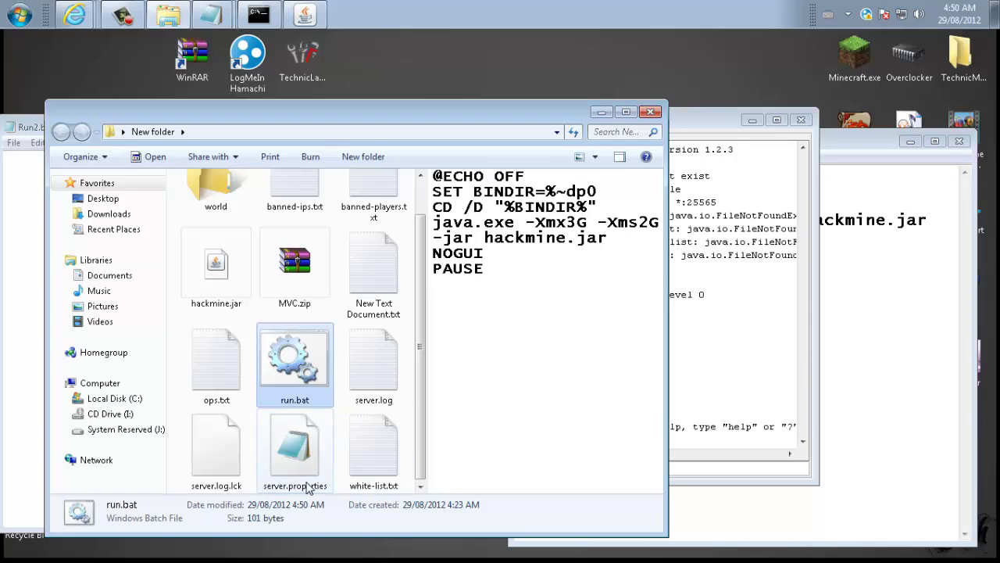
- Check the hidden files and known file extensions settings in the View section of Folder Options
{"action": "key", "text": "alt"}
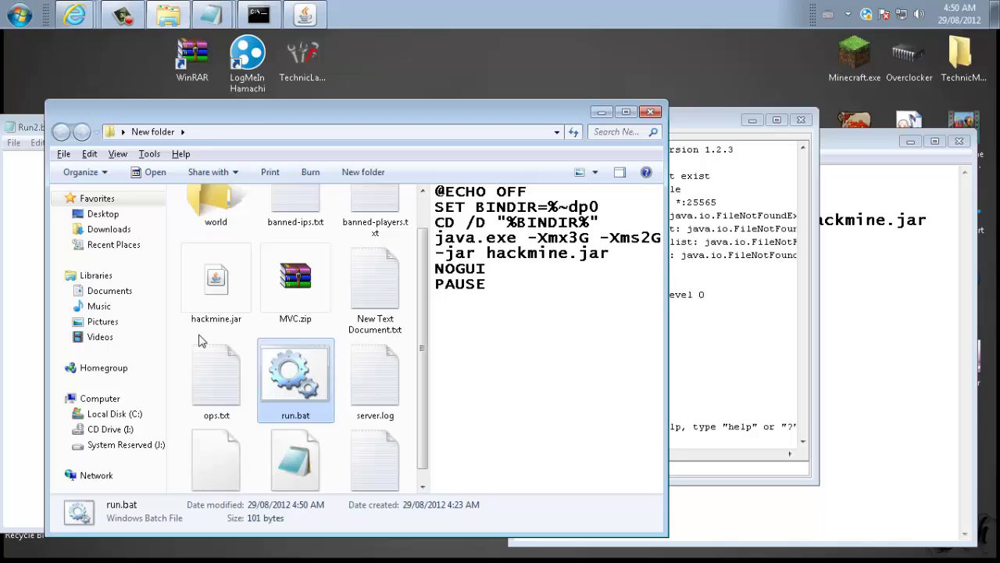
{"action": "left_click", "coordinate": [147, 156]}
{"action": "left_click", "coordinate": [166, 227]}
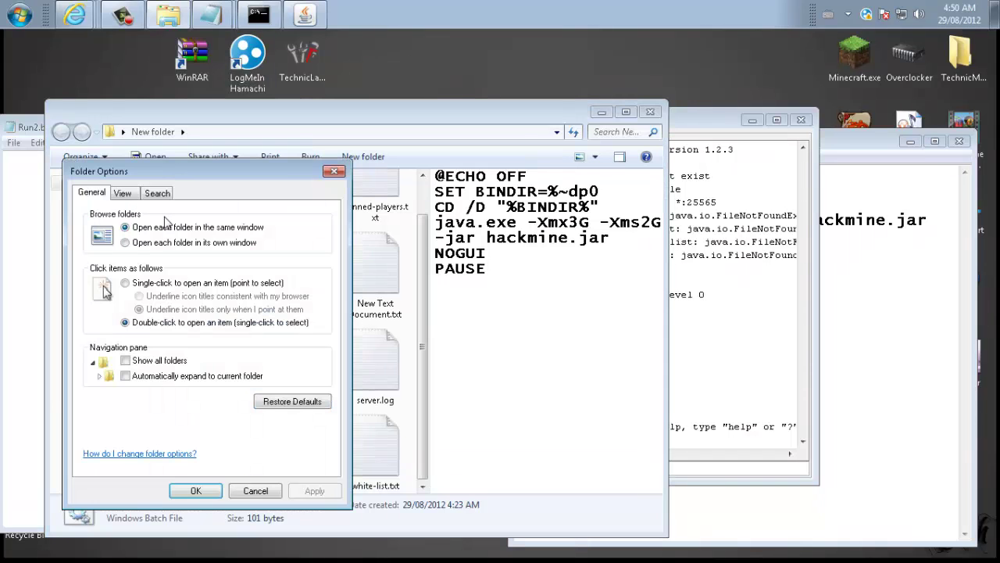
{"action": "left_click", "coordinate": [123, 197]}
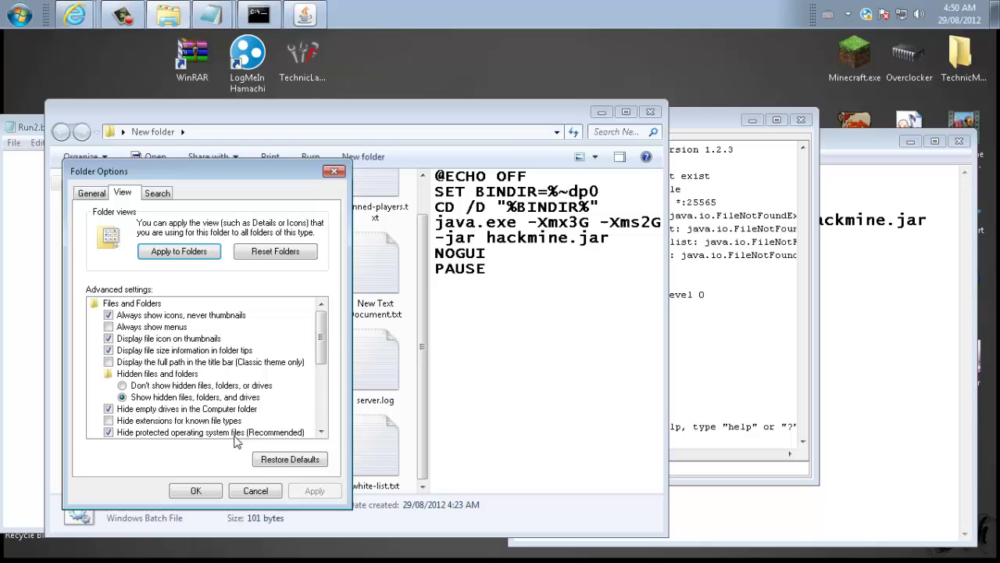
{"action": "left_click", "coordinate": [204, 492]}
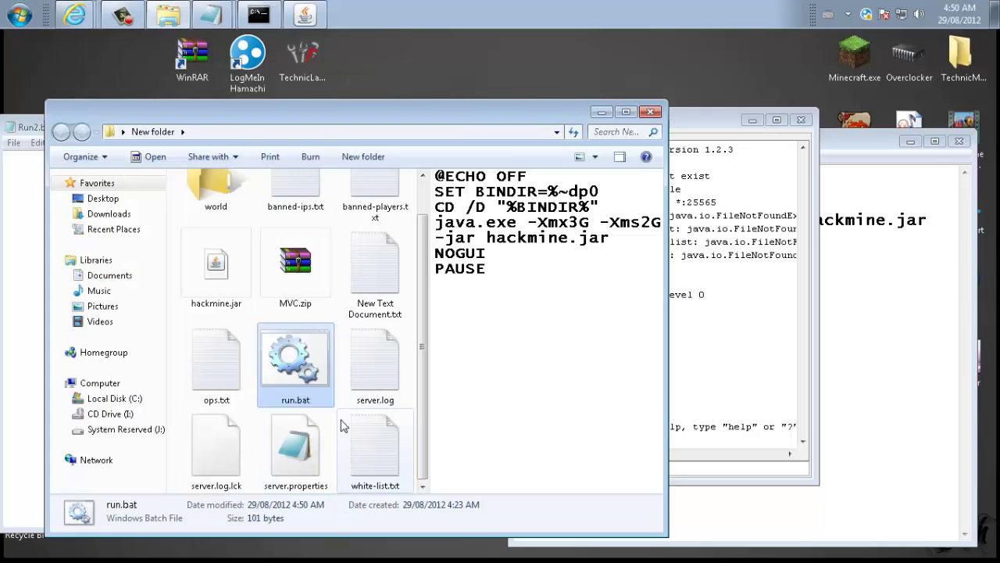
- Return to the Minecraft server window and force a world save with the save-all command
{"action": "right_click", "coordinate": [297, 462]}
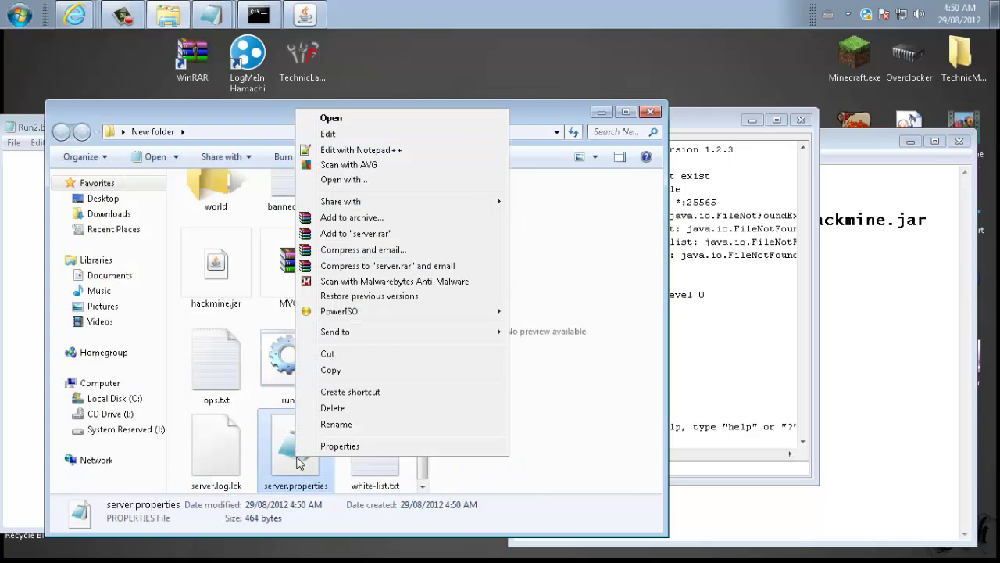
{"action": "key", "text": "alt+Tab"}
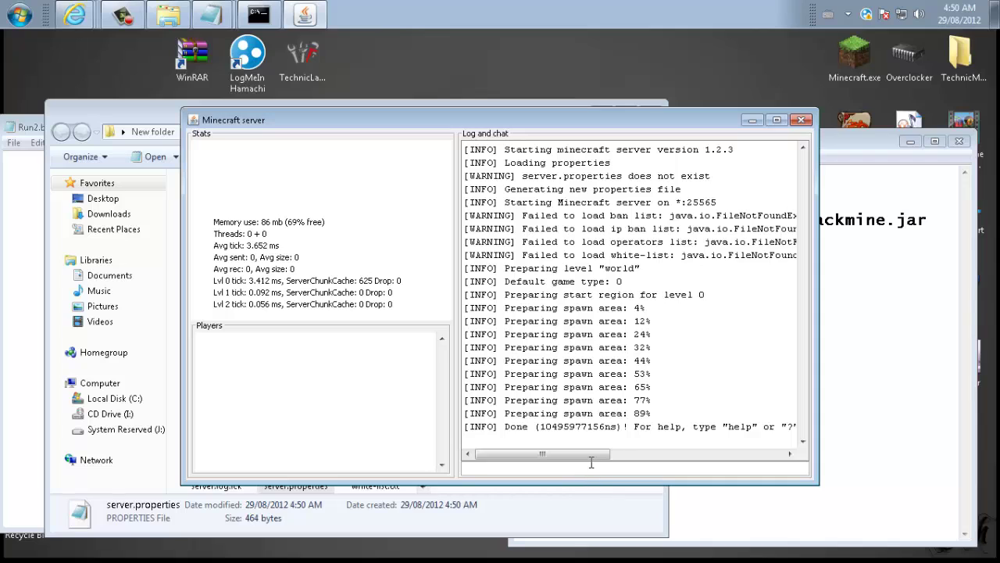
{"action": "type", "text": "save-all"}
{"action": "key", "text": "Return"}
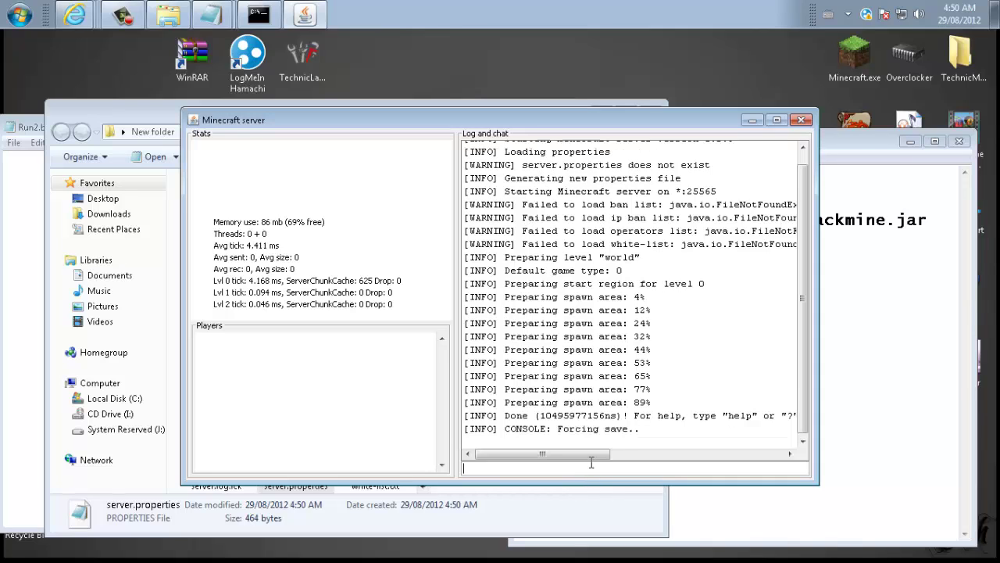
- Shut down the Minecraft server with the stop command and close its leftover command prompt window
{"action": "type", "text": "stop"}
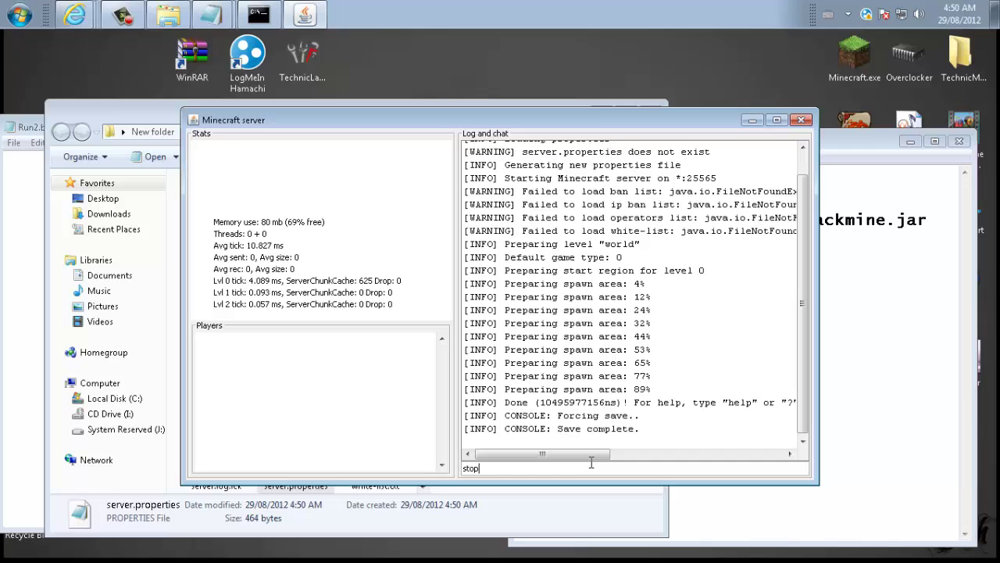
{"action": "key", "text": "Return"}
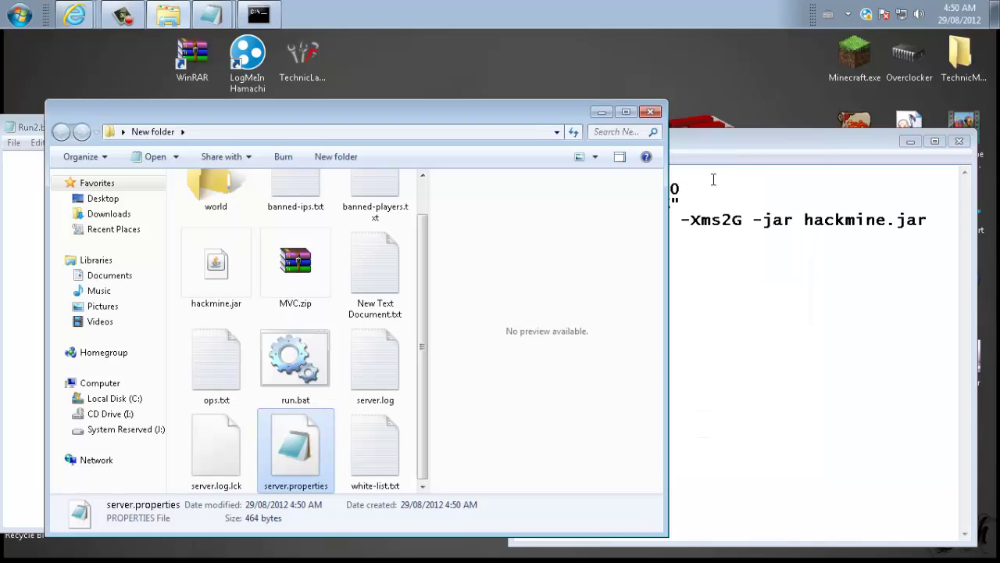
{"action": "left_click", "coordinate": [265, 16]}
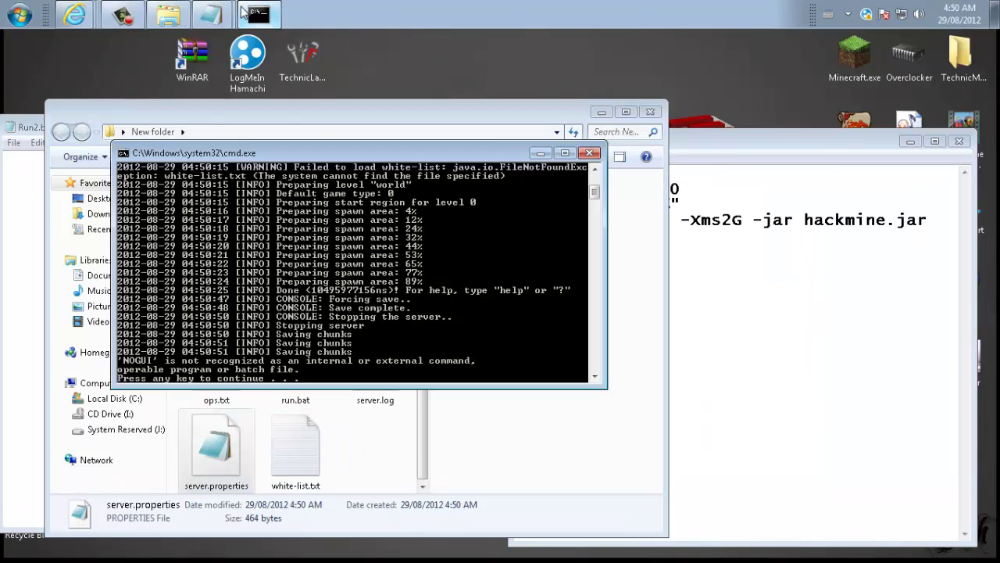
{"action": "left_click", "coordinate": [590, 156]}
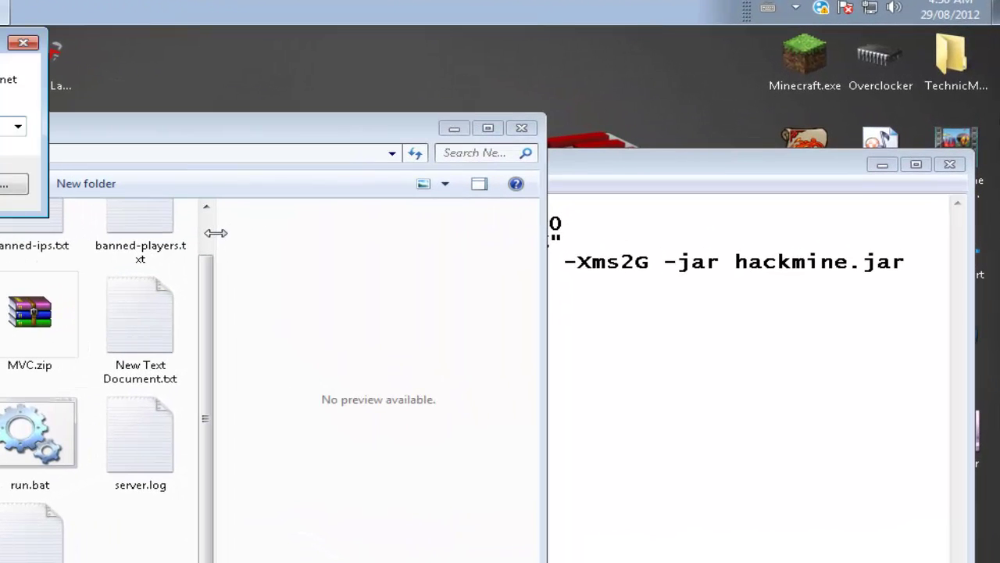
- Write the server commands save-all and stop on separate lines in a blank Notepad document, and close it without saving
{"action": "key", "text": "Return"}
{"action": "type", "text": "save-all"}
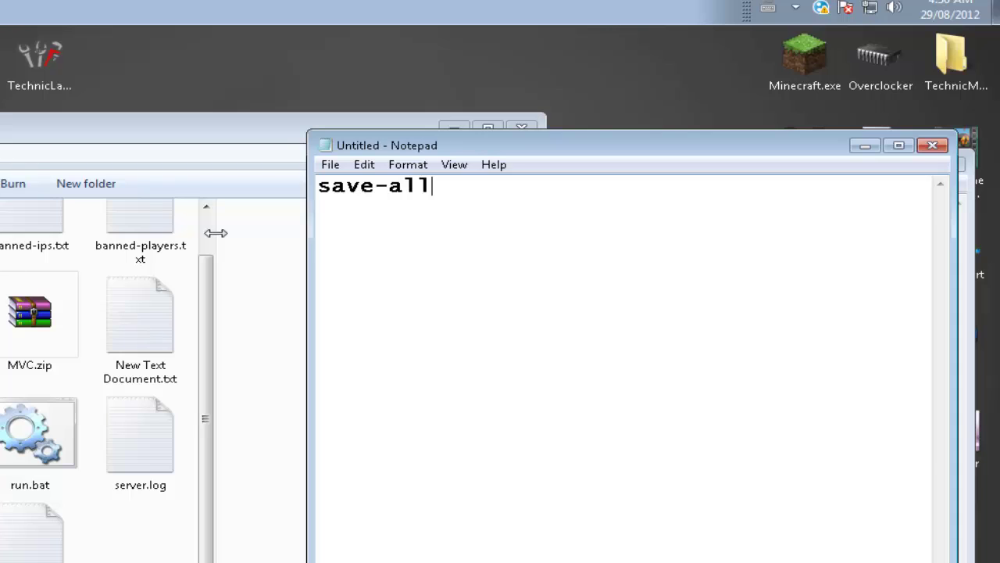
{"action": "key", "text": "Return"}
{"action": "type", "text": "stop"}
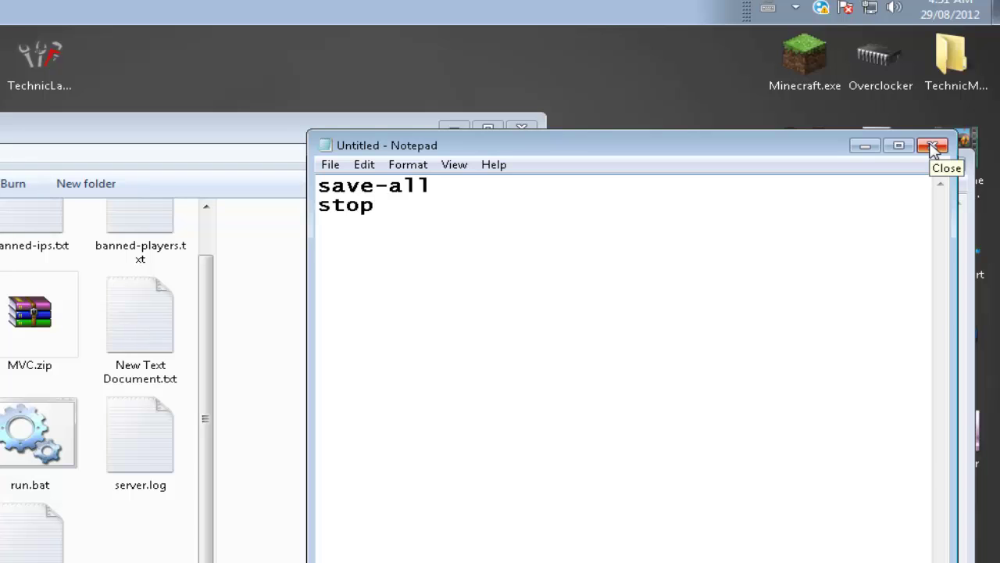
{"action": "left_click", "coordinate": [932, 146]}
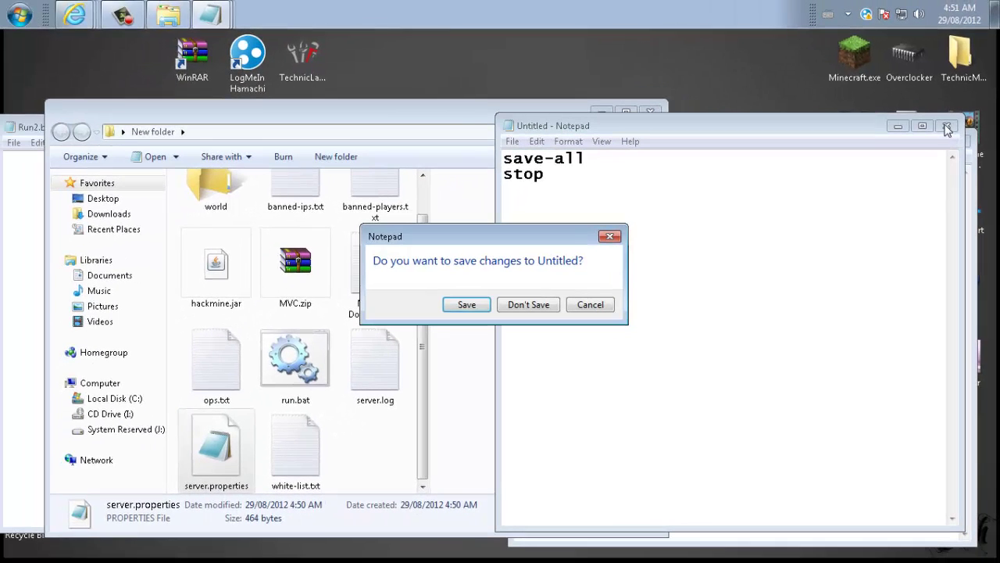
{"action": "left_click", "coordinate": [530, 305]}
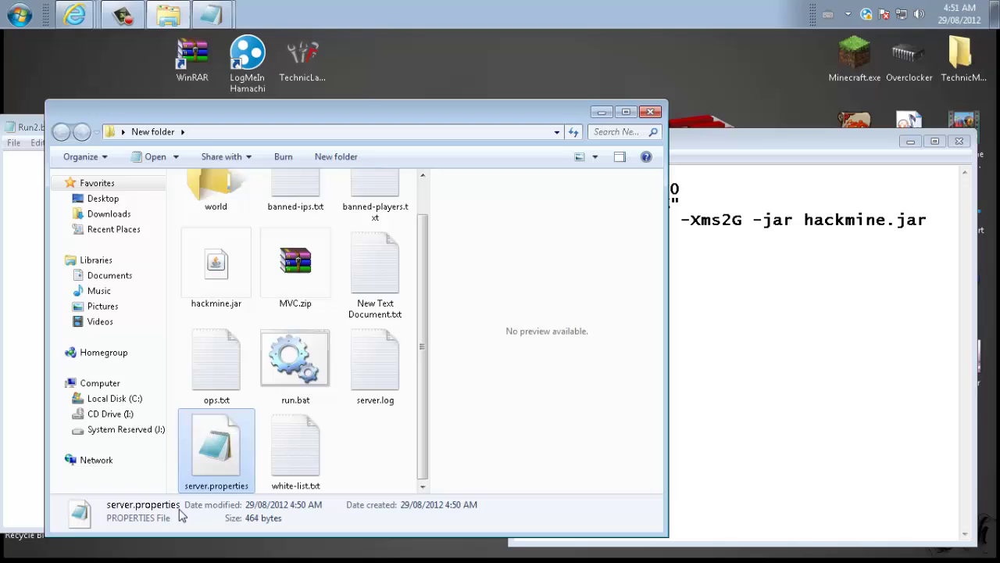
- Open server.properties in Notepad and set server-ip to the Hamachi address 5.229.69.27
{"action": "right_click", "coordinate": [213, 452]}
{"action": "left_click", "coordinate": [245, 129]}
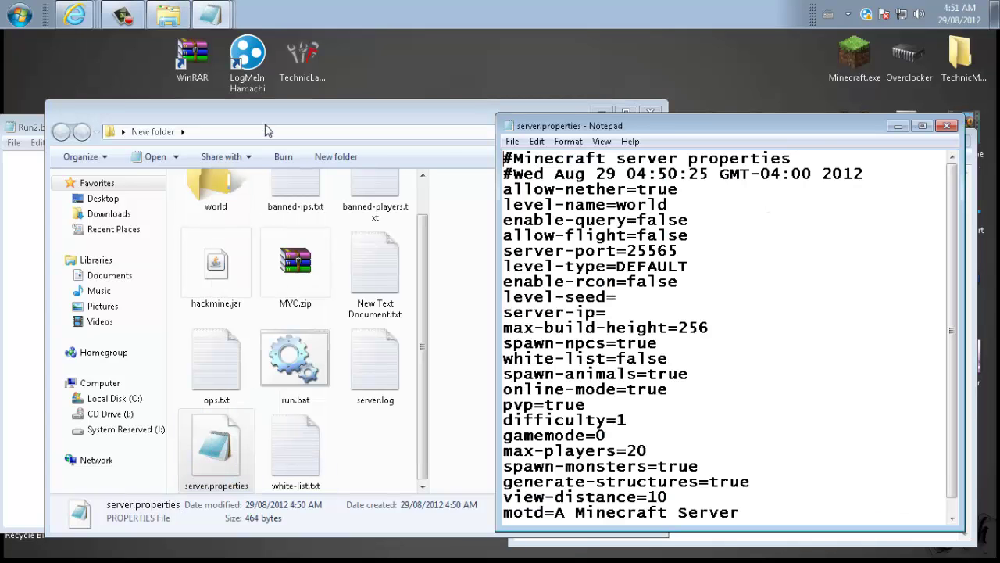
{"action": "left_click", "coordinate": [733, 343]}
{"action": "scroll", "coordinate": [721, 324], "scroll_direction": "down", "scroll_amount": 1}
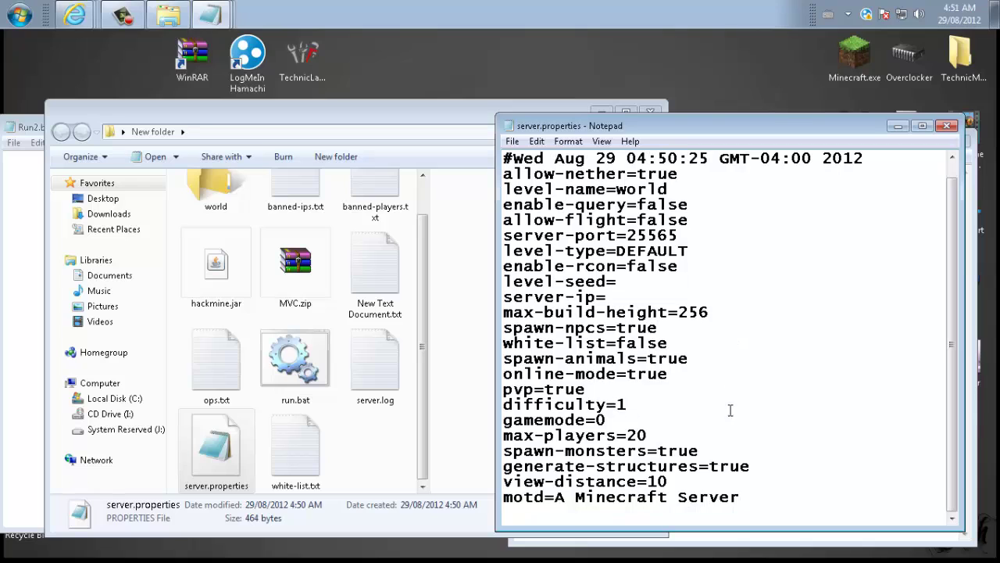
{"action": "double_click", "coordinate": [258, 66]}
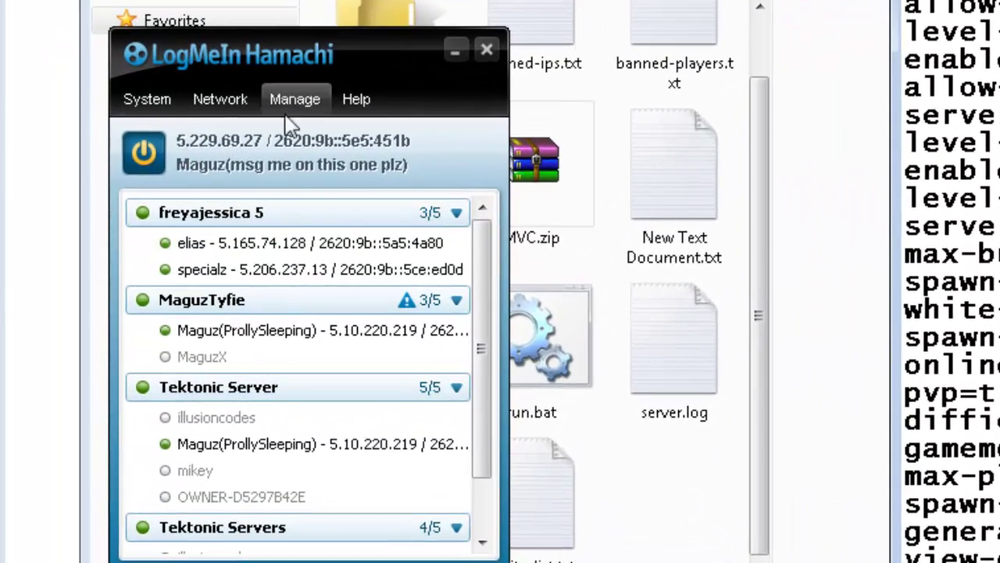
{"action": "left_click", "coordinate": [489, 49]}
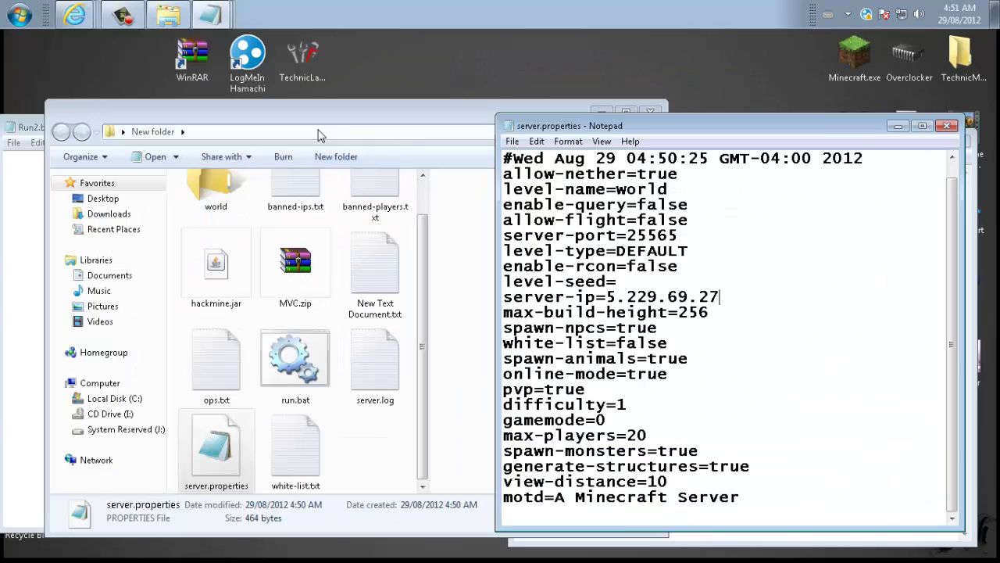
- Close the New folder window and set difficulty to 3 in server.properties
{"action": "left_click", "coordinate": [251, 83]}
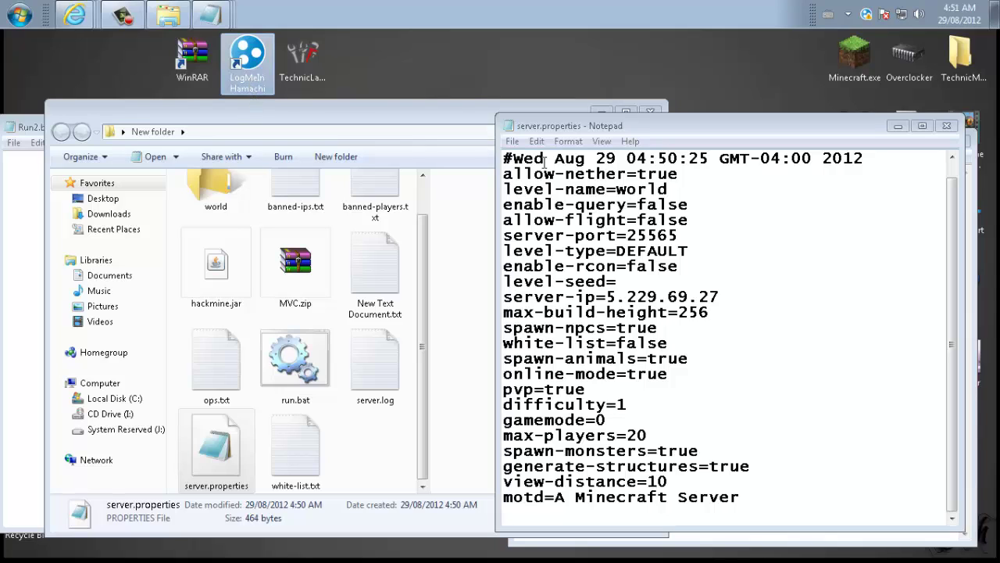
{"action": "left_click", "coordinate": [482, 125]}
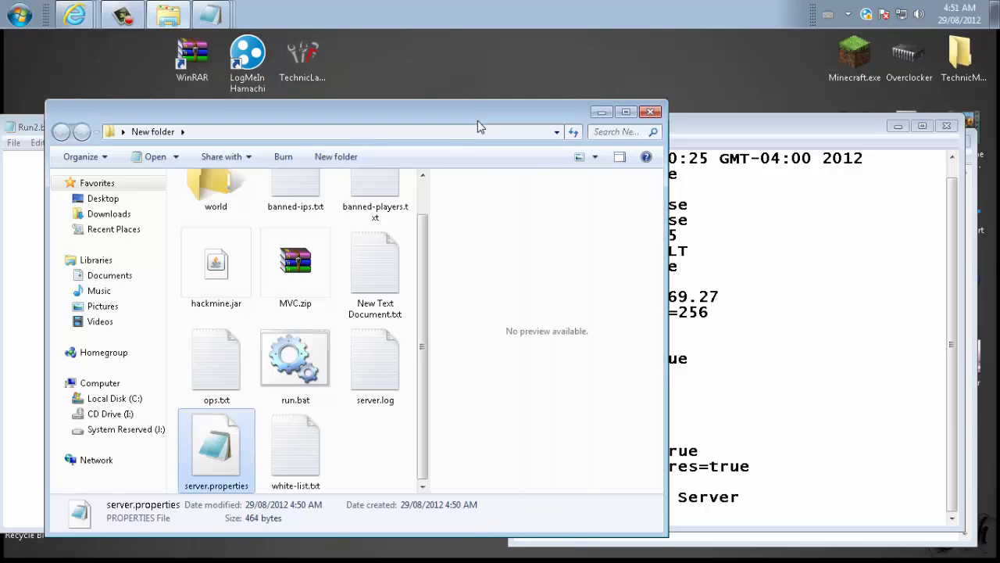
{"action": "left_click", "coordinate": [650, 111]}
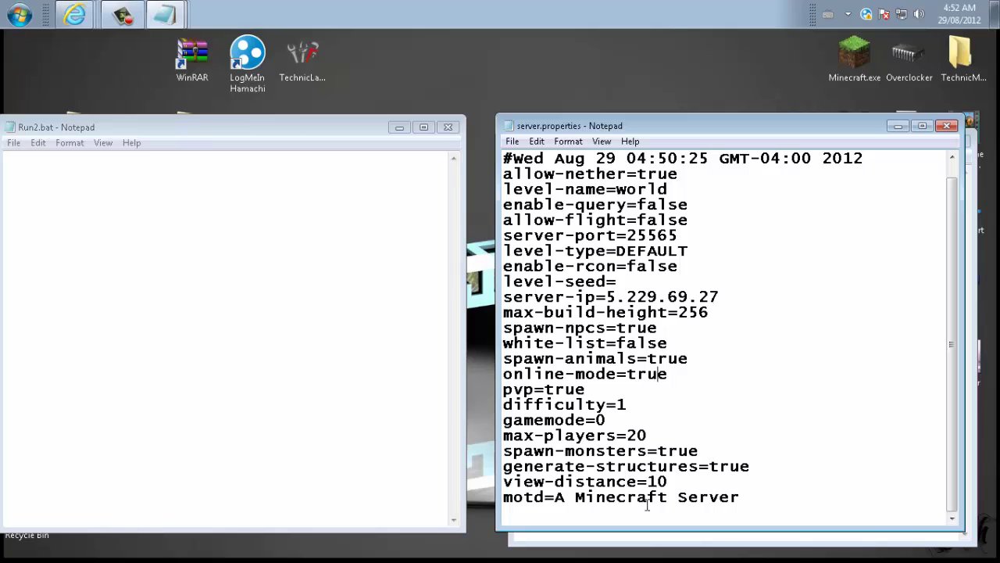
{"action": "double_click", "coordinate": [600, 420]}
{"action": "left_click", "coordinate": [659, 414]}
{"action": "double_click", "coordinate": [621, 404]}
{"action": "type", "text": "3"}
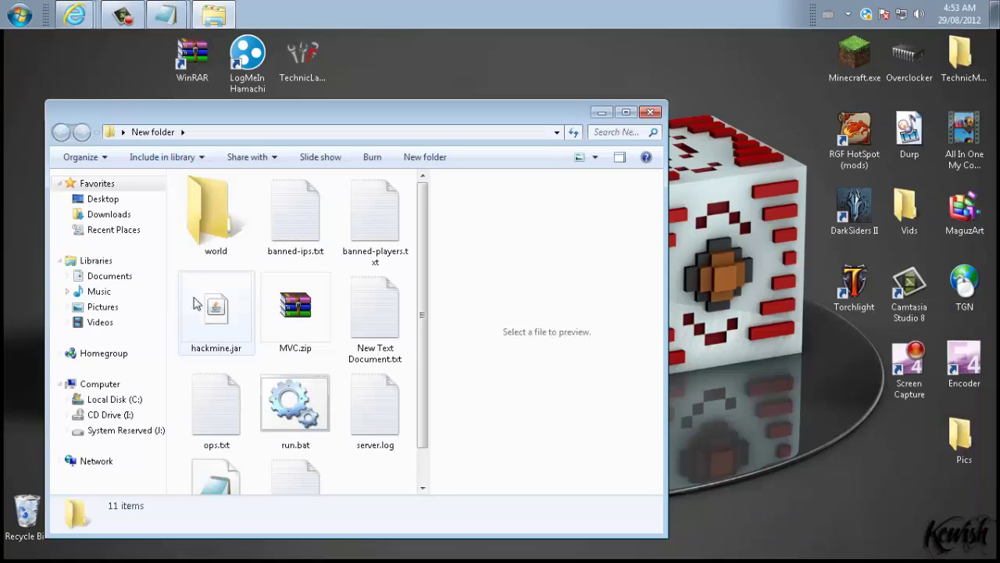
- Start the Minecraft server again by running run.bat from New folder
{"action": "scroll", "coordinate": [232, 330], "scroll_direction": "down", "scroll_amount": 1}
{"action": "left_click", "coordinate": [304, 359]}
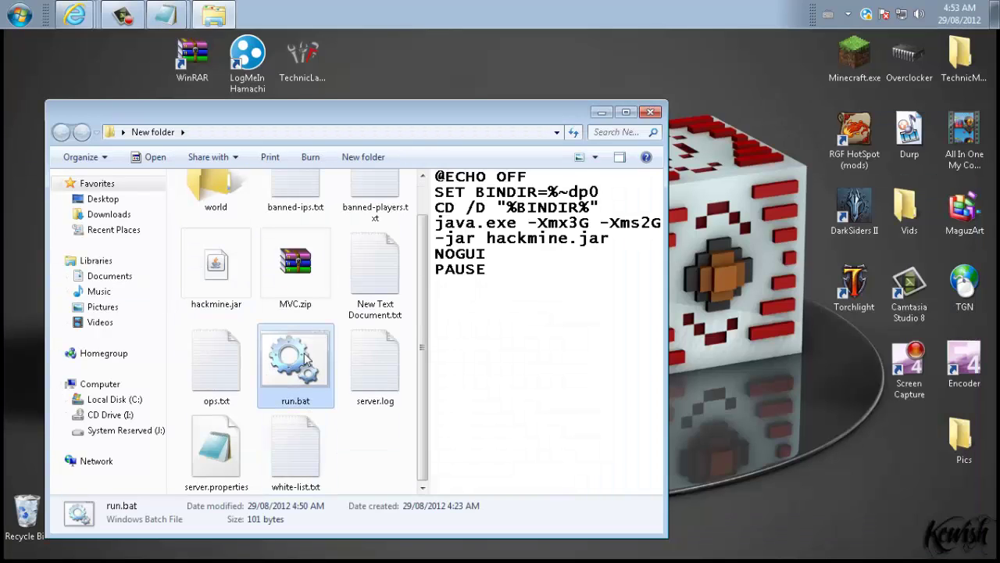
{"action": "double_click", "coordinate": [284, 367]}
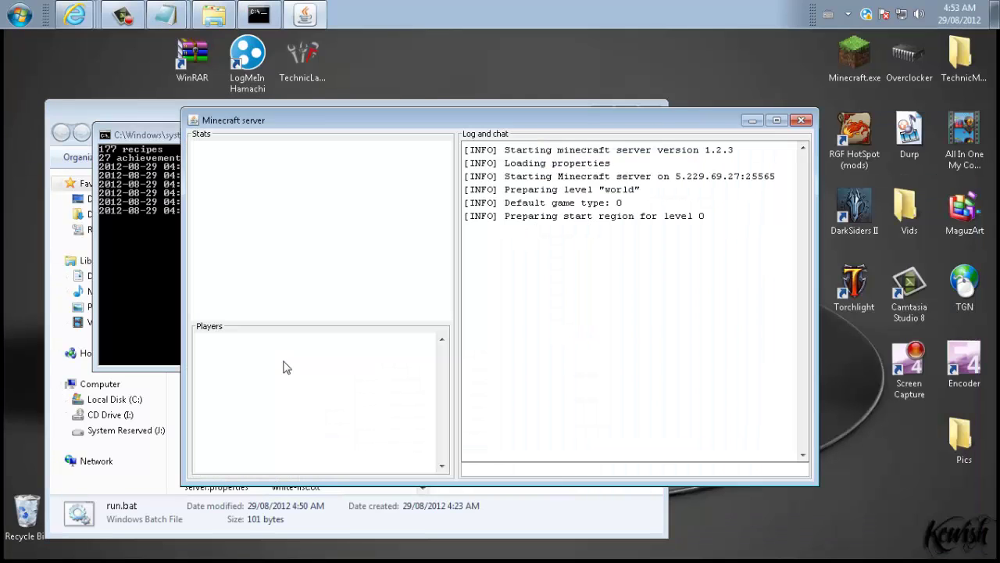
- Bring up the form for creating a new client-owned network in LogMeIn Hamachi, try out its Network ID field, and cancel
{"action": "left_click_drag", "start_coordinate": [135, 205], "coordinate": [346, 221]}
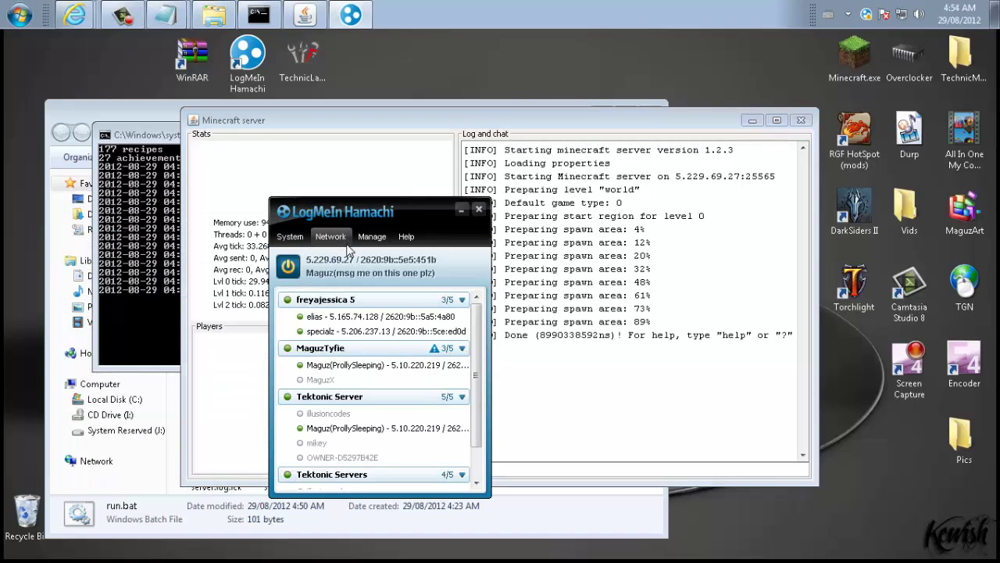
{"action": "left_click", "coordinate": [332, 237]}
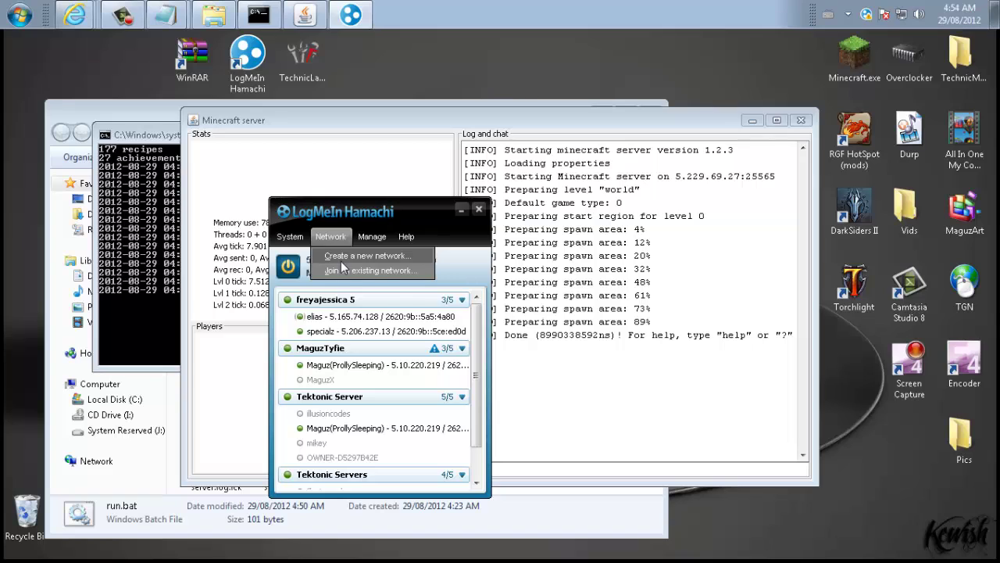
{"action": "left_click", "coordinate": [362, 256]}
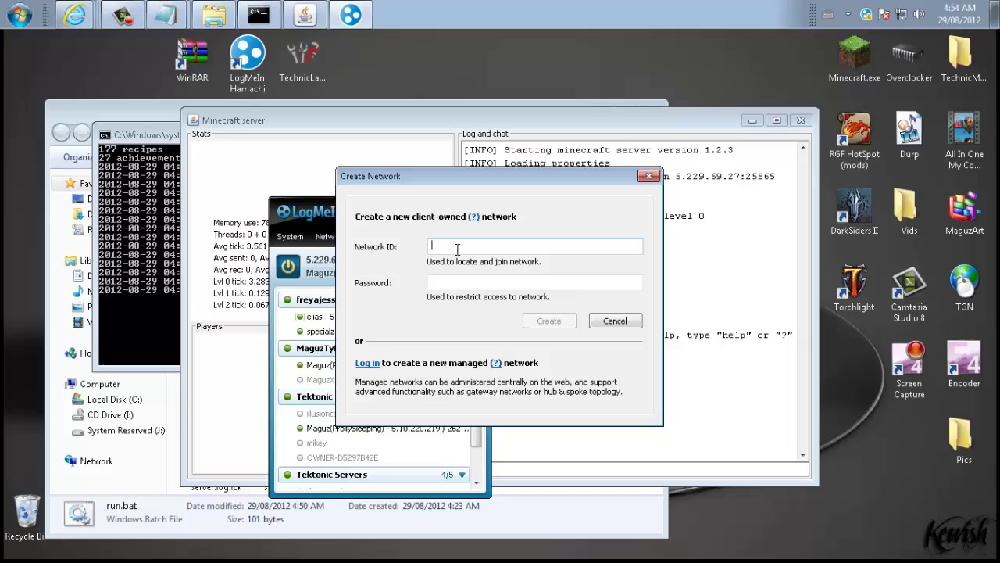
{"action": "key", "text": "Tab"}
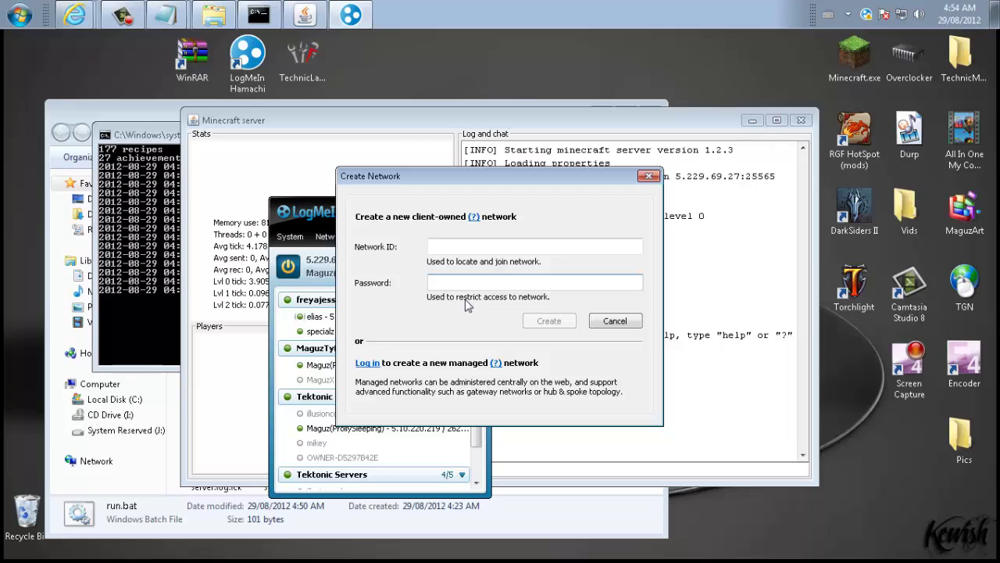
{"action": "key", "text": "shift+Tab"}
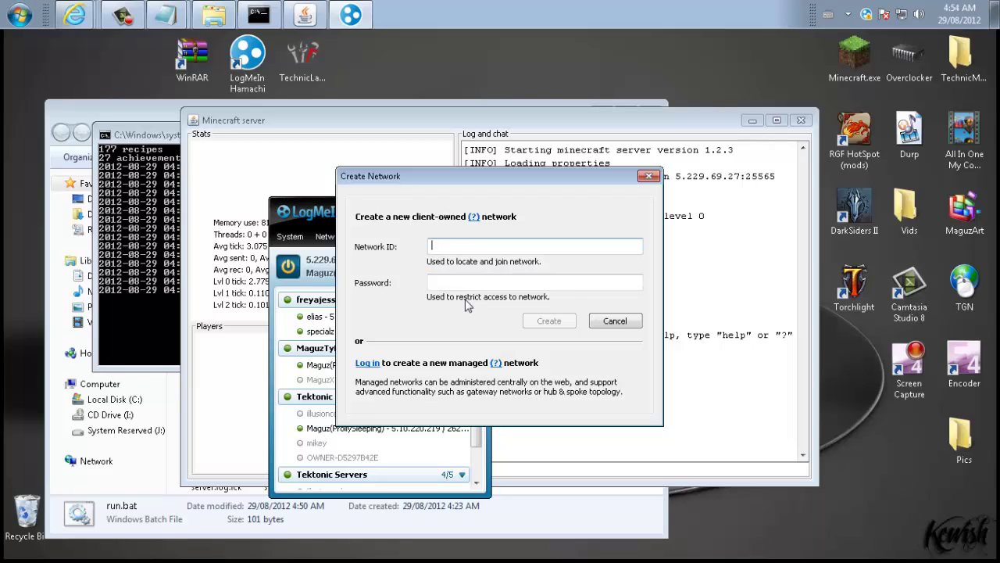
{"action": "type", "text": "Tektonic"}
{"action": "key", "text": "shift+Home"}
{"action": "type", "text": "T"}
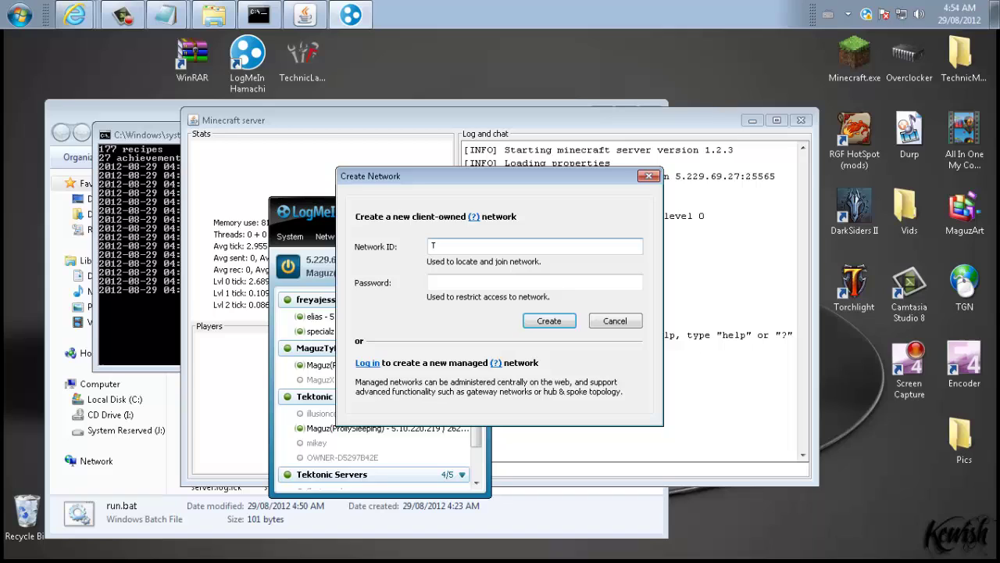
{"action": "key", "text": "BackSpace"}
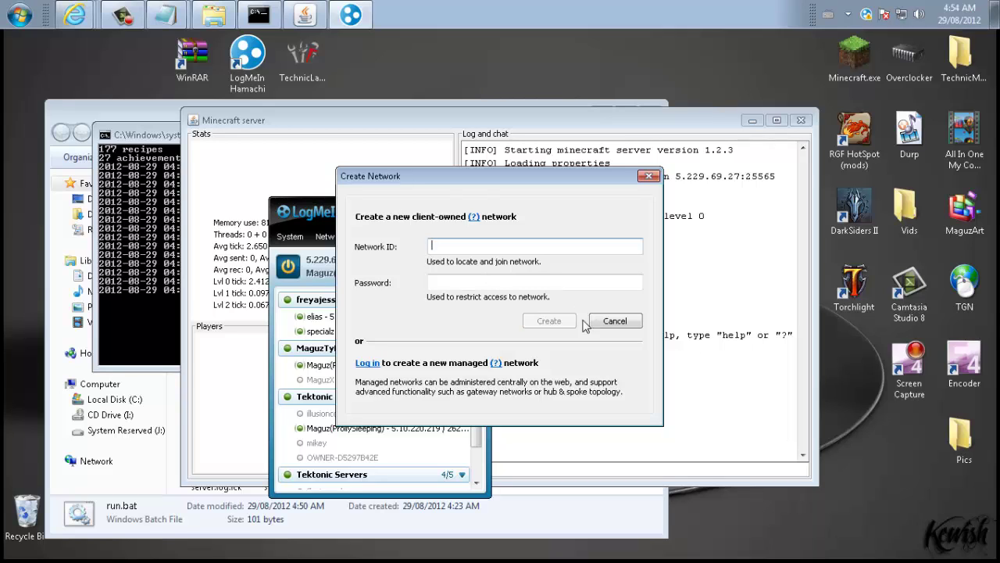
{"action": "left_click", "coordinate": [607, 322]}
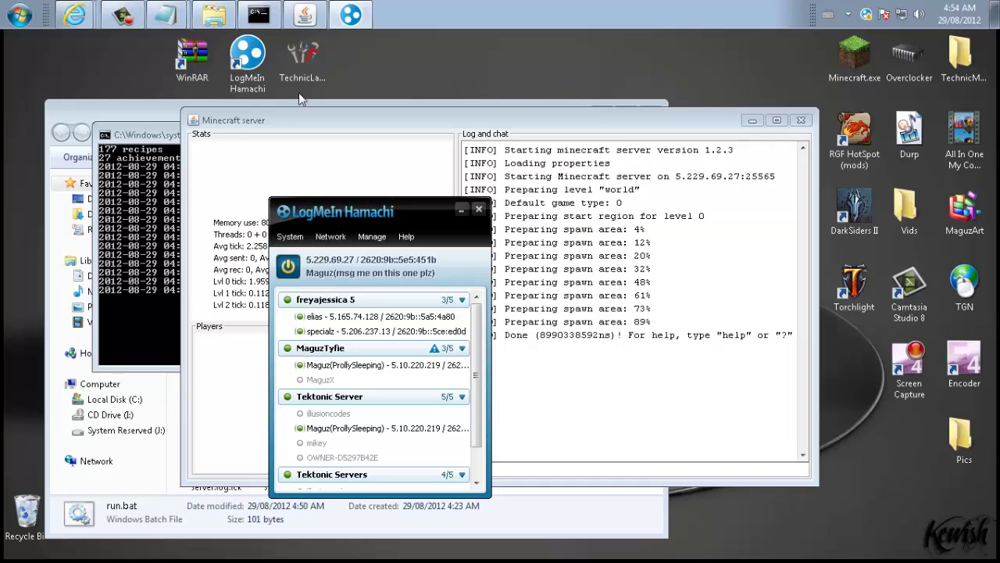
- Bring the Minecraft server window in front of Hamachi and reposition it on the desktop
{"action": "left_click", "coordinate": [322, 161]}
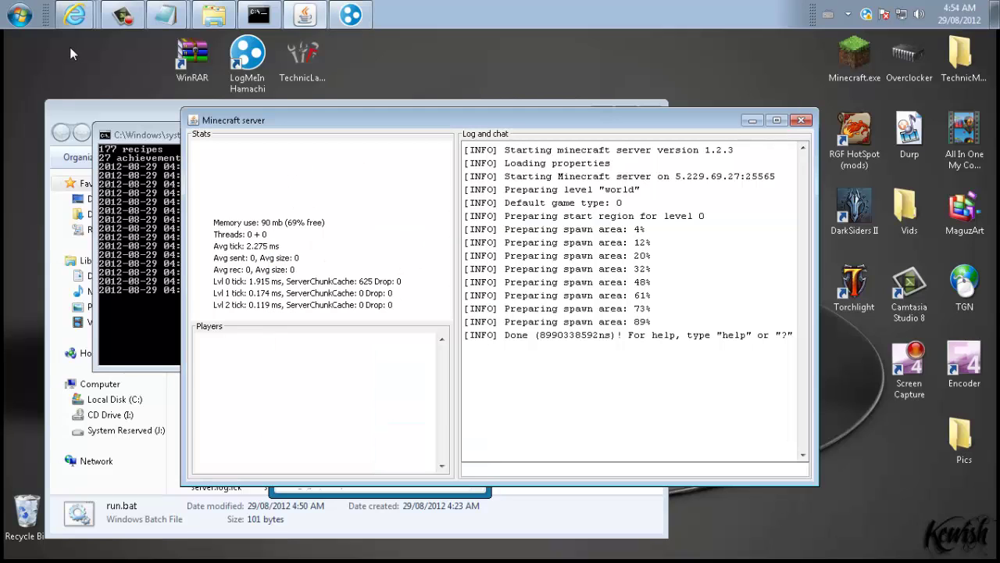
{"action": "left_click_drag", "start_coordinate": [359, 128], "coordinate": [300, 124]}
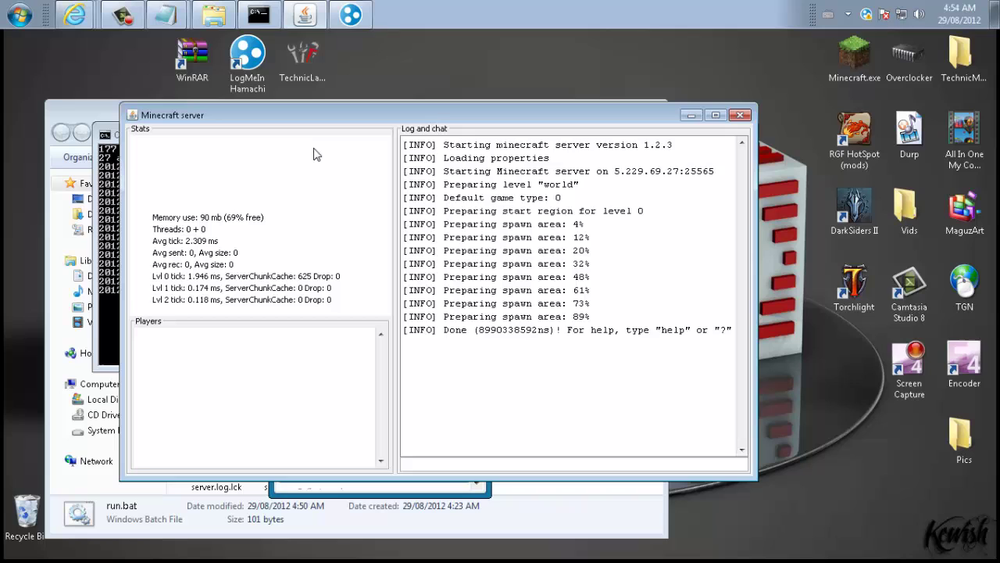
{"action": "double_click", "coordinate": [333, 117]}
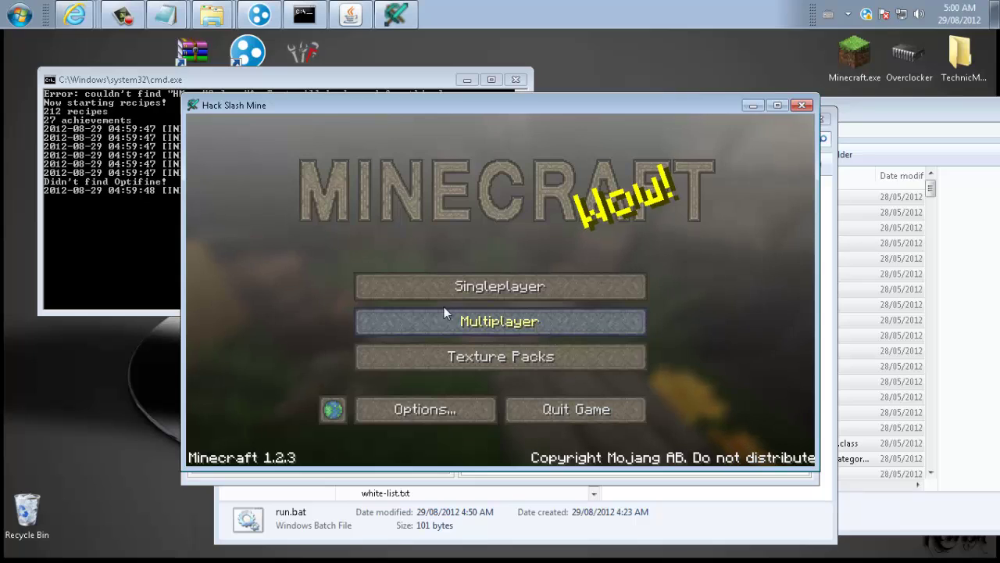
- Open the multiplayer server list in Hack Slash Mine and join Minecraft Server at 5.229.69.27
{"action": "left_click", "coordinate": [565, 321]}
{"action": "left_click", "coordinate": [483, 300]}
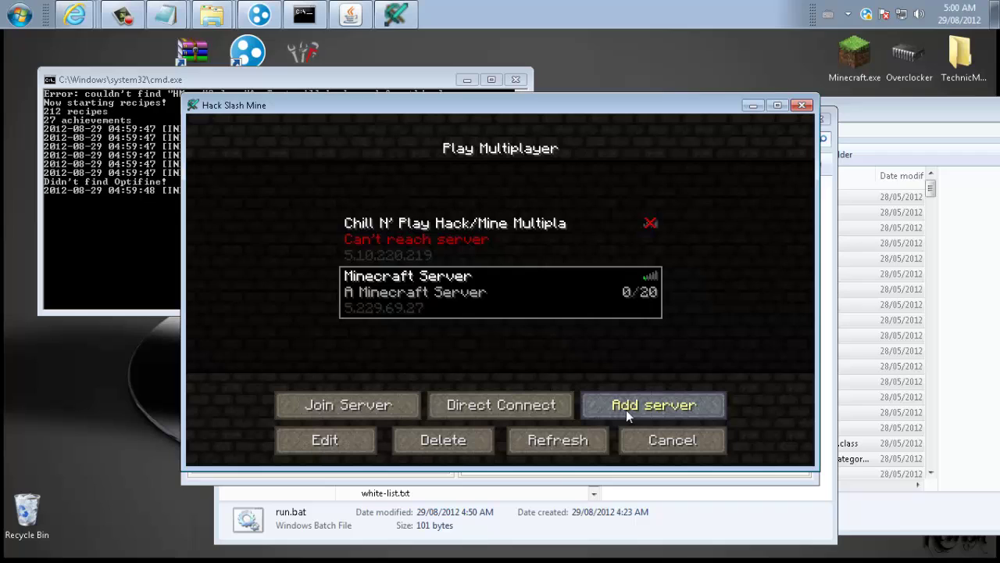
{"action": "left_click", "coordinate": [649, 404]}
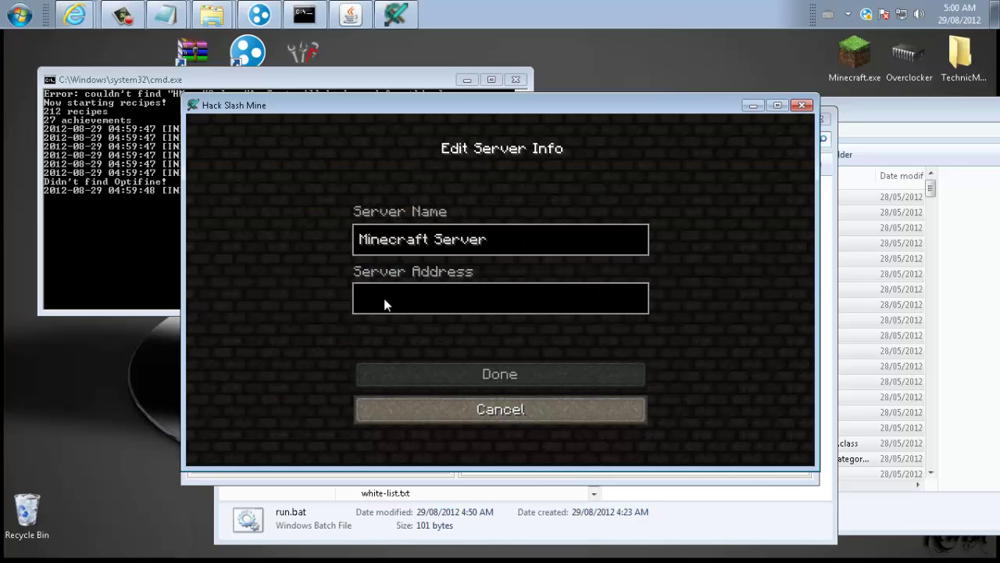
{"action": "left_click", "coordinate": [534, 418]}
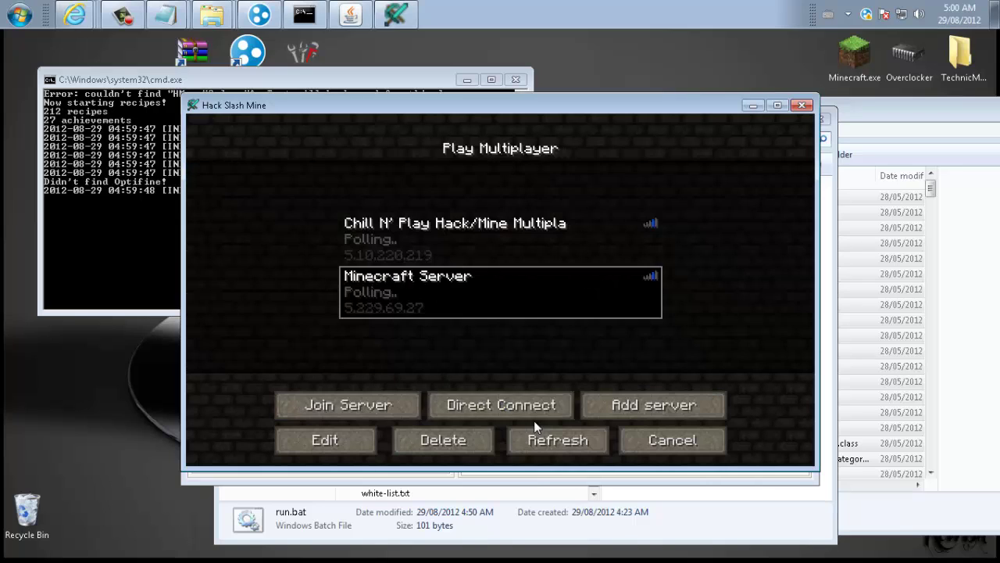
{"action": "double_click", "coordinate": [473, 310]}
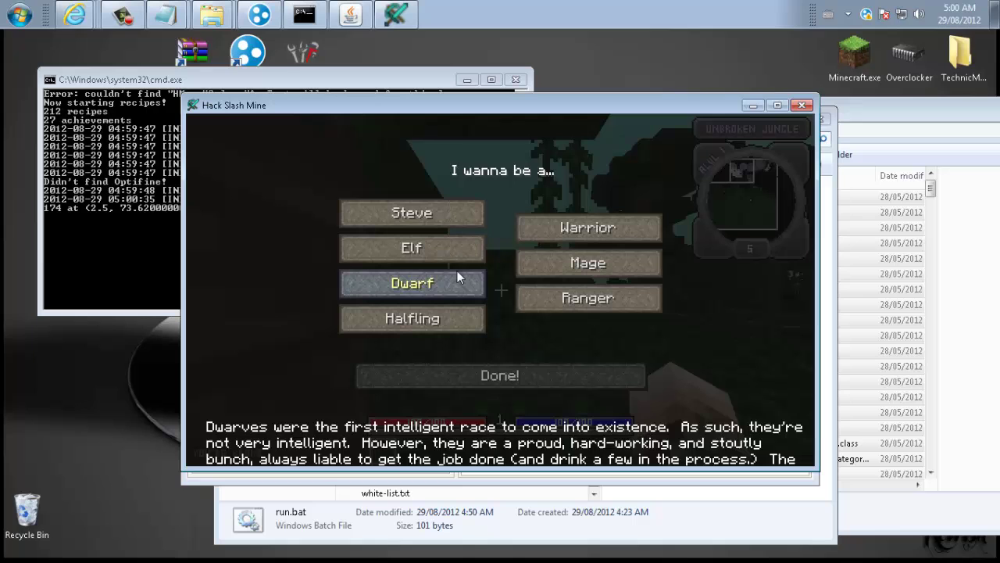
- Create a character with the Dwarf race and the Warrior class
{"action": "left_click", "coordinate": [416, 287]}
{"action": "left_click", "coordinate": [602, 233]}
{"action": "left_click", "coordinate": [500, 375]}
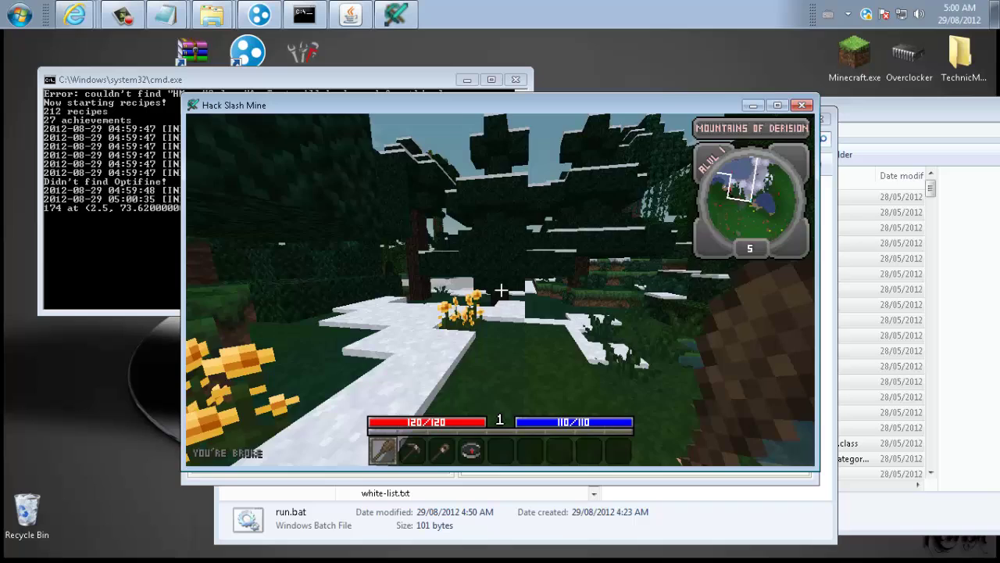
- Examine the key bindings in the game's Controls options, including the item and spell slots, and leave the menu
{"action": "key", "text": "Escape"}
{"action": "left_click", "coordinate": [497, 331]}
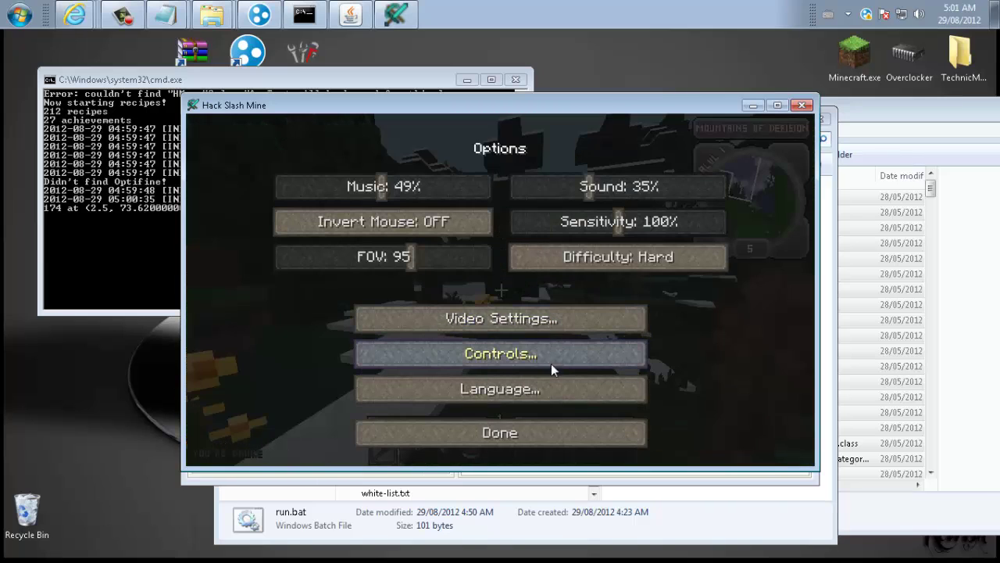
{"action": "left_click", "coordinate": [500, 354]}
{"action": "scroll", "coordinate": [688, 232], "scroll_direction": "down", "scroll_amount": 3}
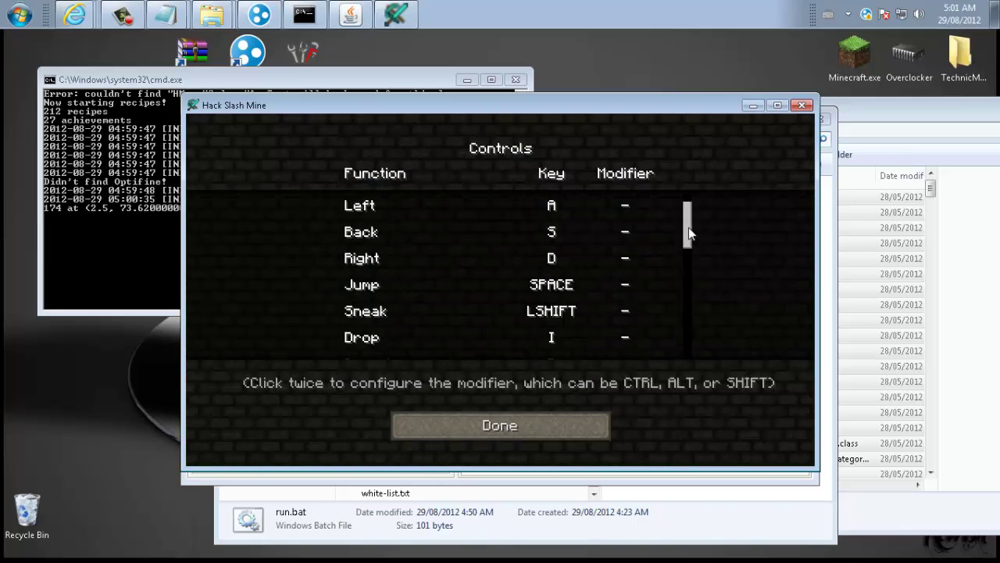
{"action": "left_click_drag", "start_coordinate": [689, 232], "coordinate": [695, 342]}
{"action": "scroll", "coordinate": [509, 296], "scroll_direction": "up", "scroll_amount": 3}
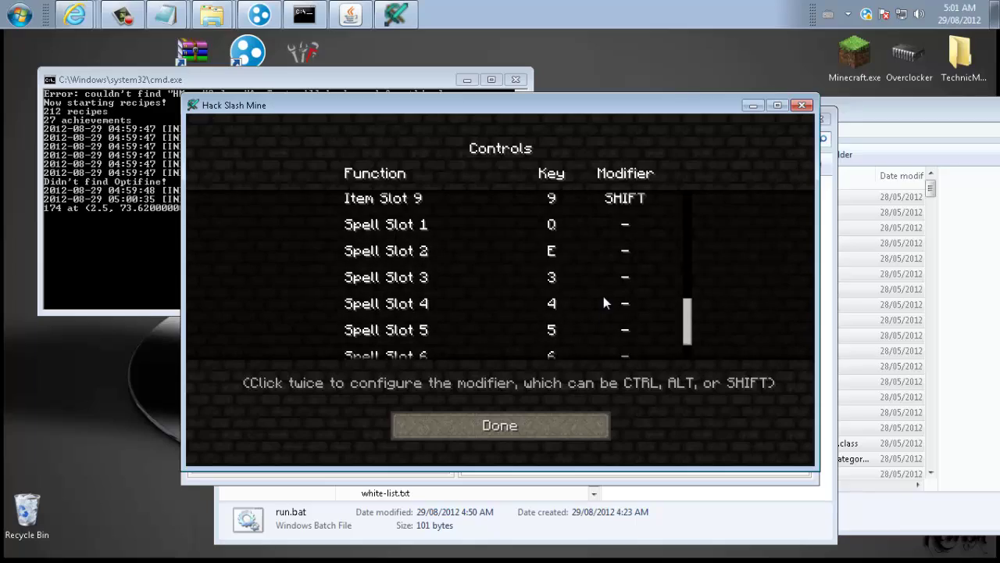
{"action": "key", "text": "Escape"}
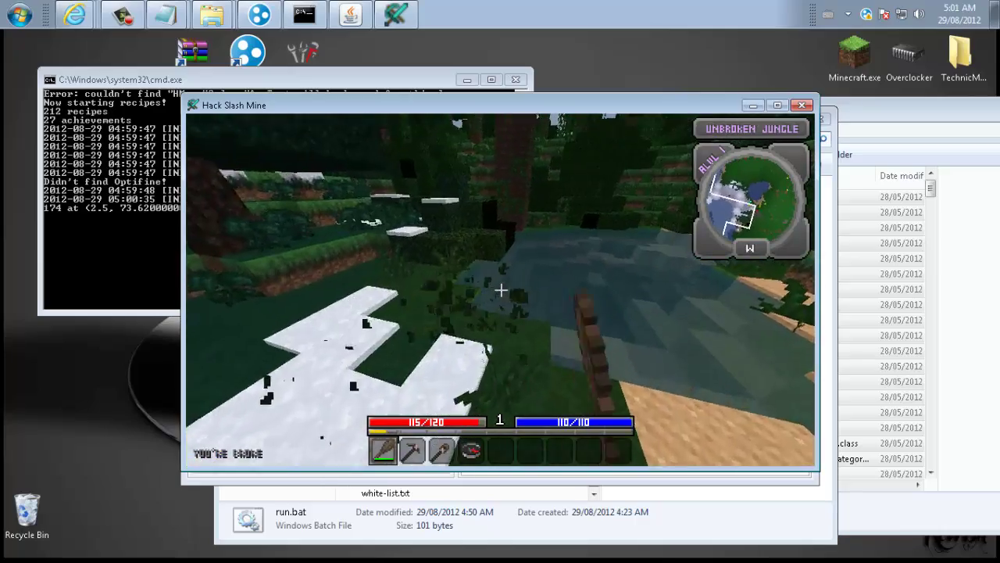
- Switch the hotbar to the spell slots and back to items, walk through the jungle and attack the green monster
{"action": "key", "text": "Tab"}
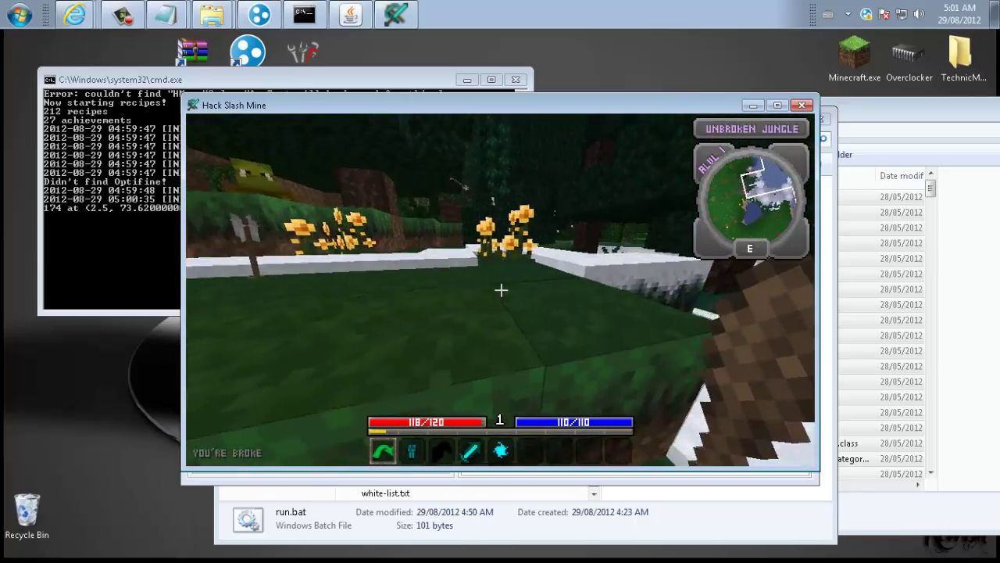
{"action": "key", "text": "2"}
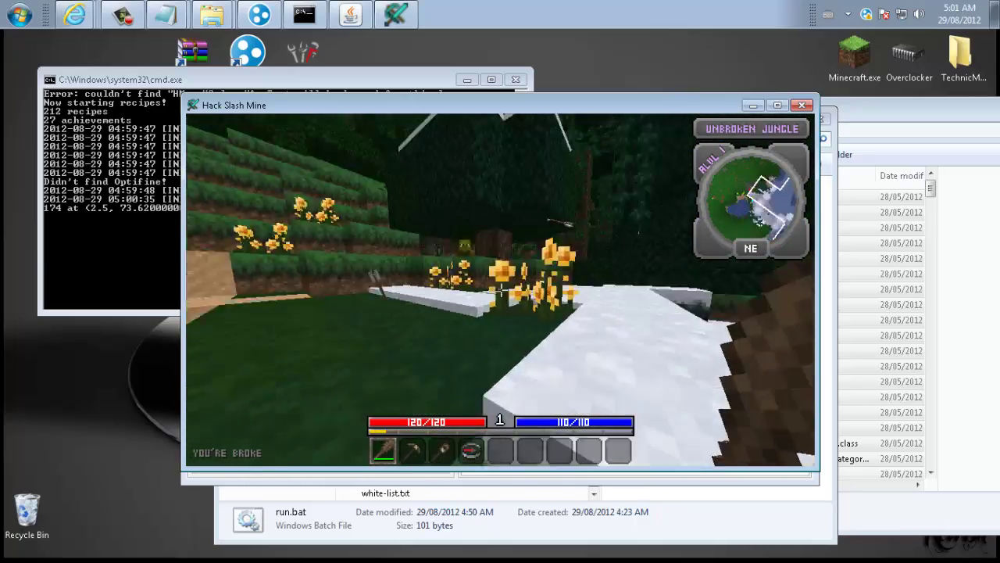
{"action": "key", "text": "w"}
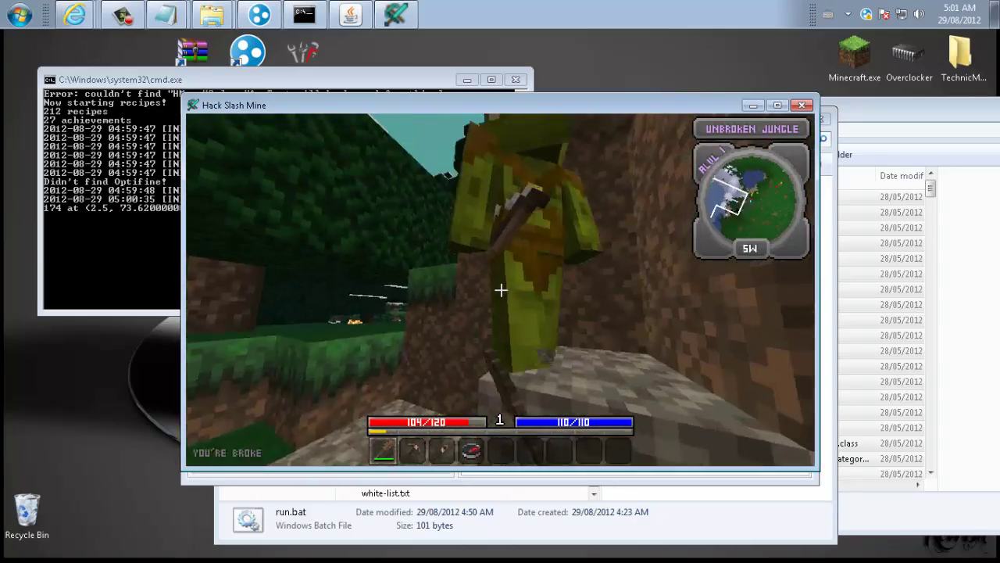
{"action": "left_click", "coordinate": [501, 290]}
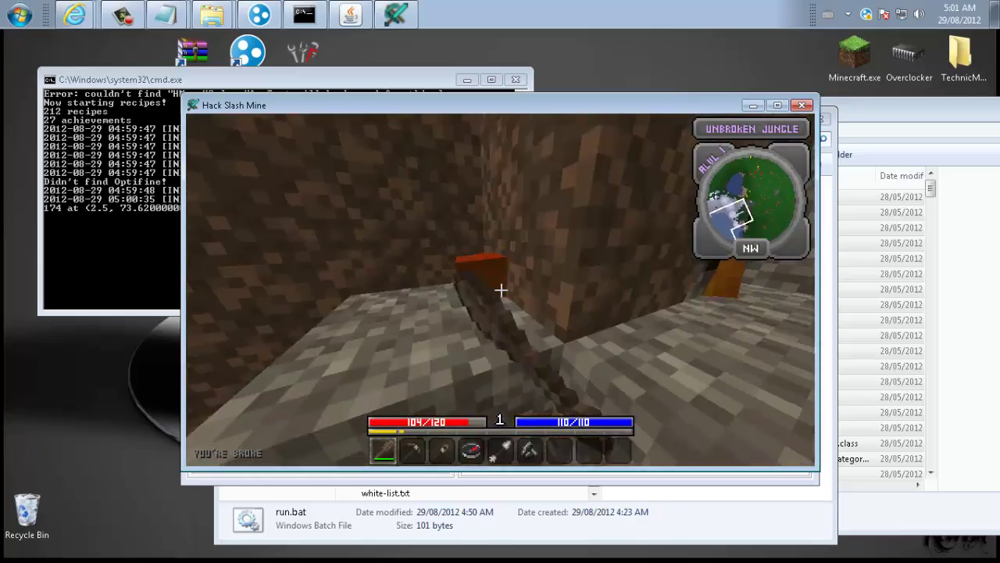